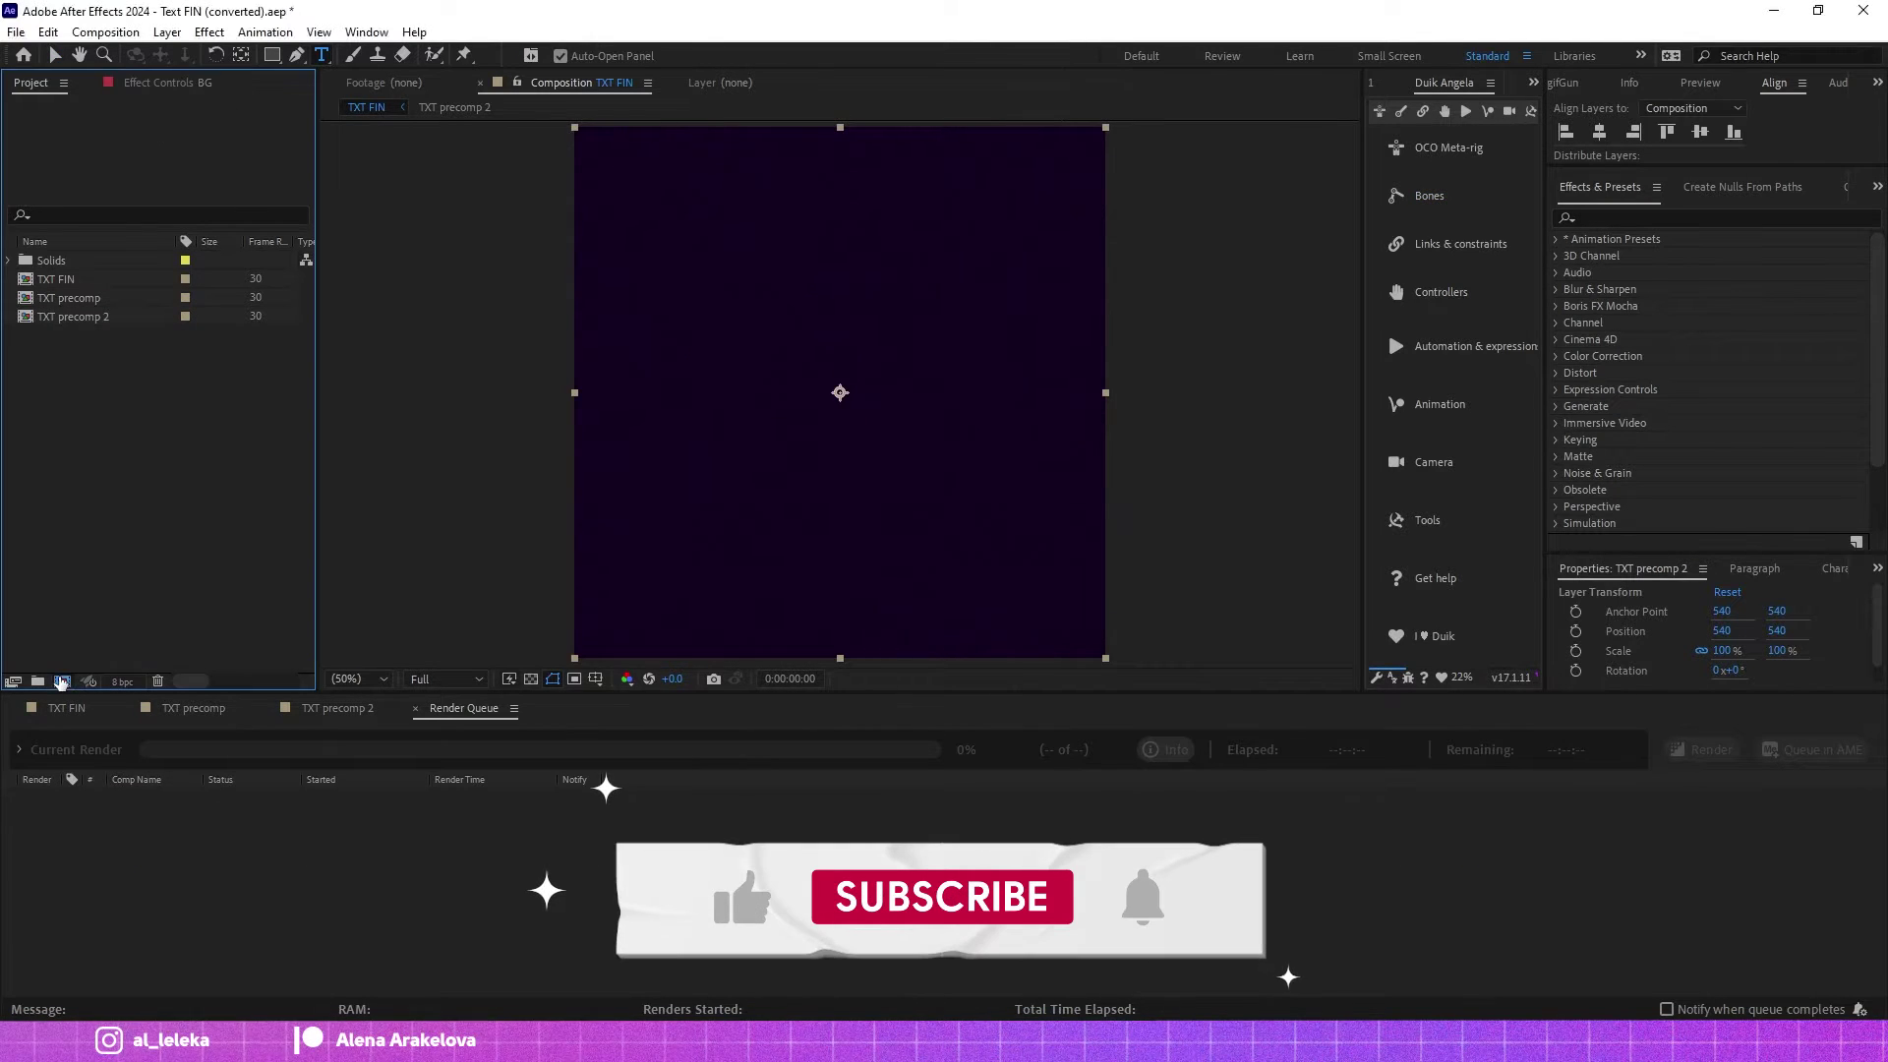
Create Comp 1 with a 007 text layer centred horizontally and vertically in the frame.
click(61, 682)
click(1129, 740)
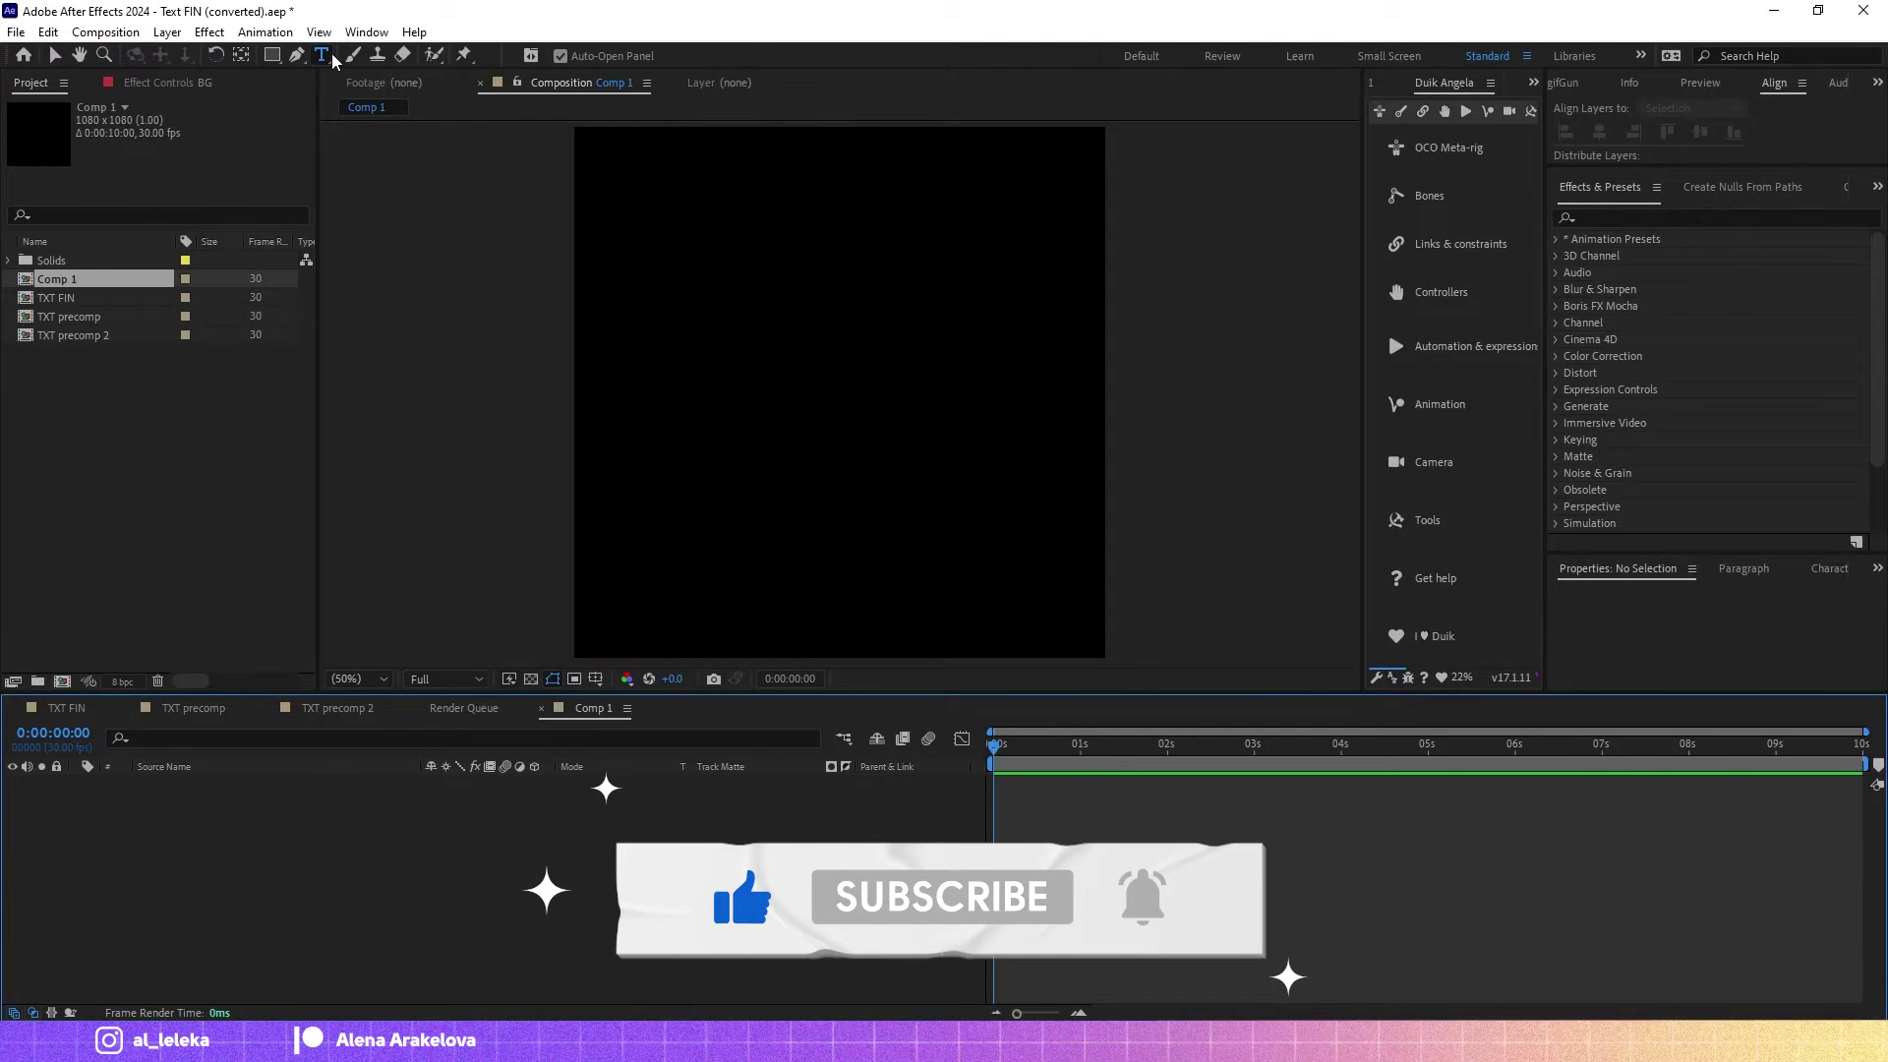
click(797, 381)
text(0)
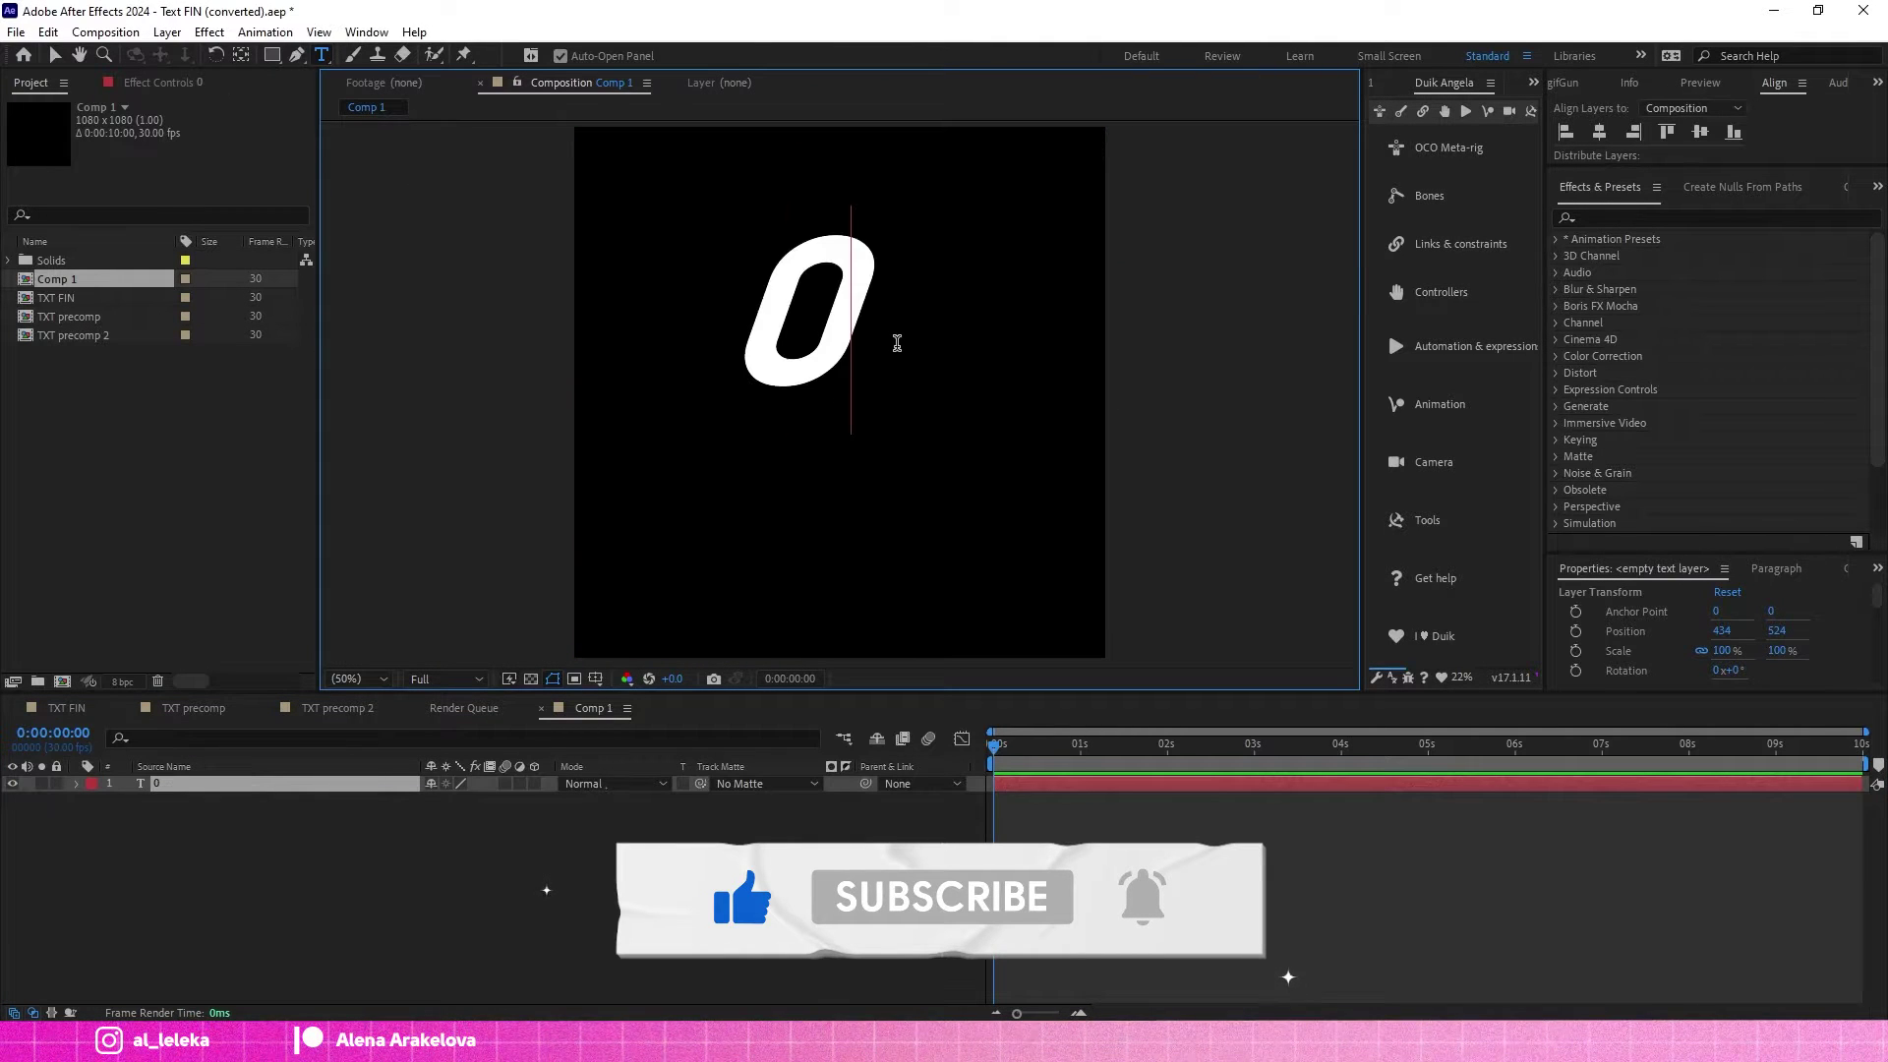
text(07)
click(205, 793)
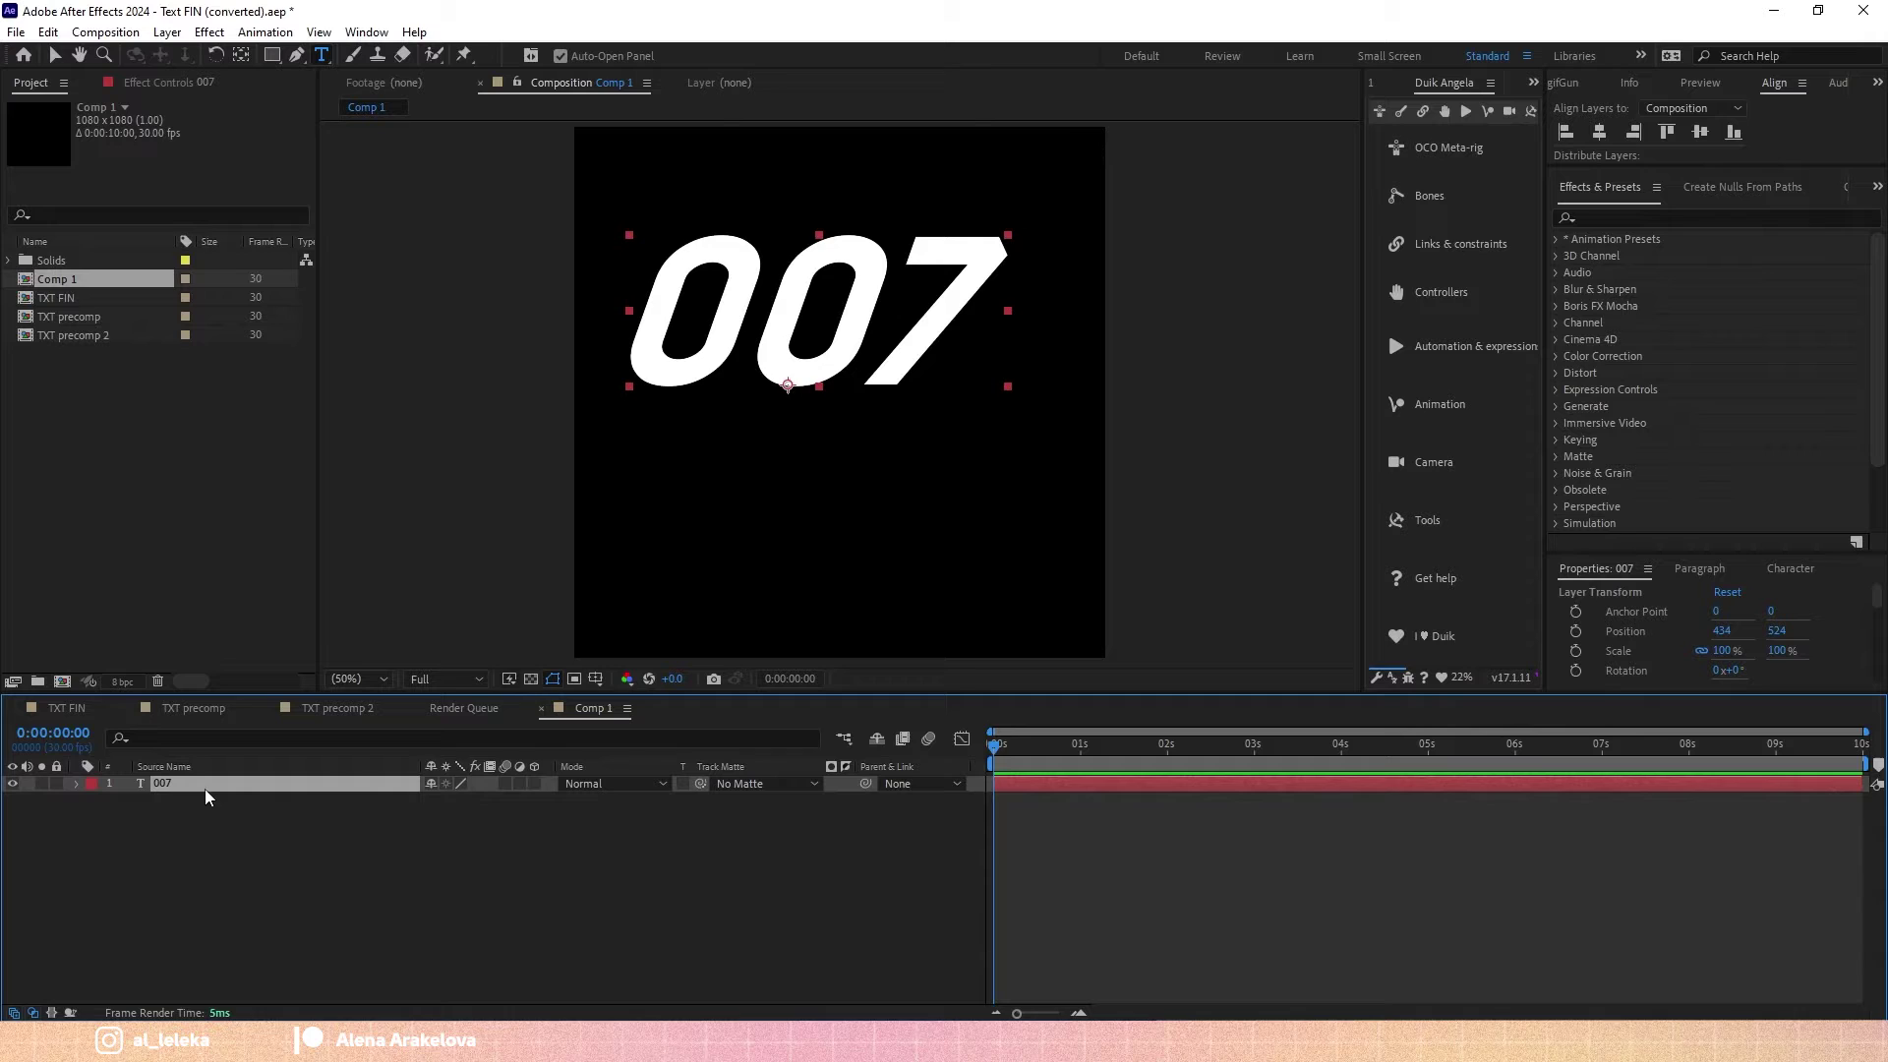
click(1600, 132)
click(1700, 132)
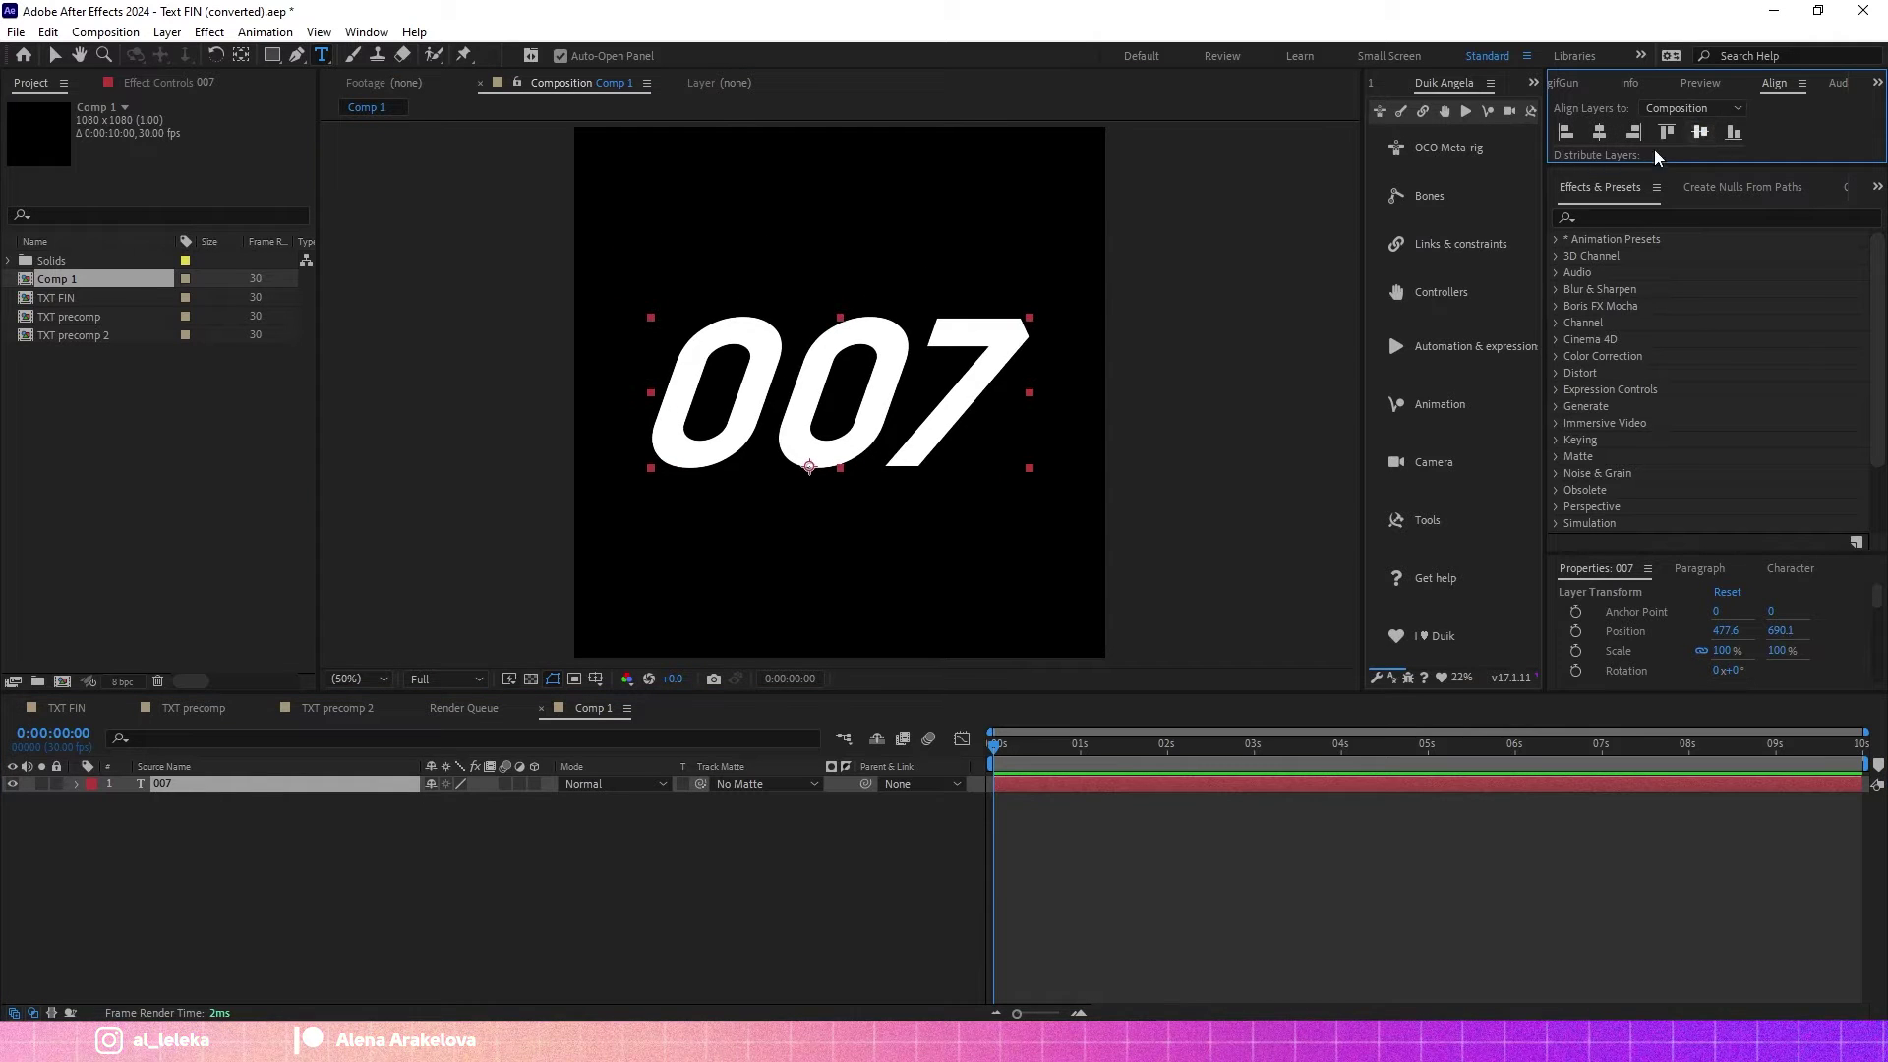
Add an Inner Glow layer style to the 007 layer and set its colour to black.
right_click(289, 785)
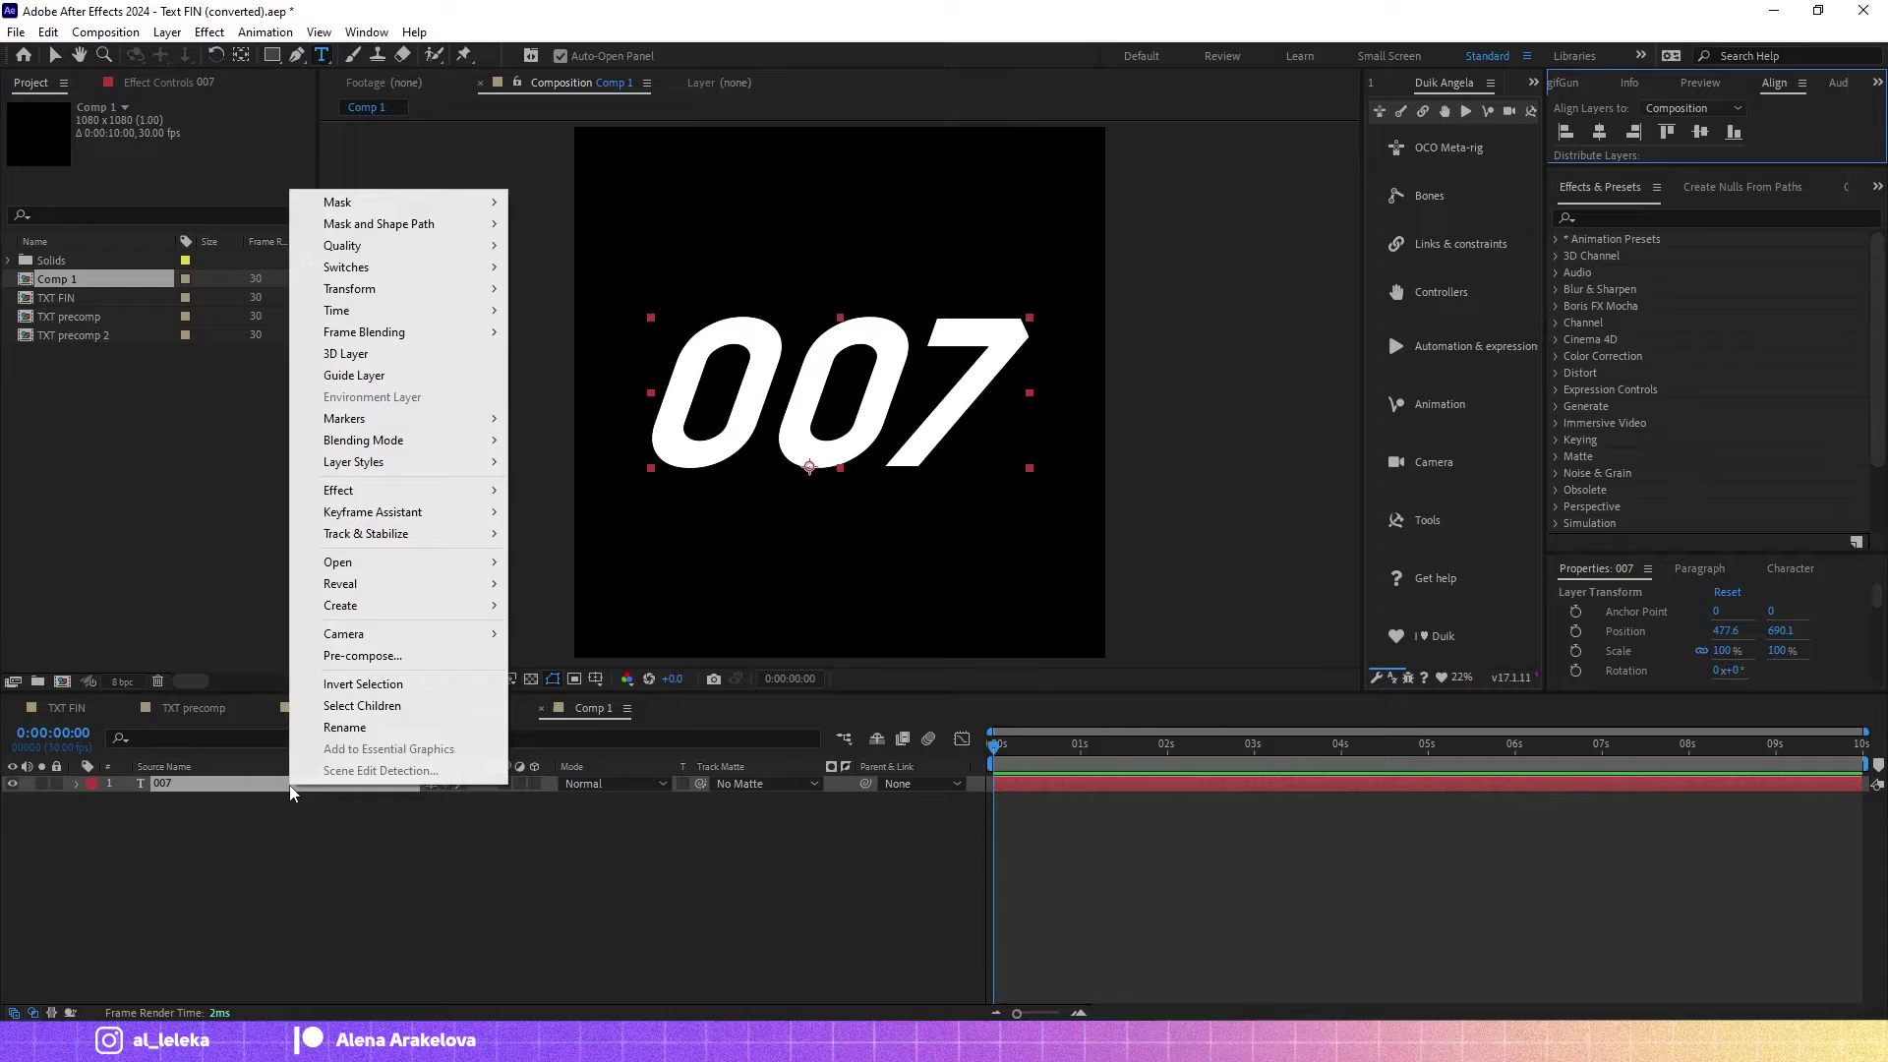
mouse_move(413, 476)
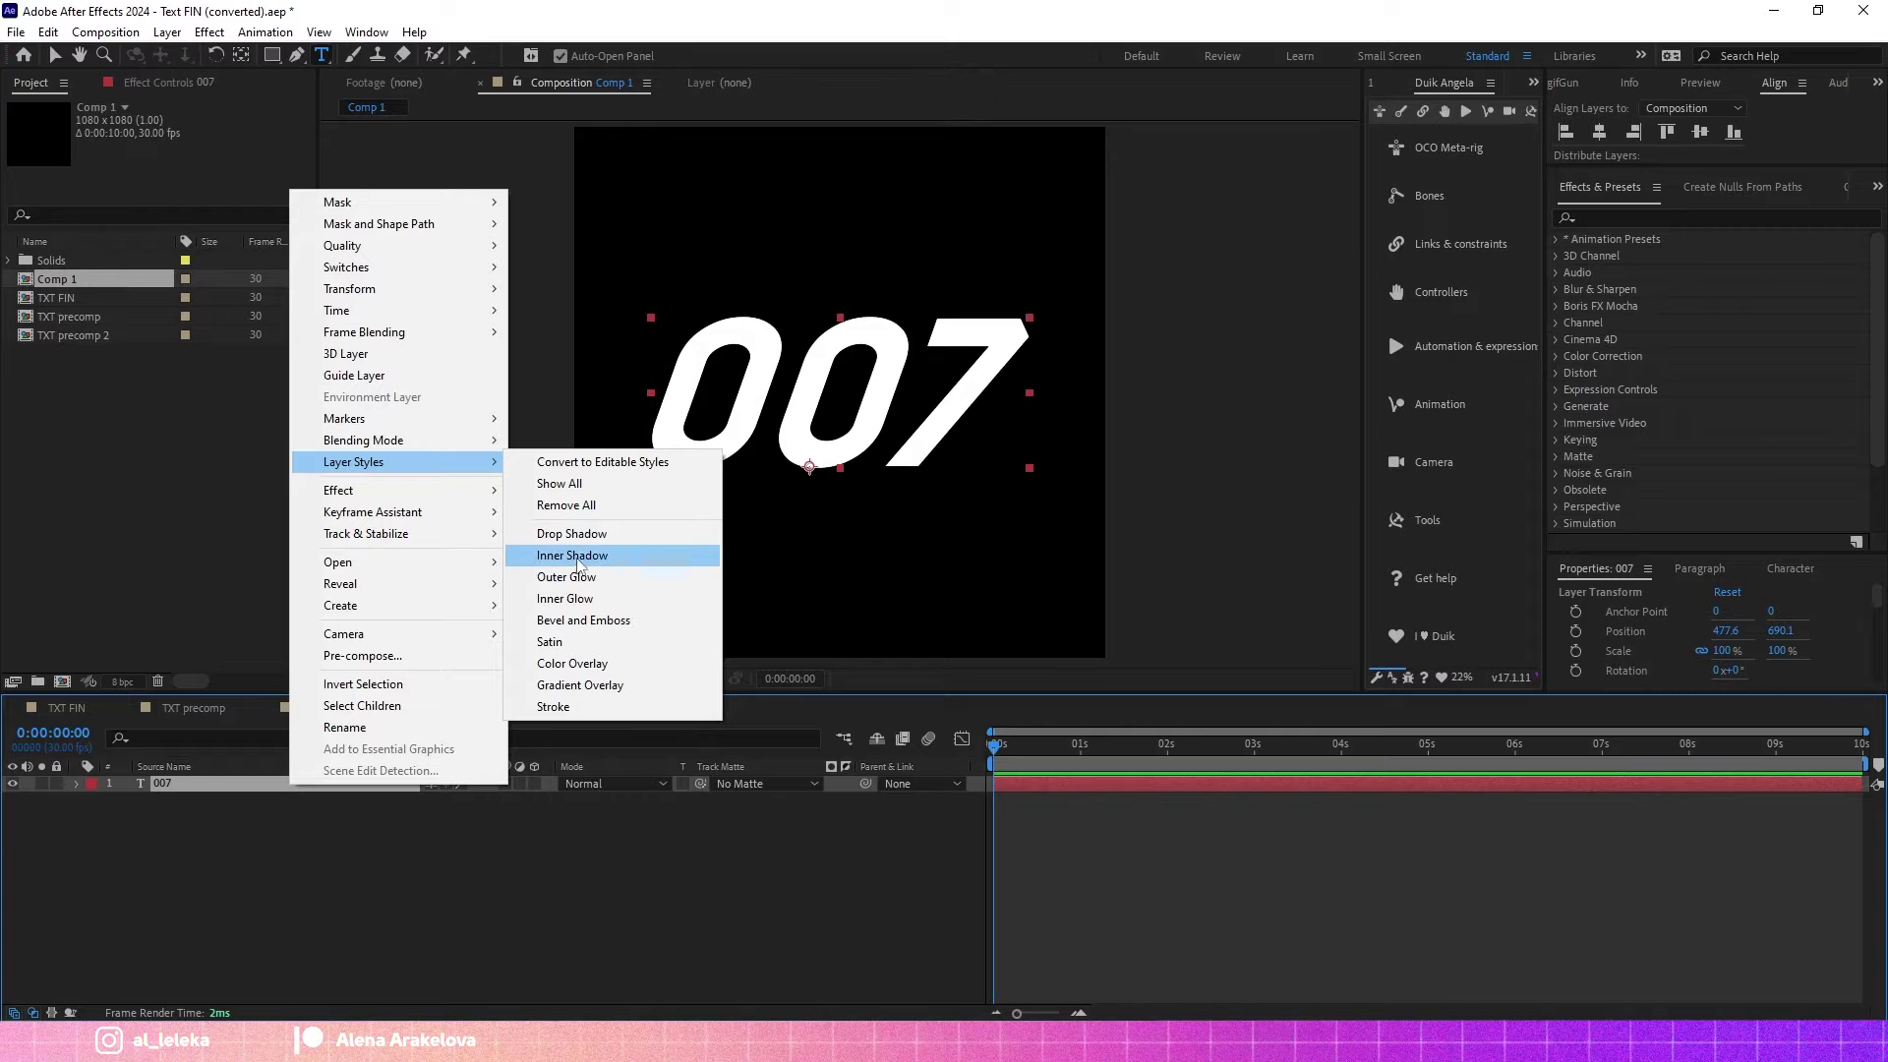
click(572, 598)
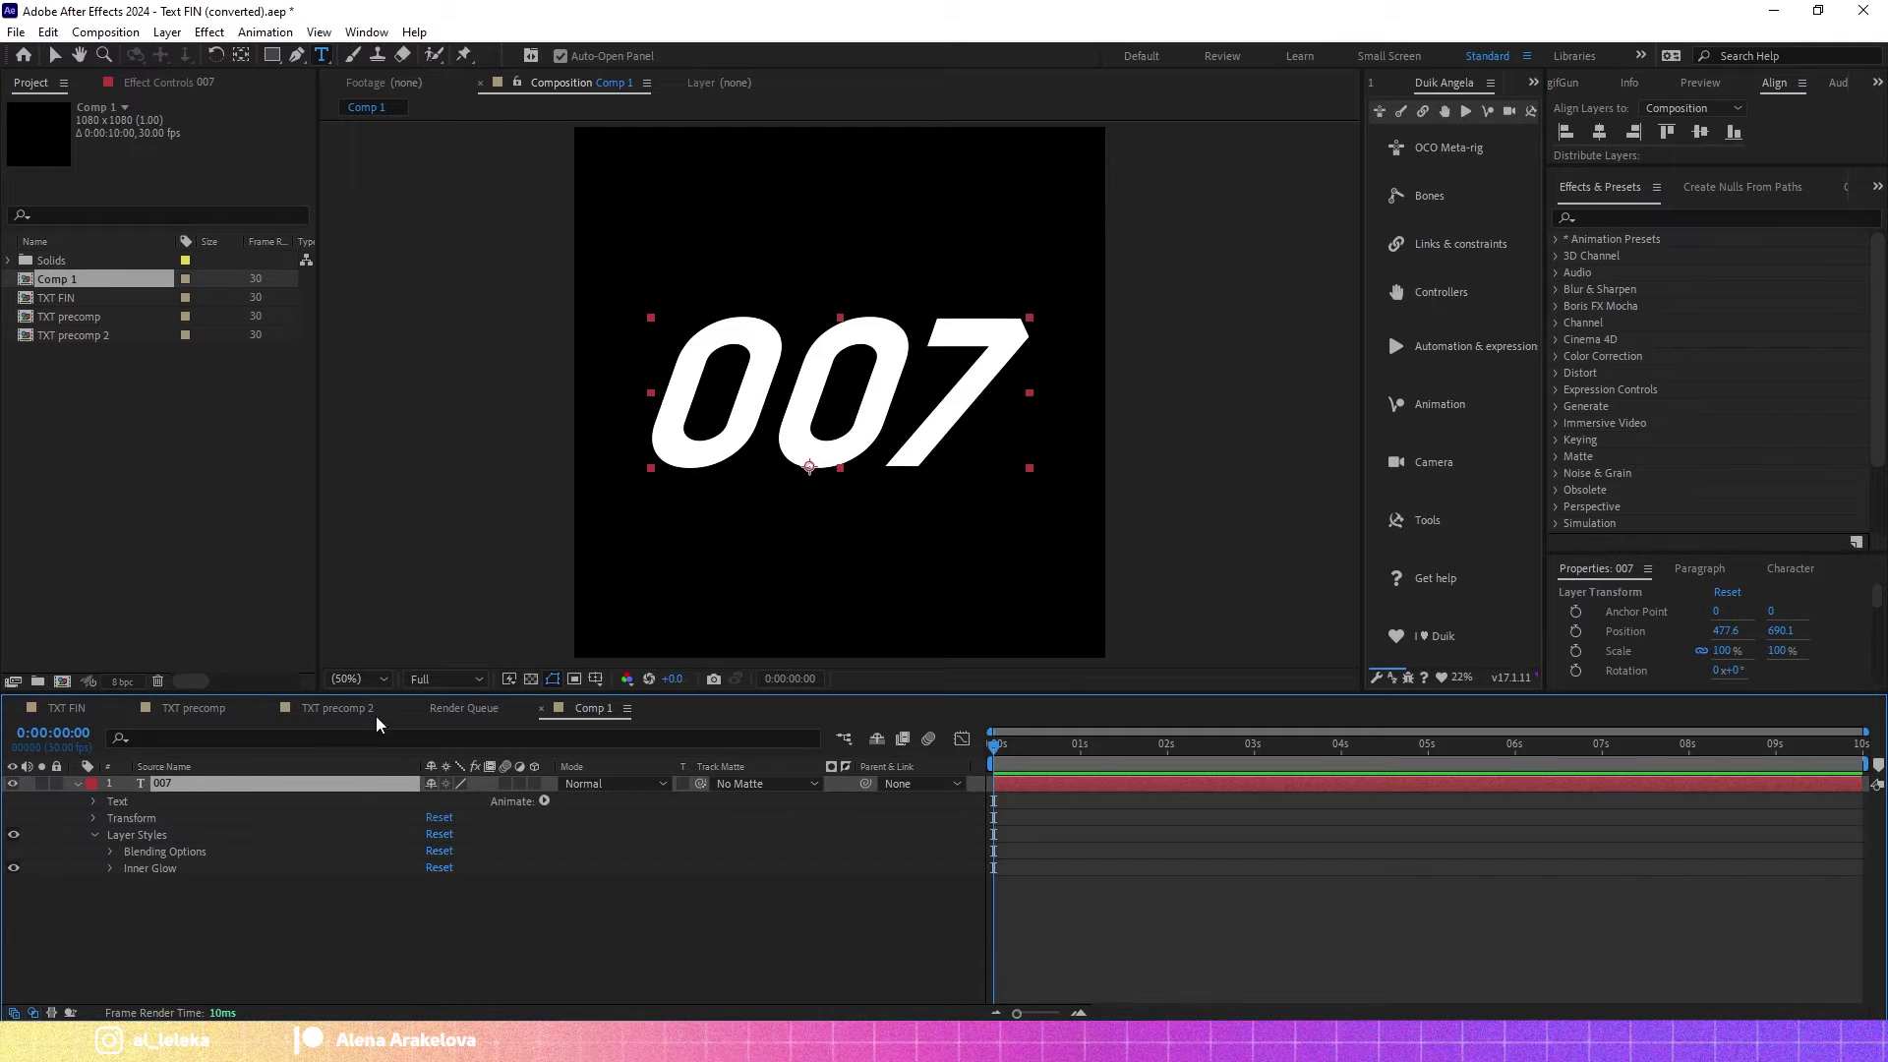
click(111, 869)
scroll(295, 885, down, 2)
click(436, 867)
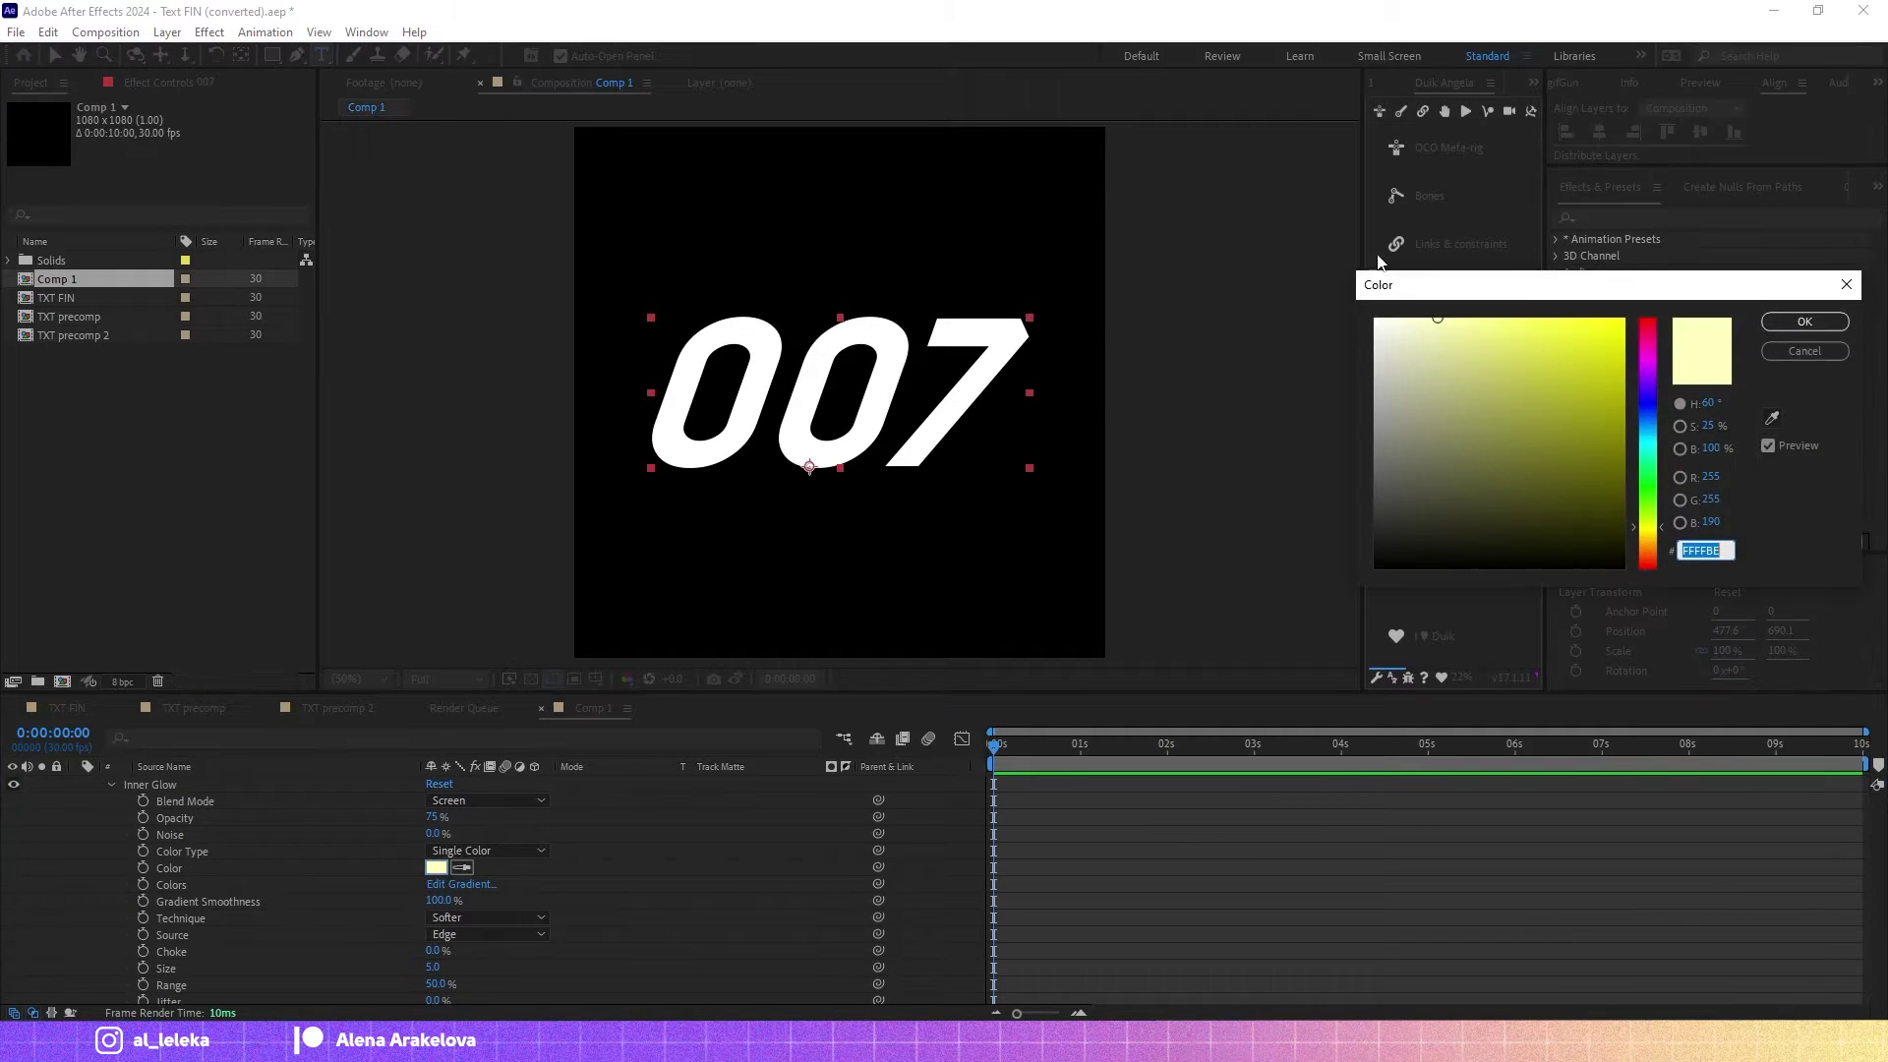
drag(1422, 539, 1347, 609)
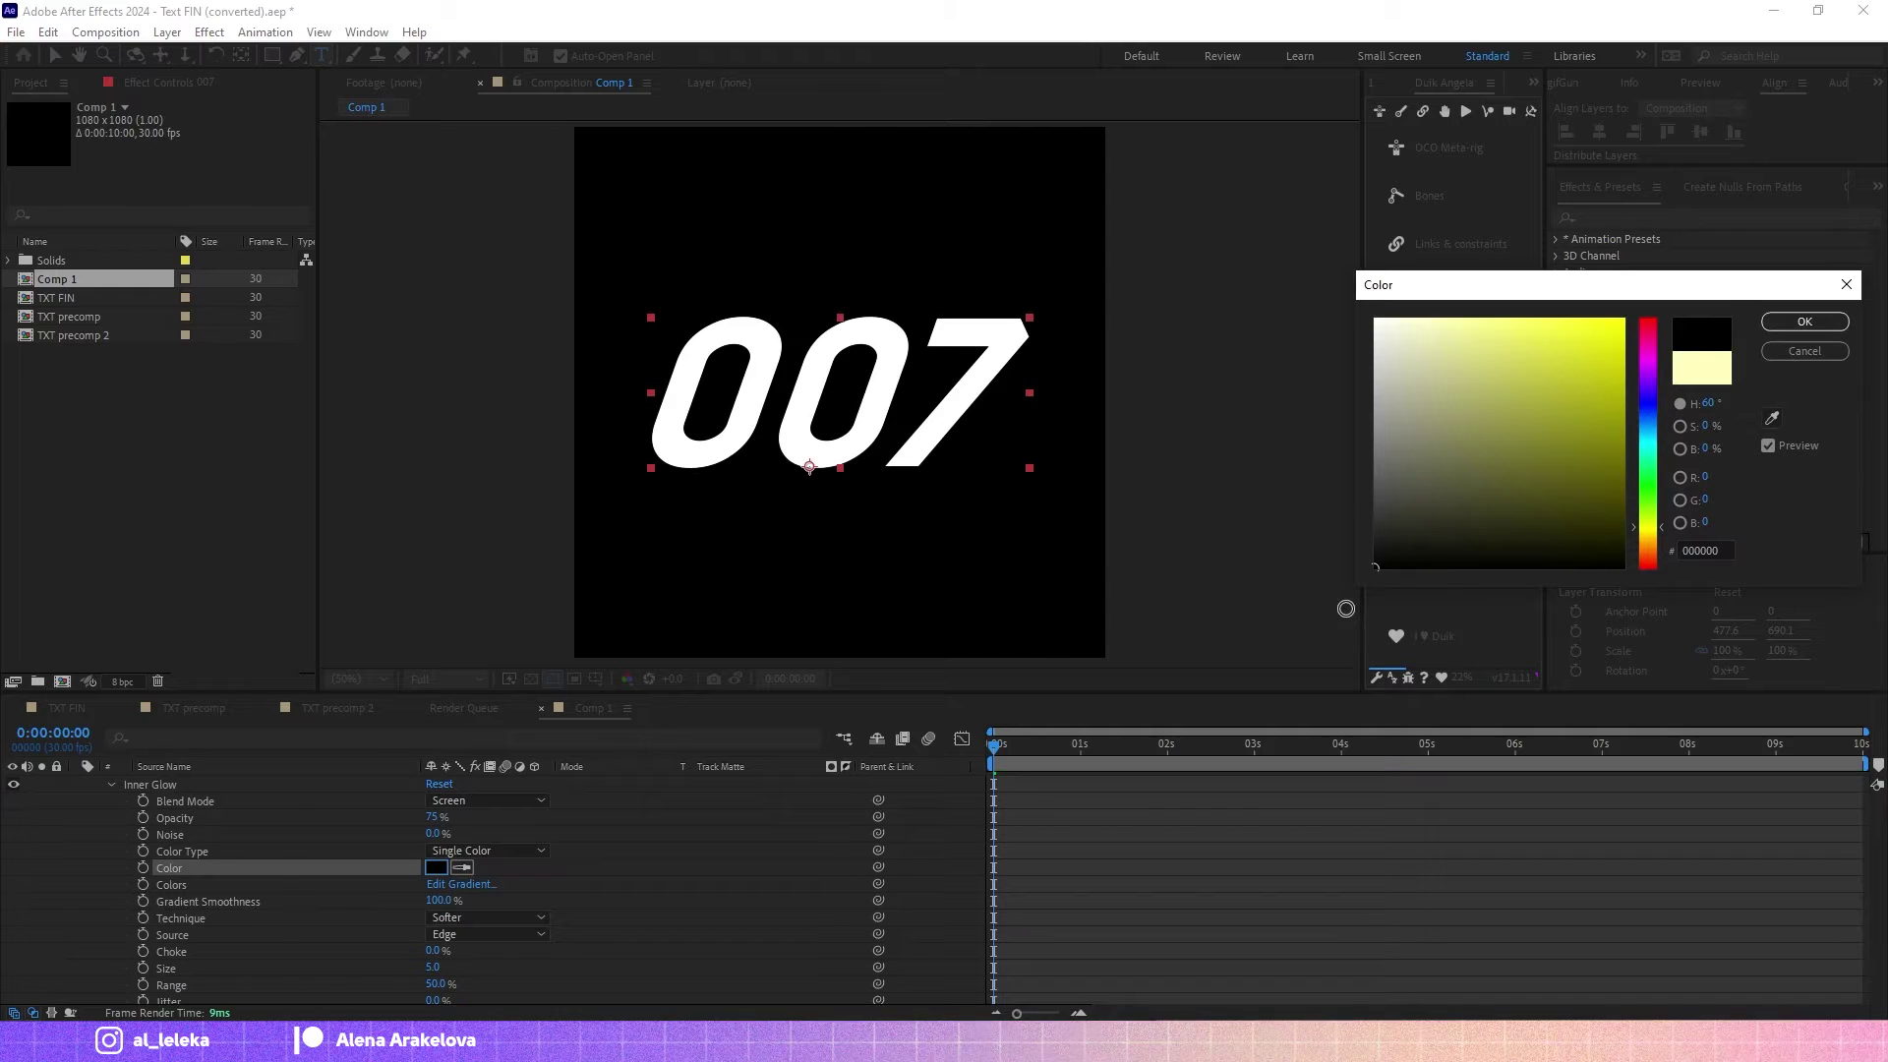
click(1805, 322)
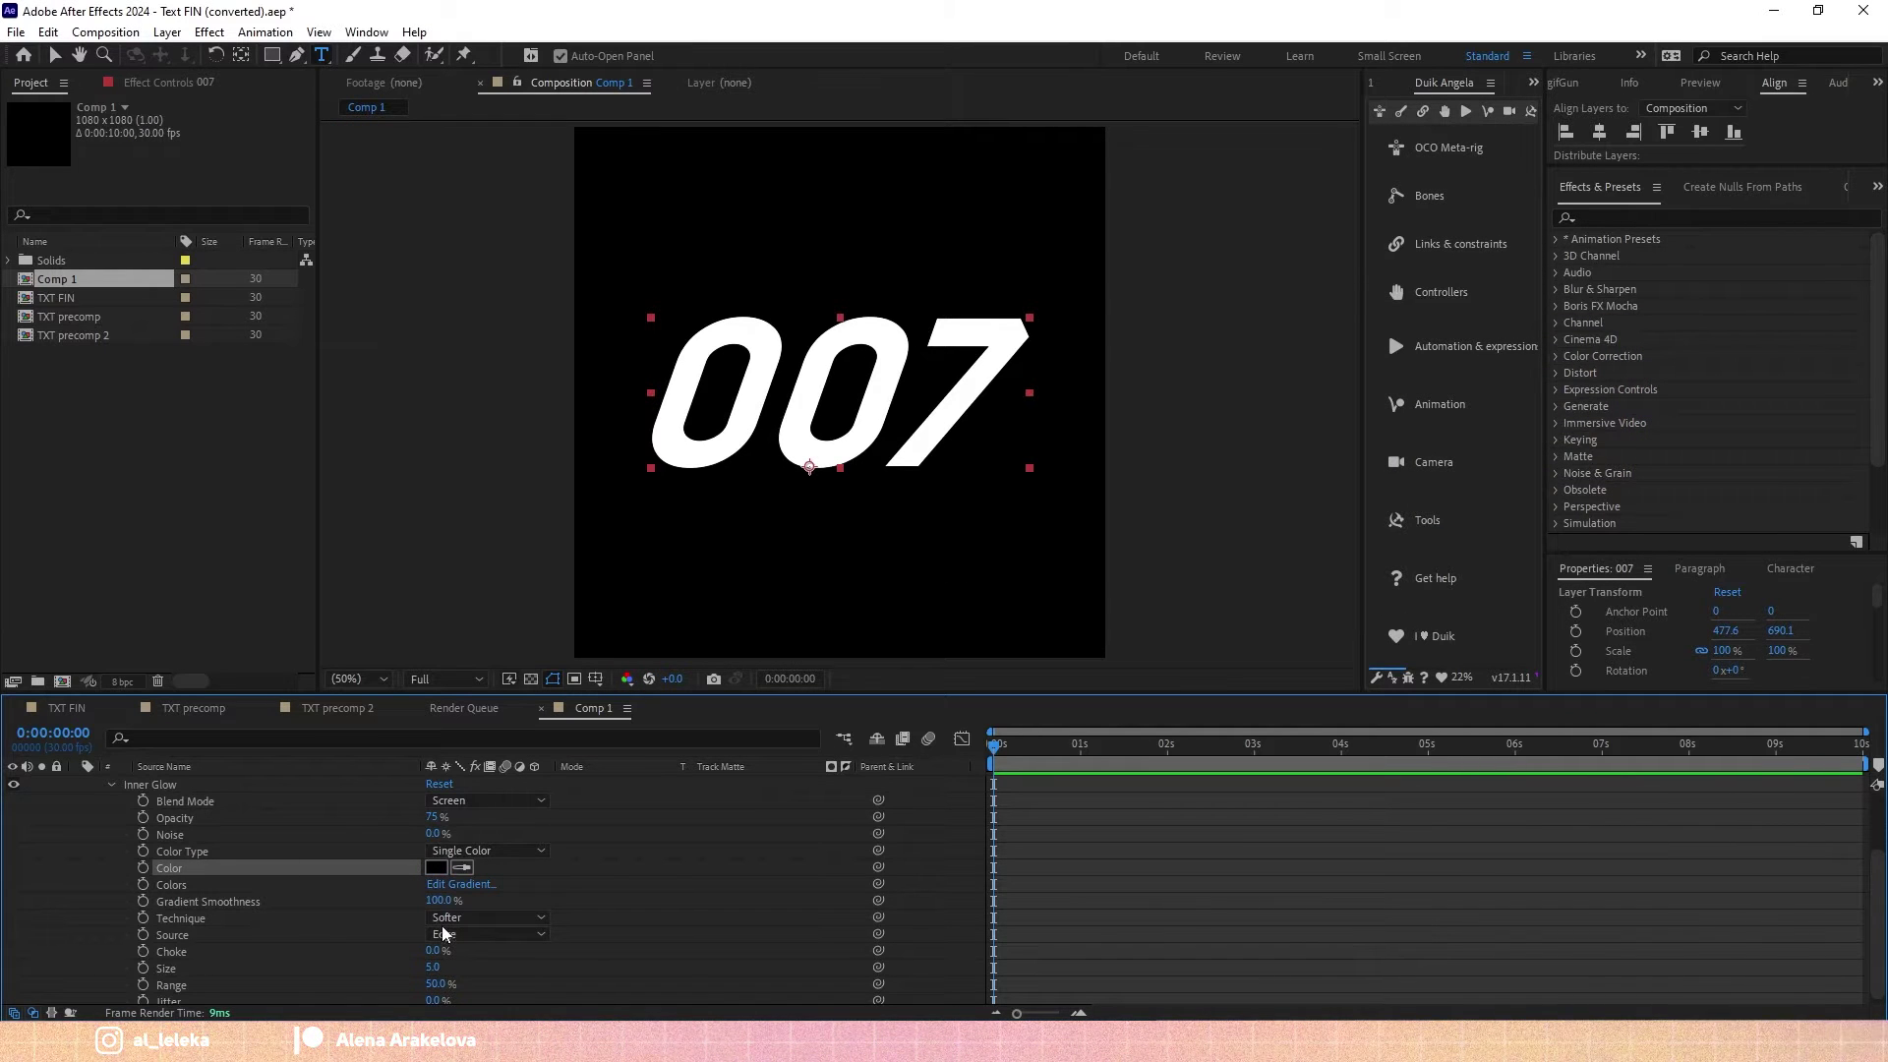
Set the inner glow blend mode to Normal and raise its size to 37.
drag(433, 967, 455, 966)
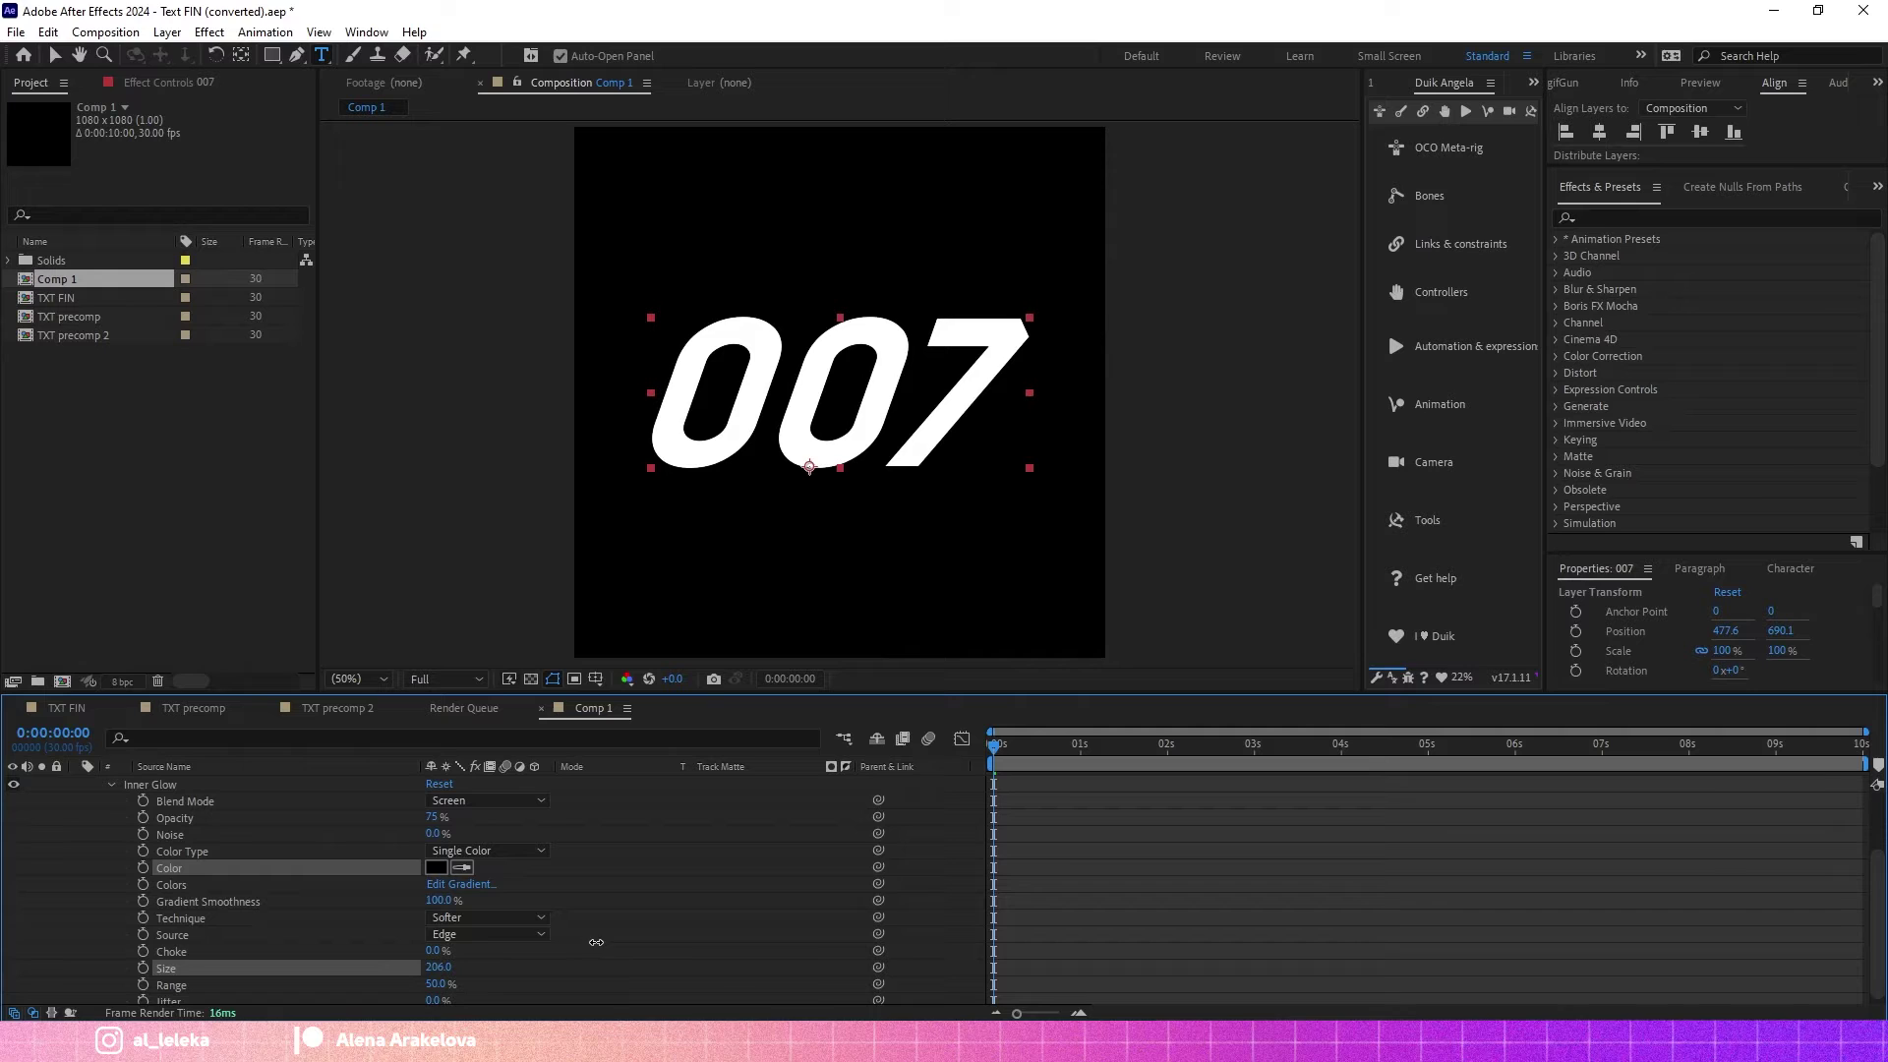
key(ctrl+z)
click(467, 800)
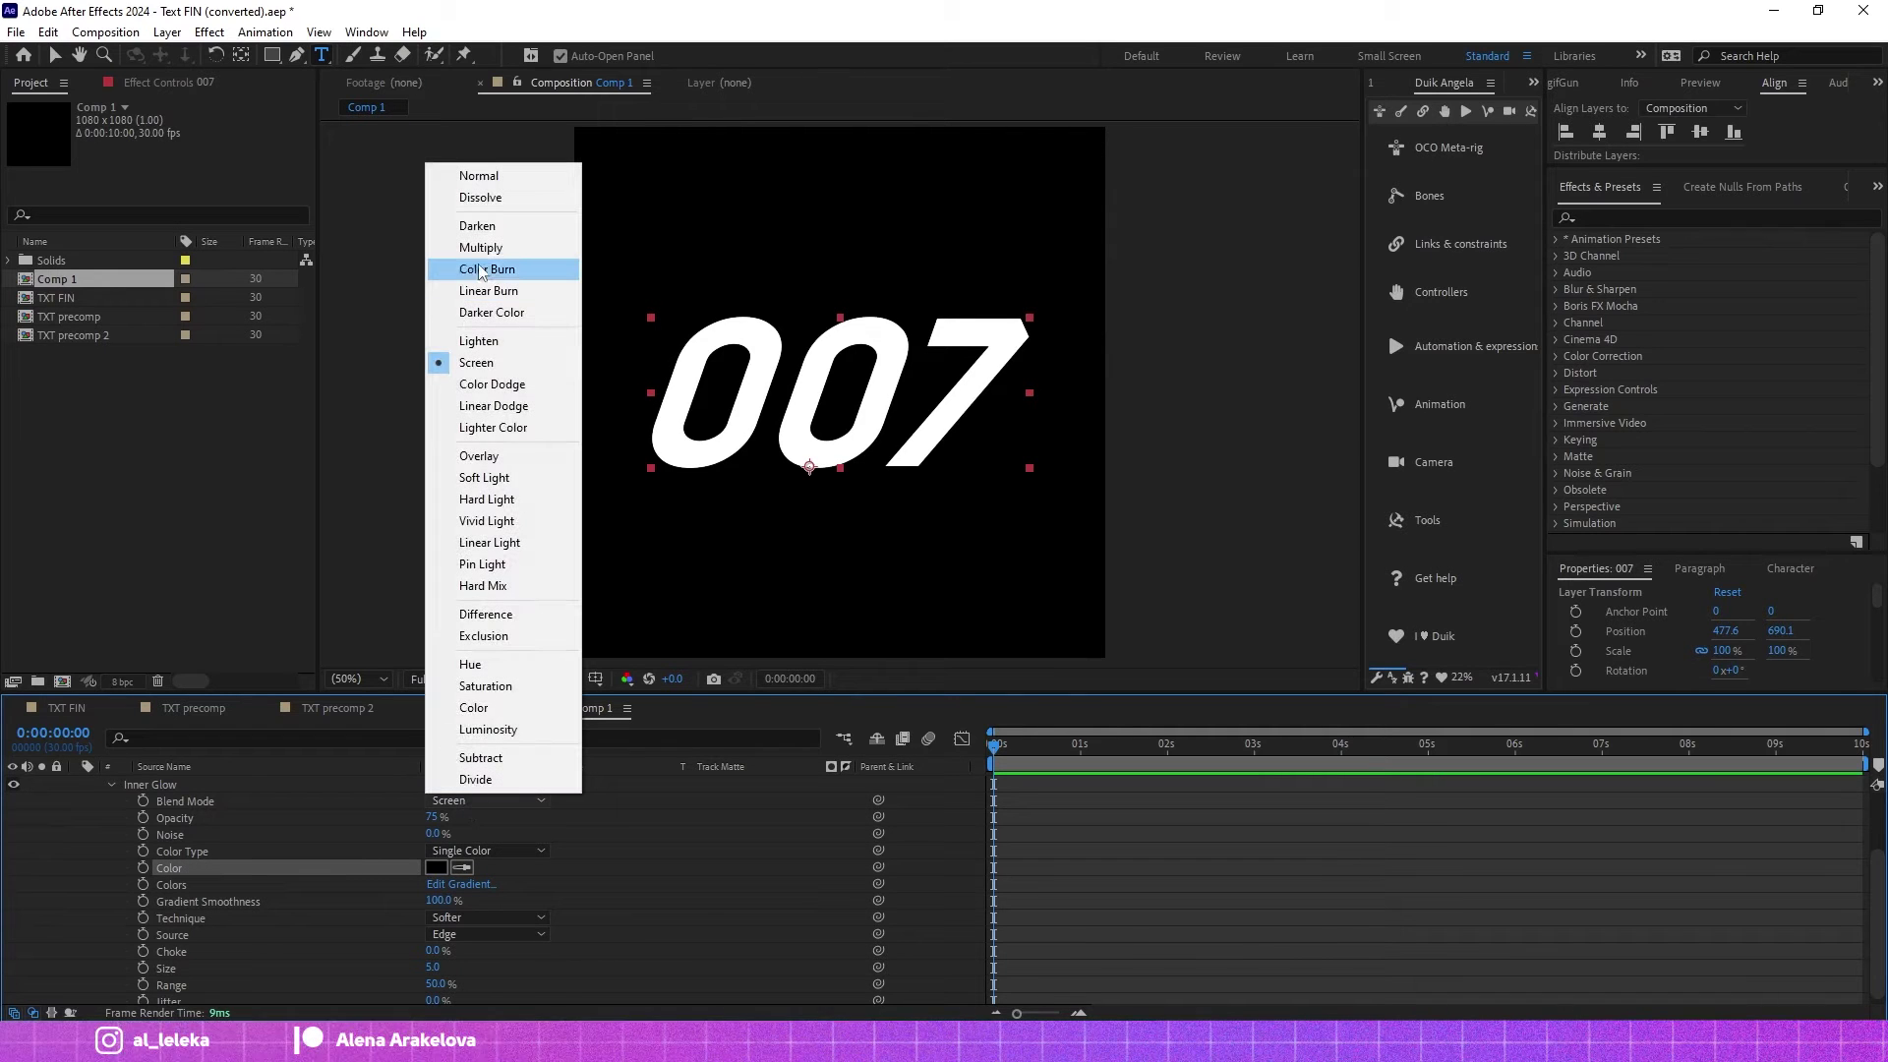
click(478, 174)
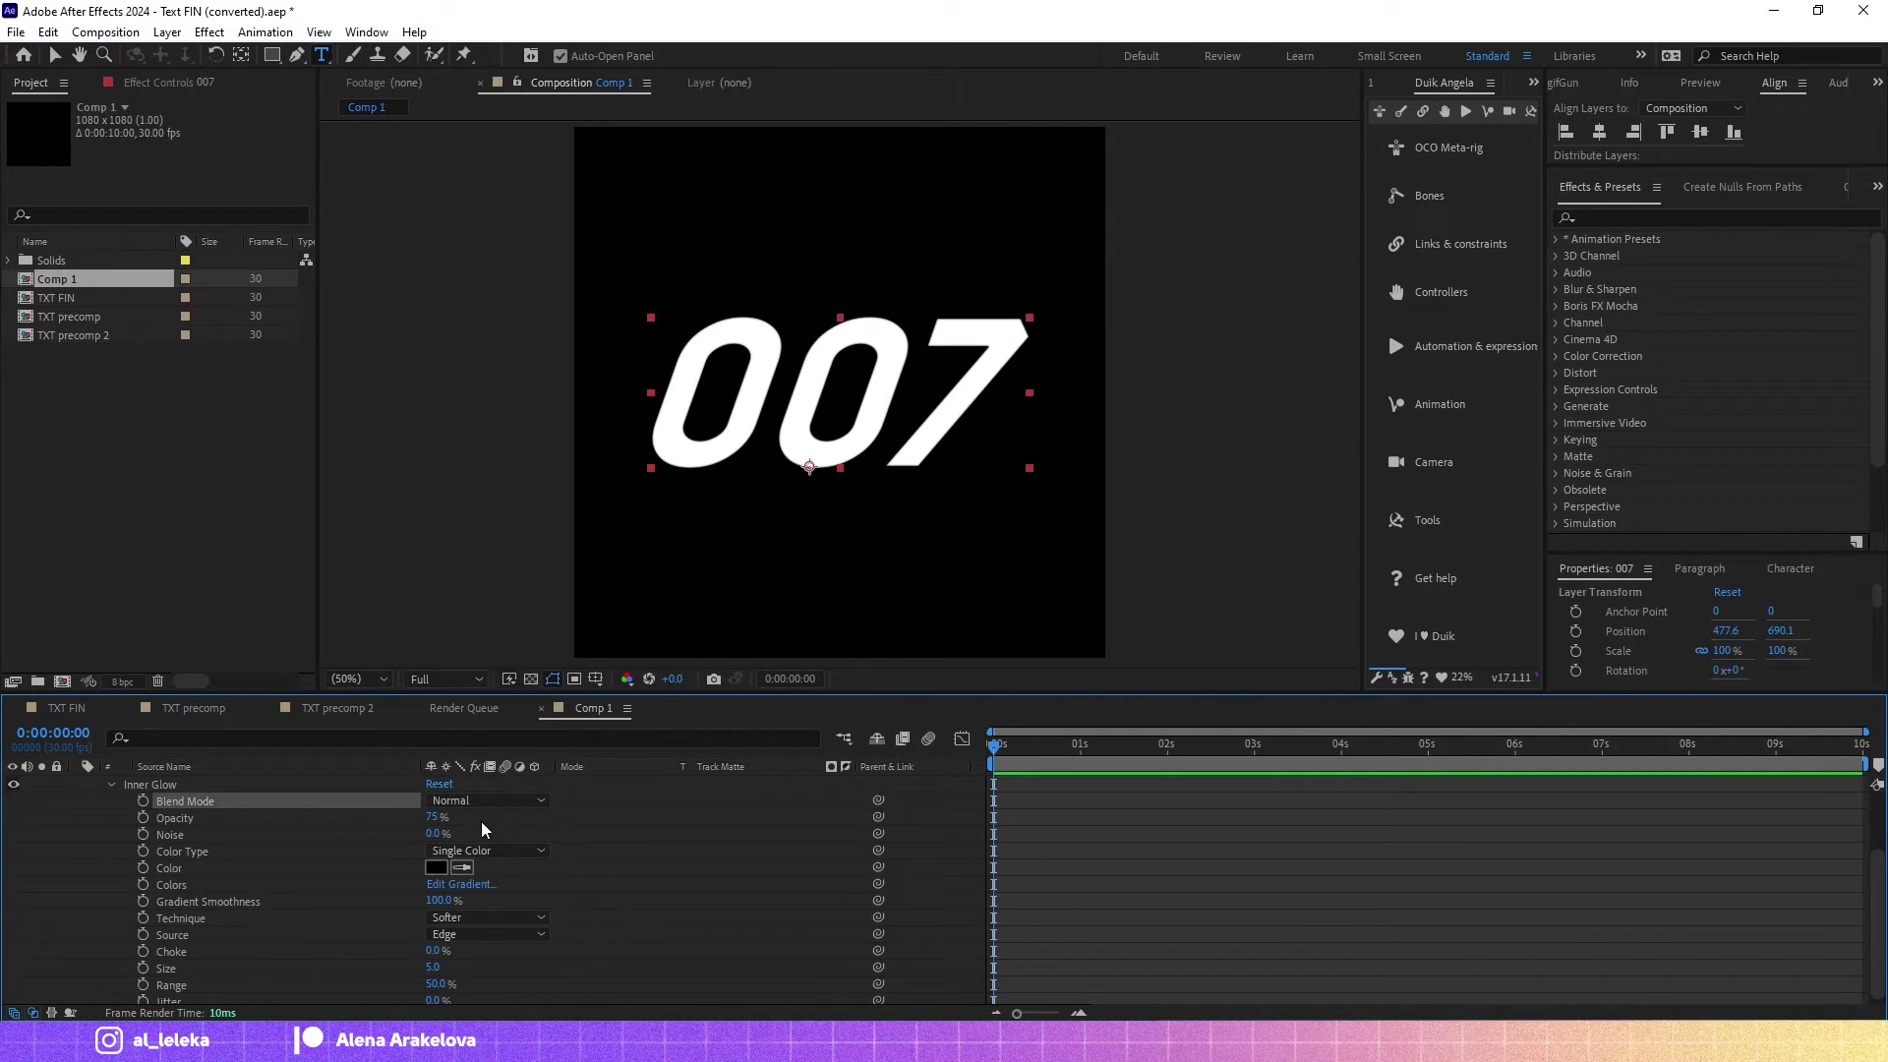
mouse_move(435, 967)
mouse_down()
mouse_move(483, 959)
mouse_move(454, 961)
mouse_up()
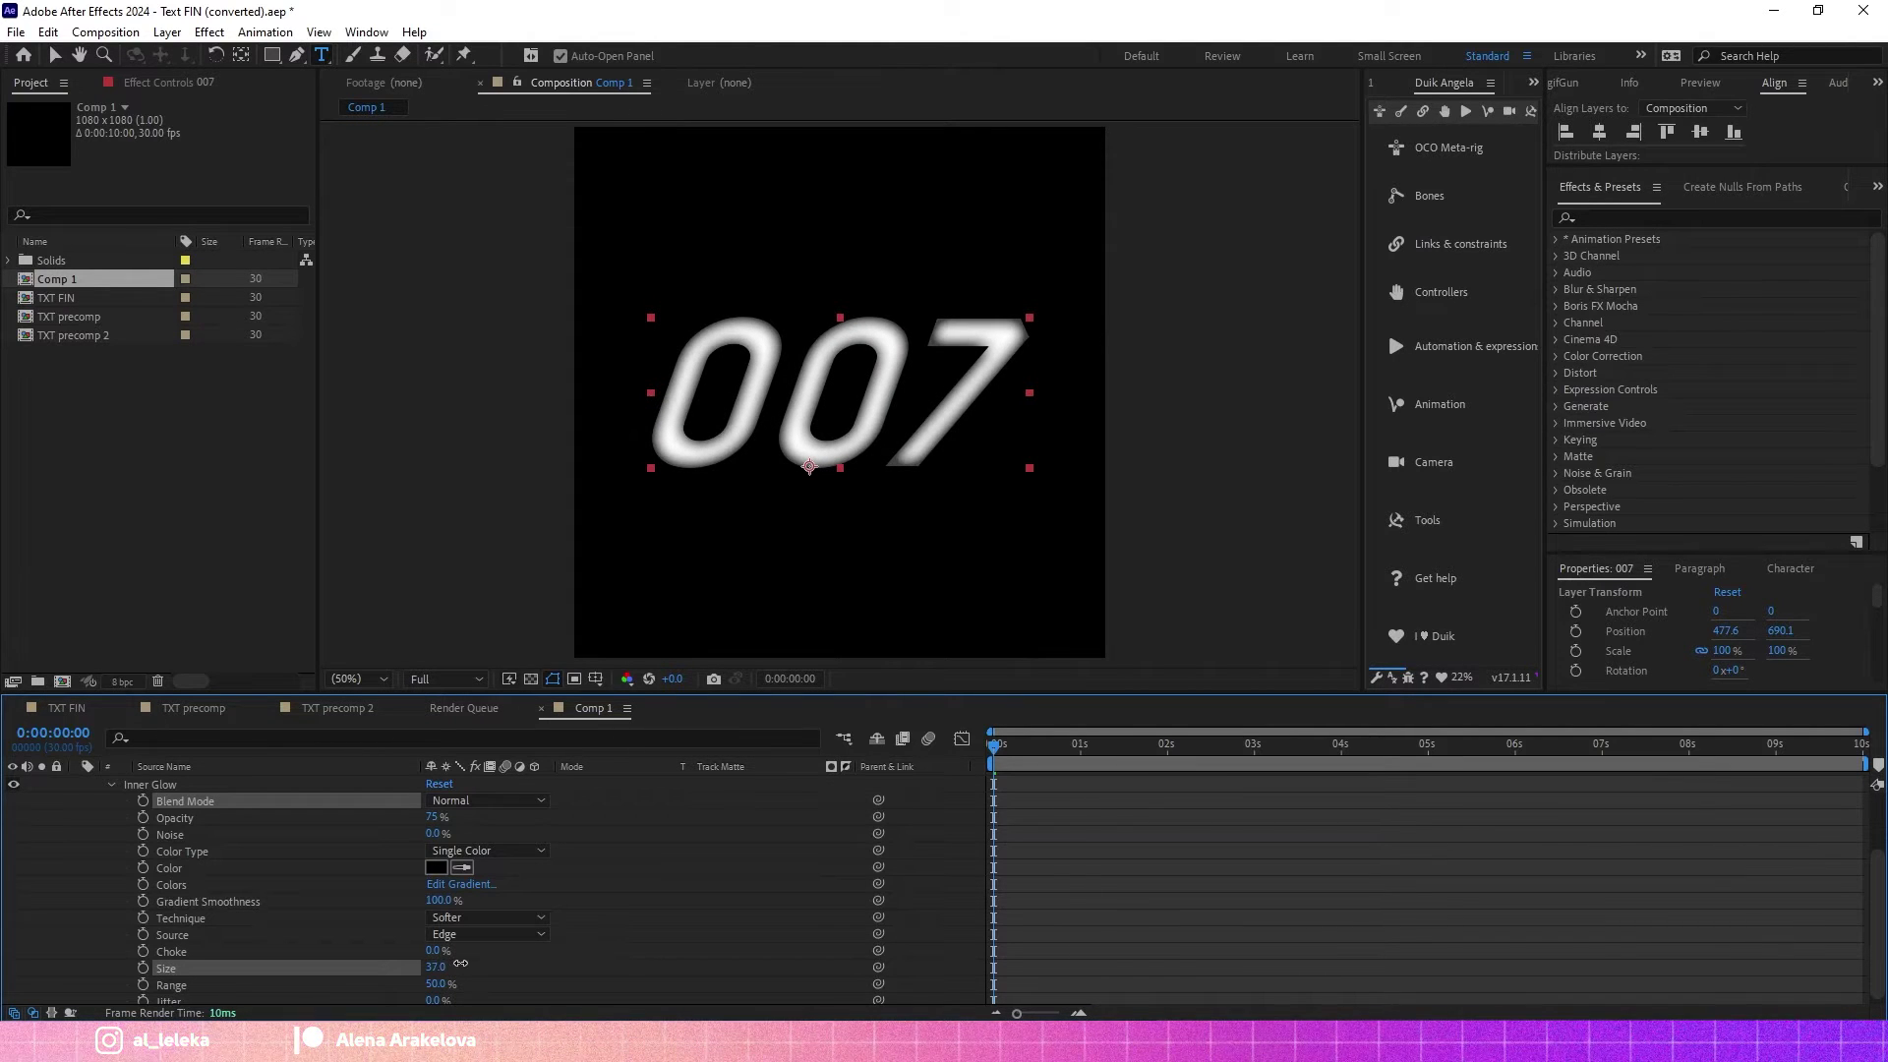
scroll(463, 961, up, 3)
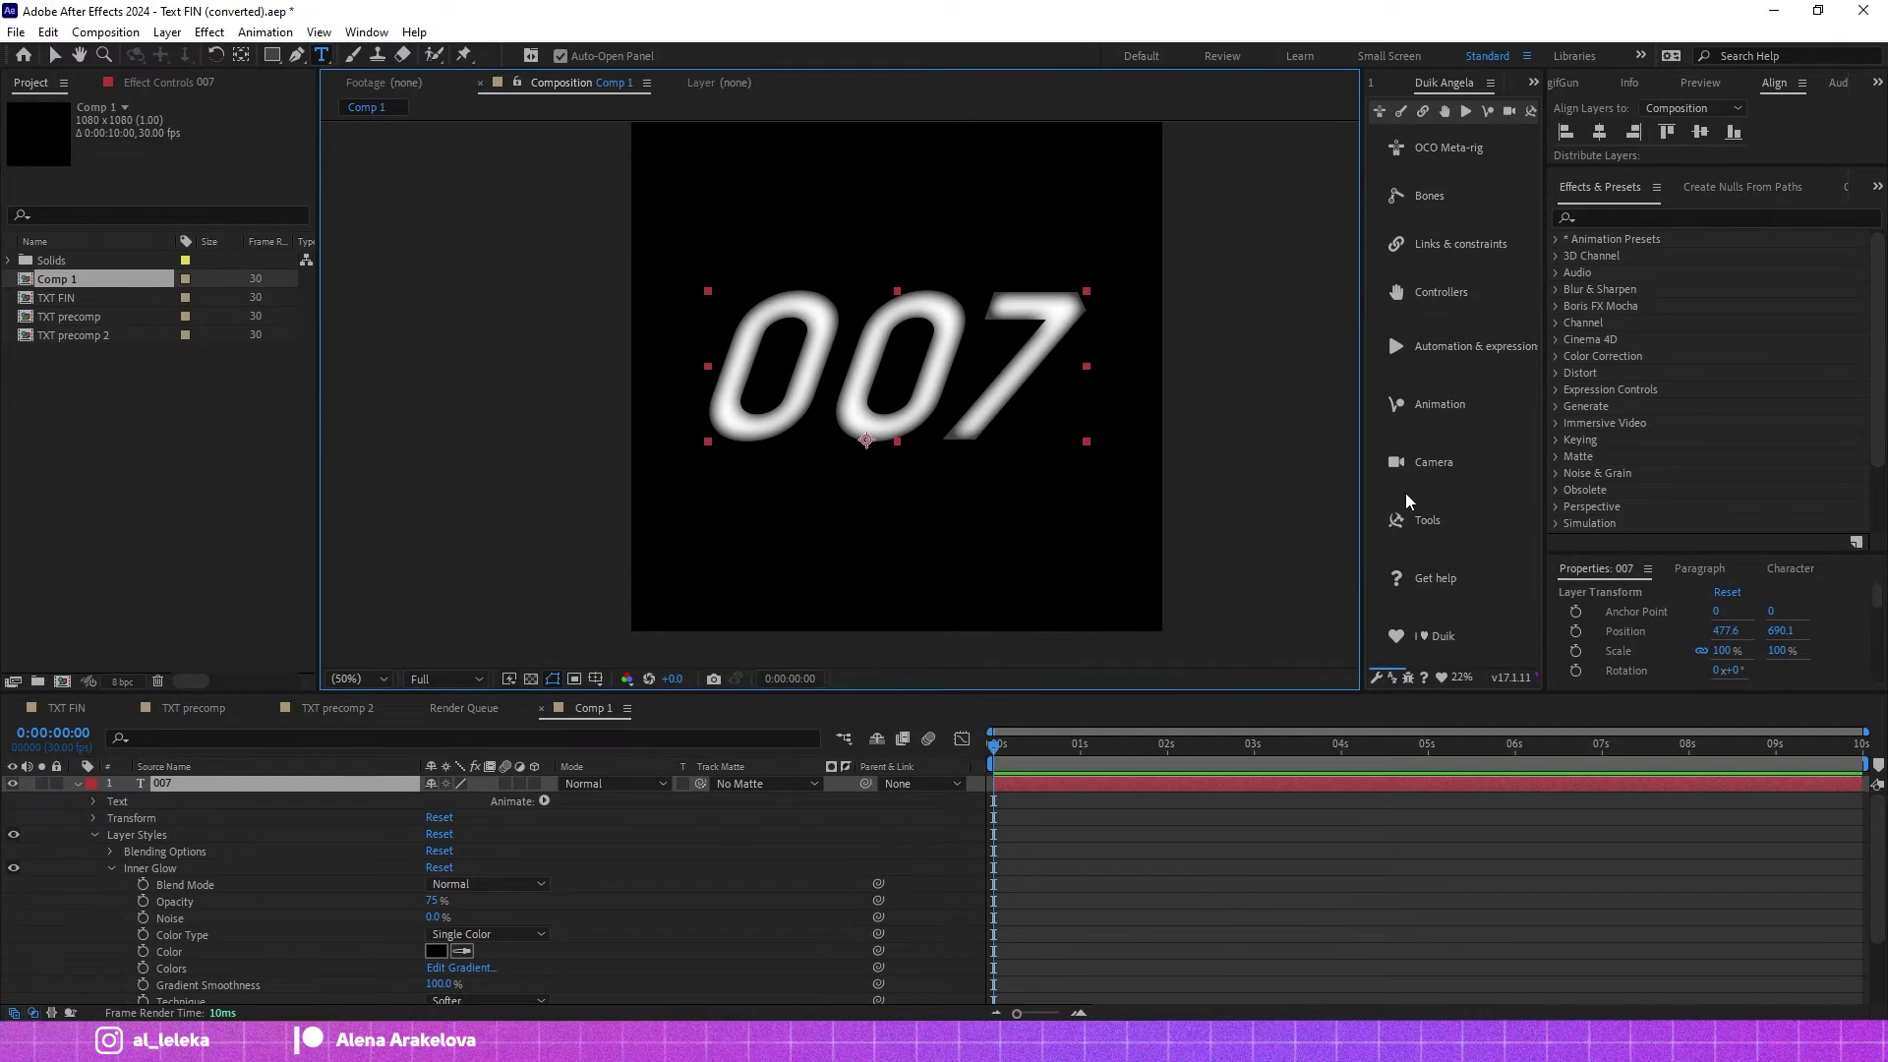
Apply the Fast Box Blur effect to the 007 text layer.
click(1604, 219)
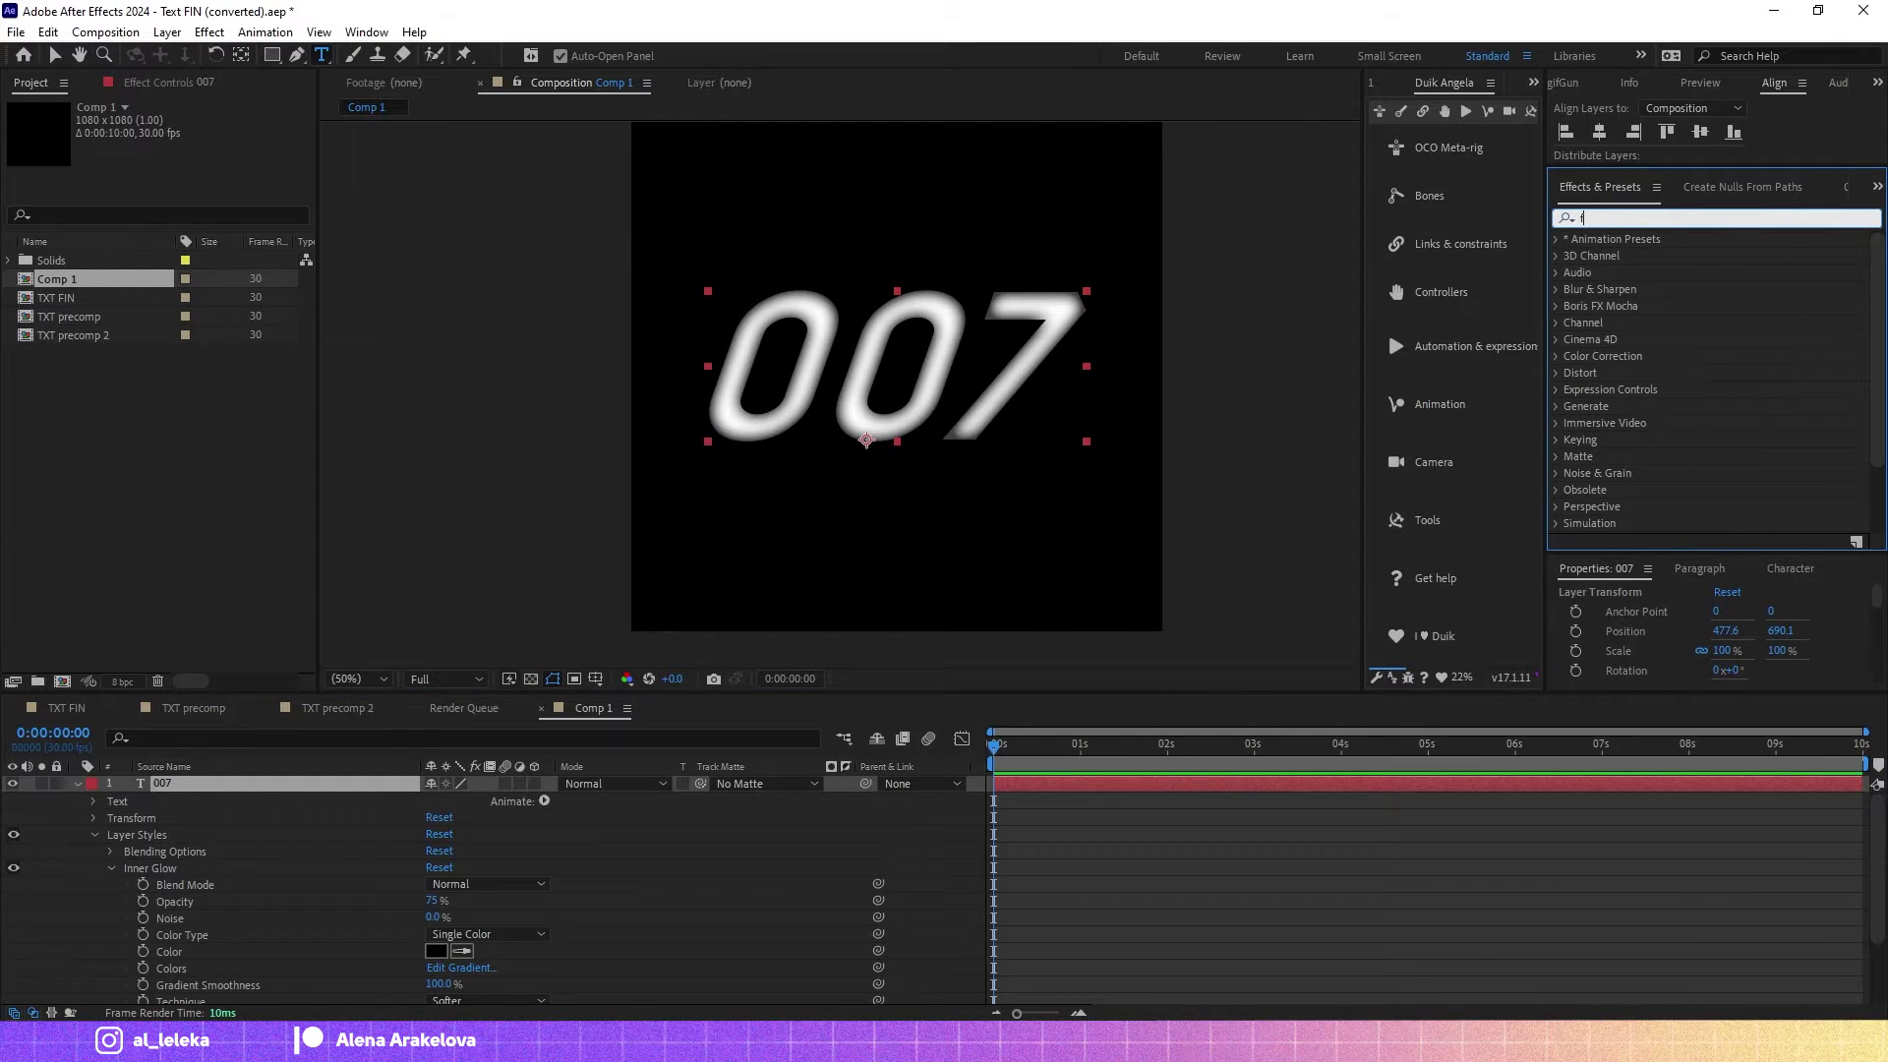
text(fast)
drag(1631, 340, 995, 434)
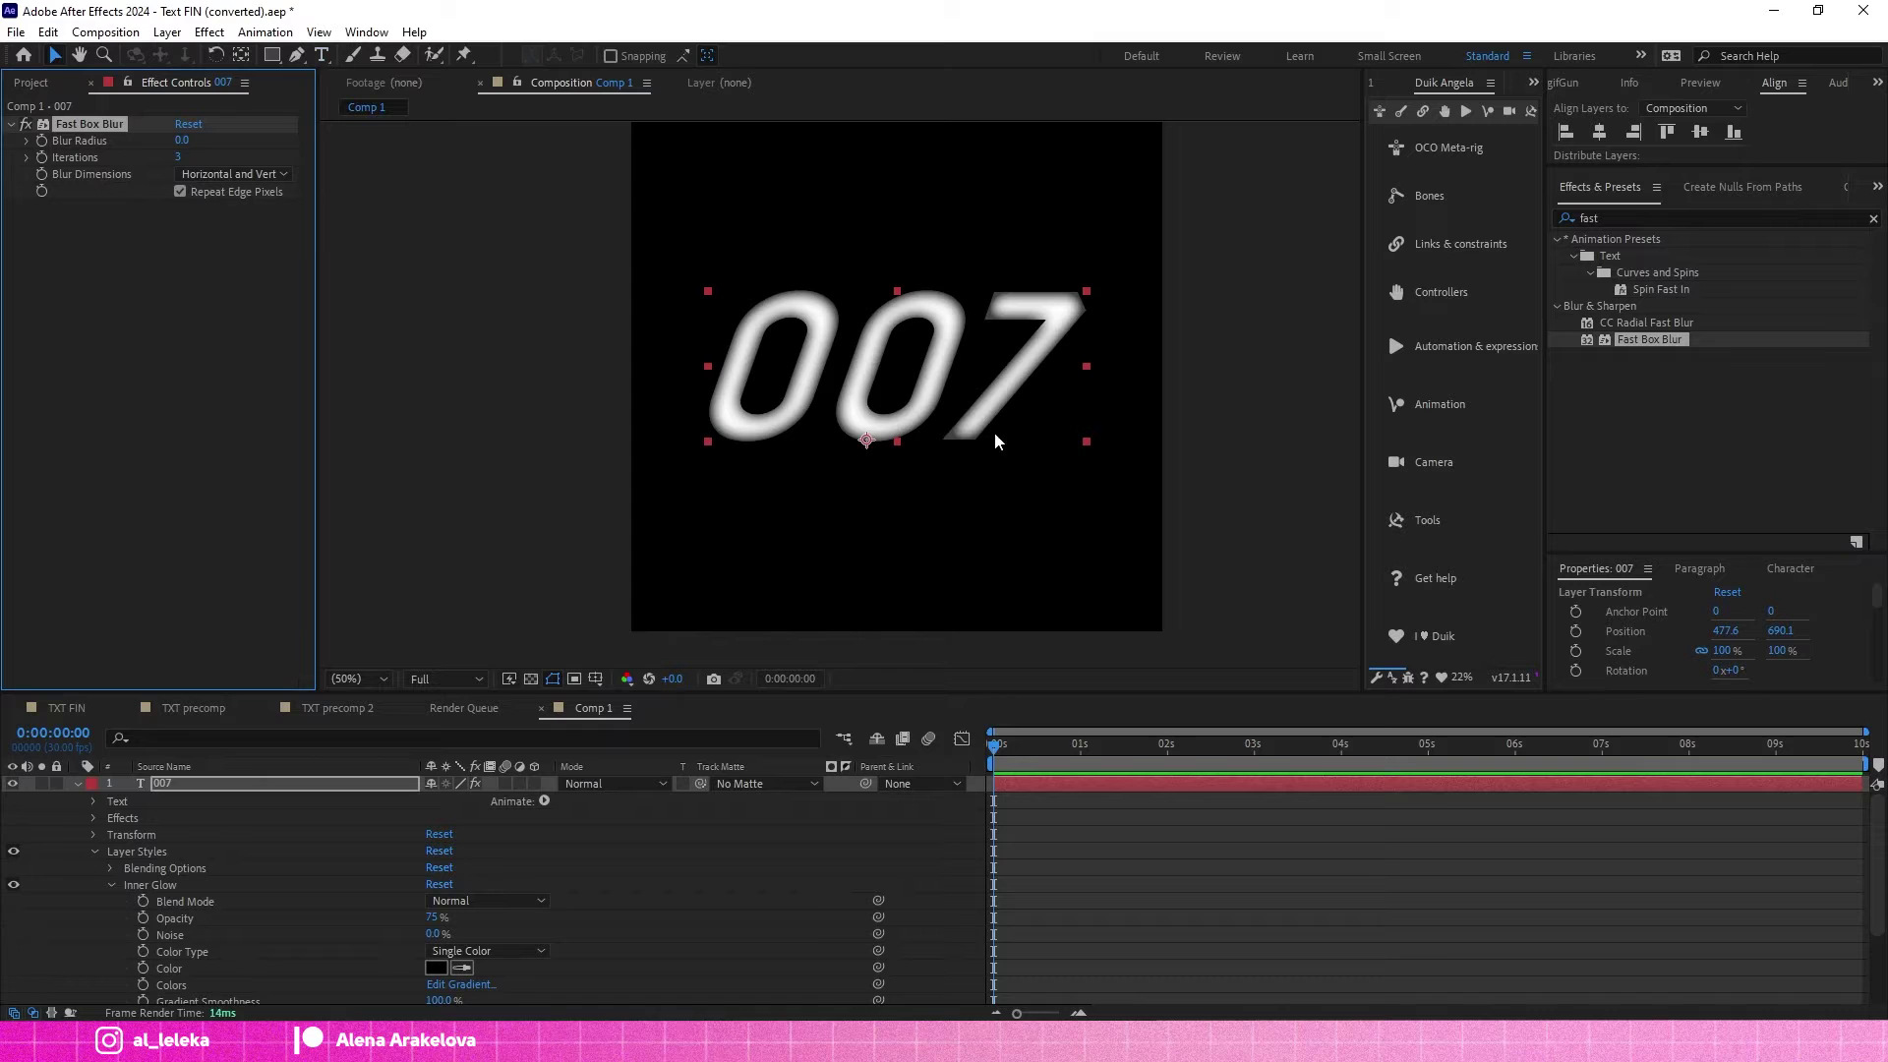
drag(185, 140, 82, 177)
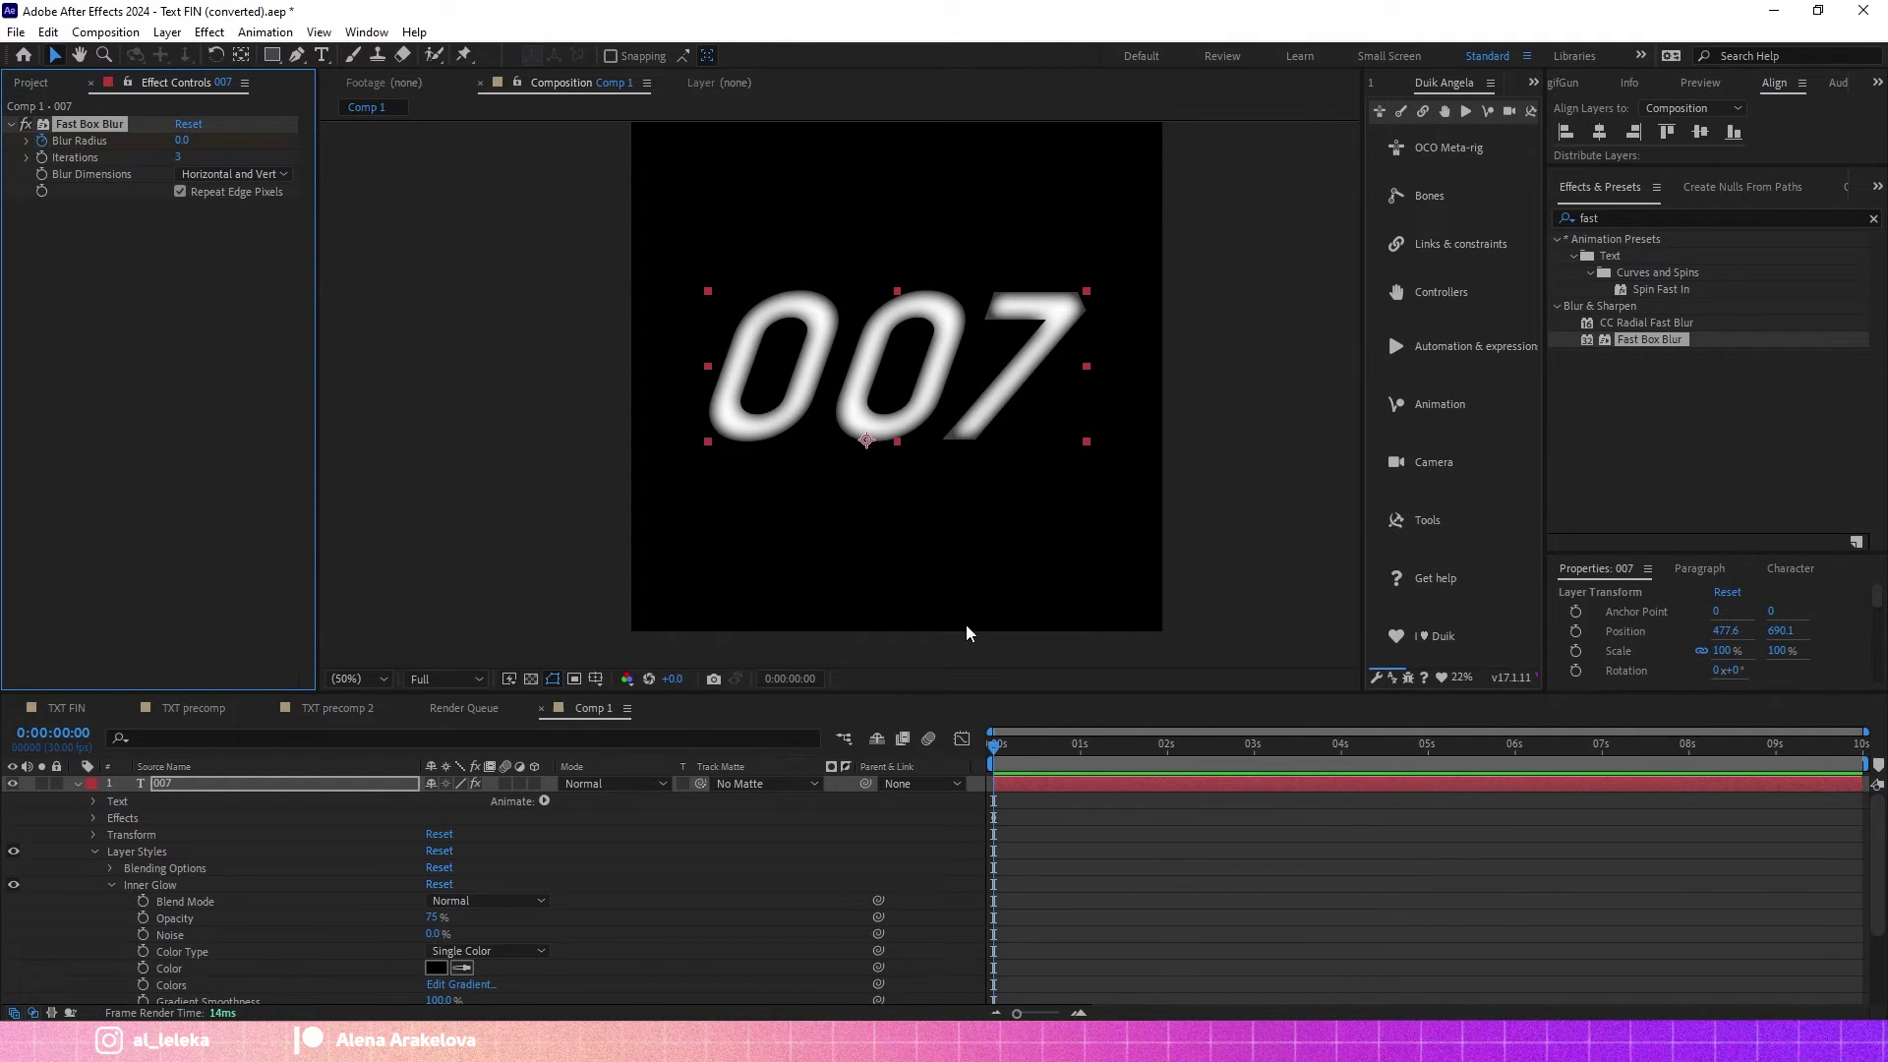
Add a Blur Radius keyframe of 0 at the one-second mark.
click(897, 755)
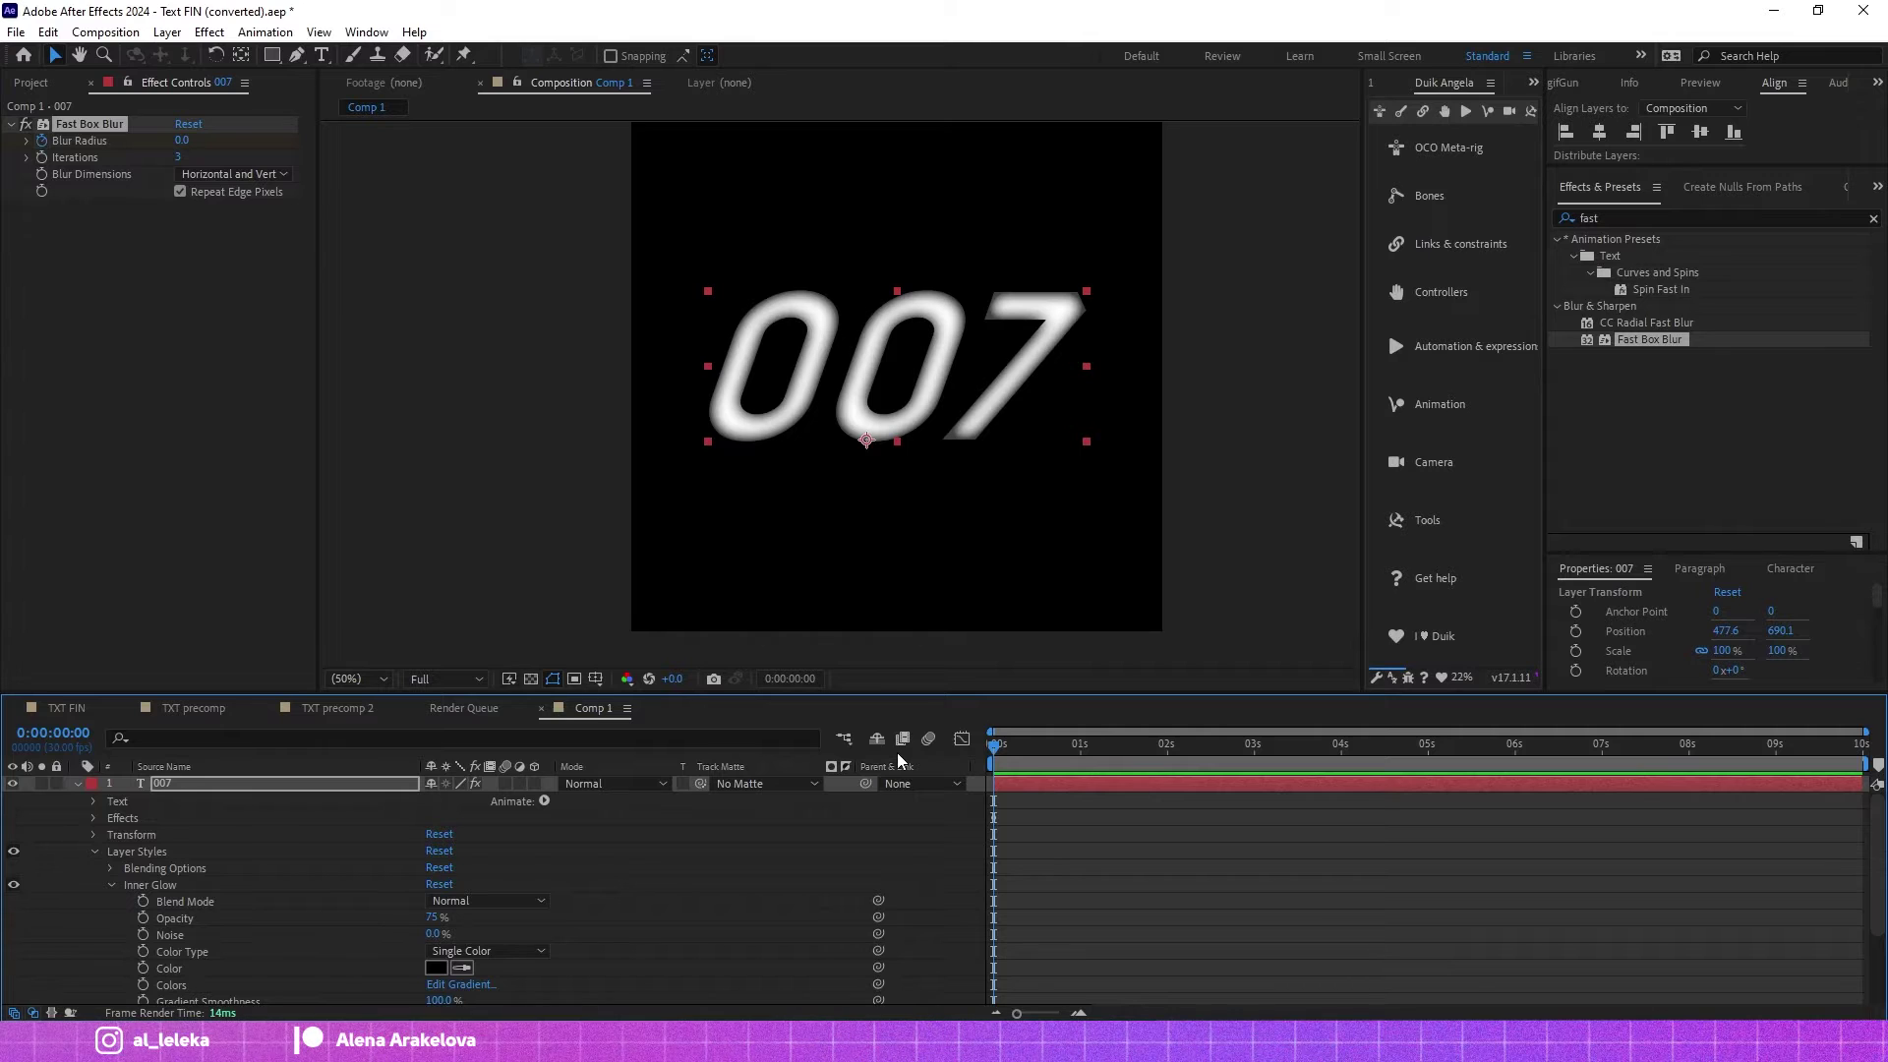
key(semicolon)
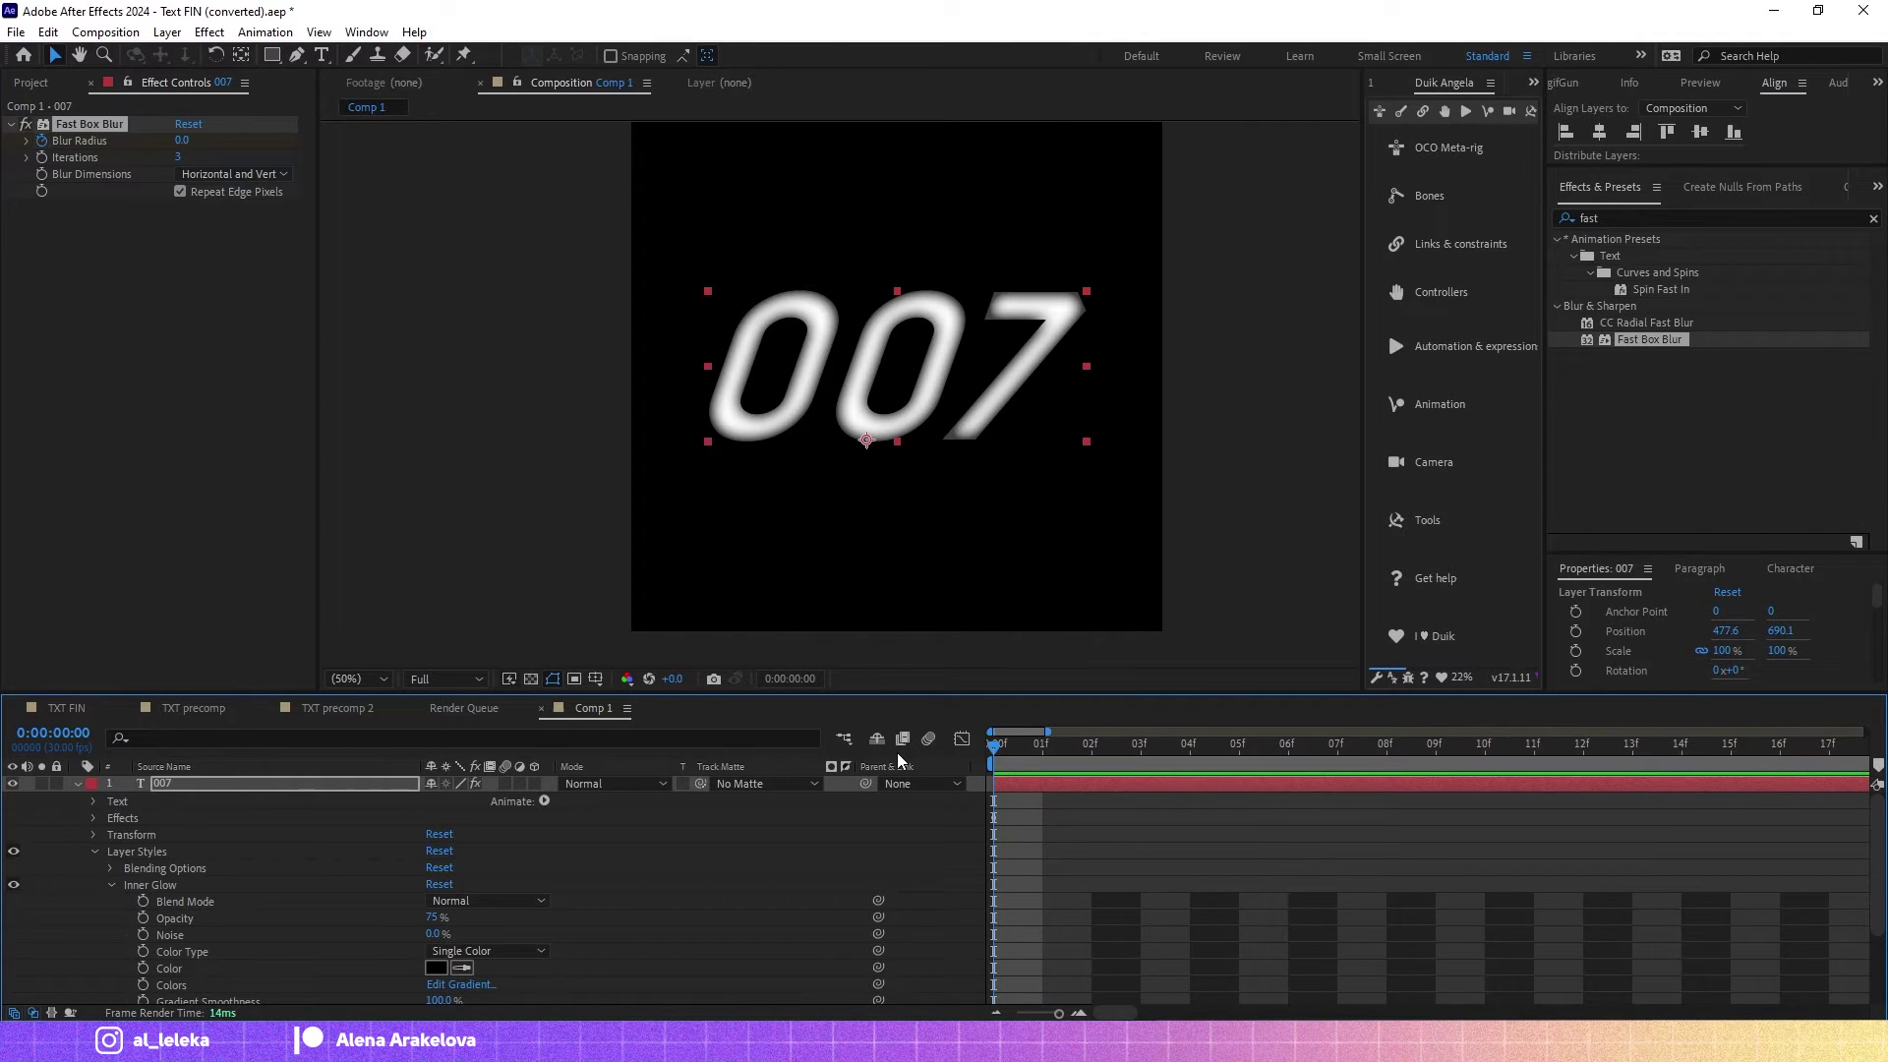
key(u)
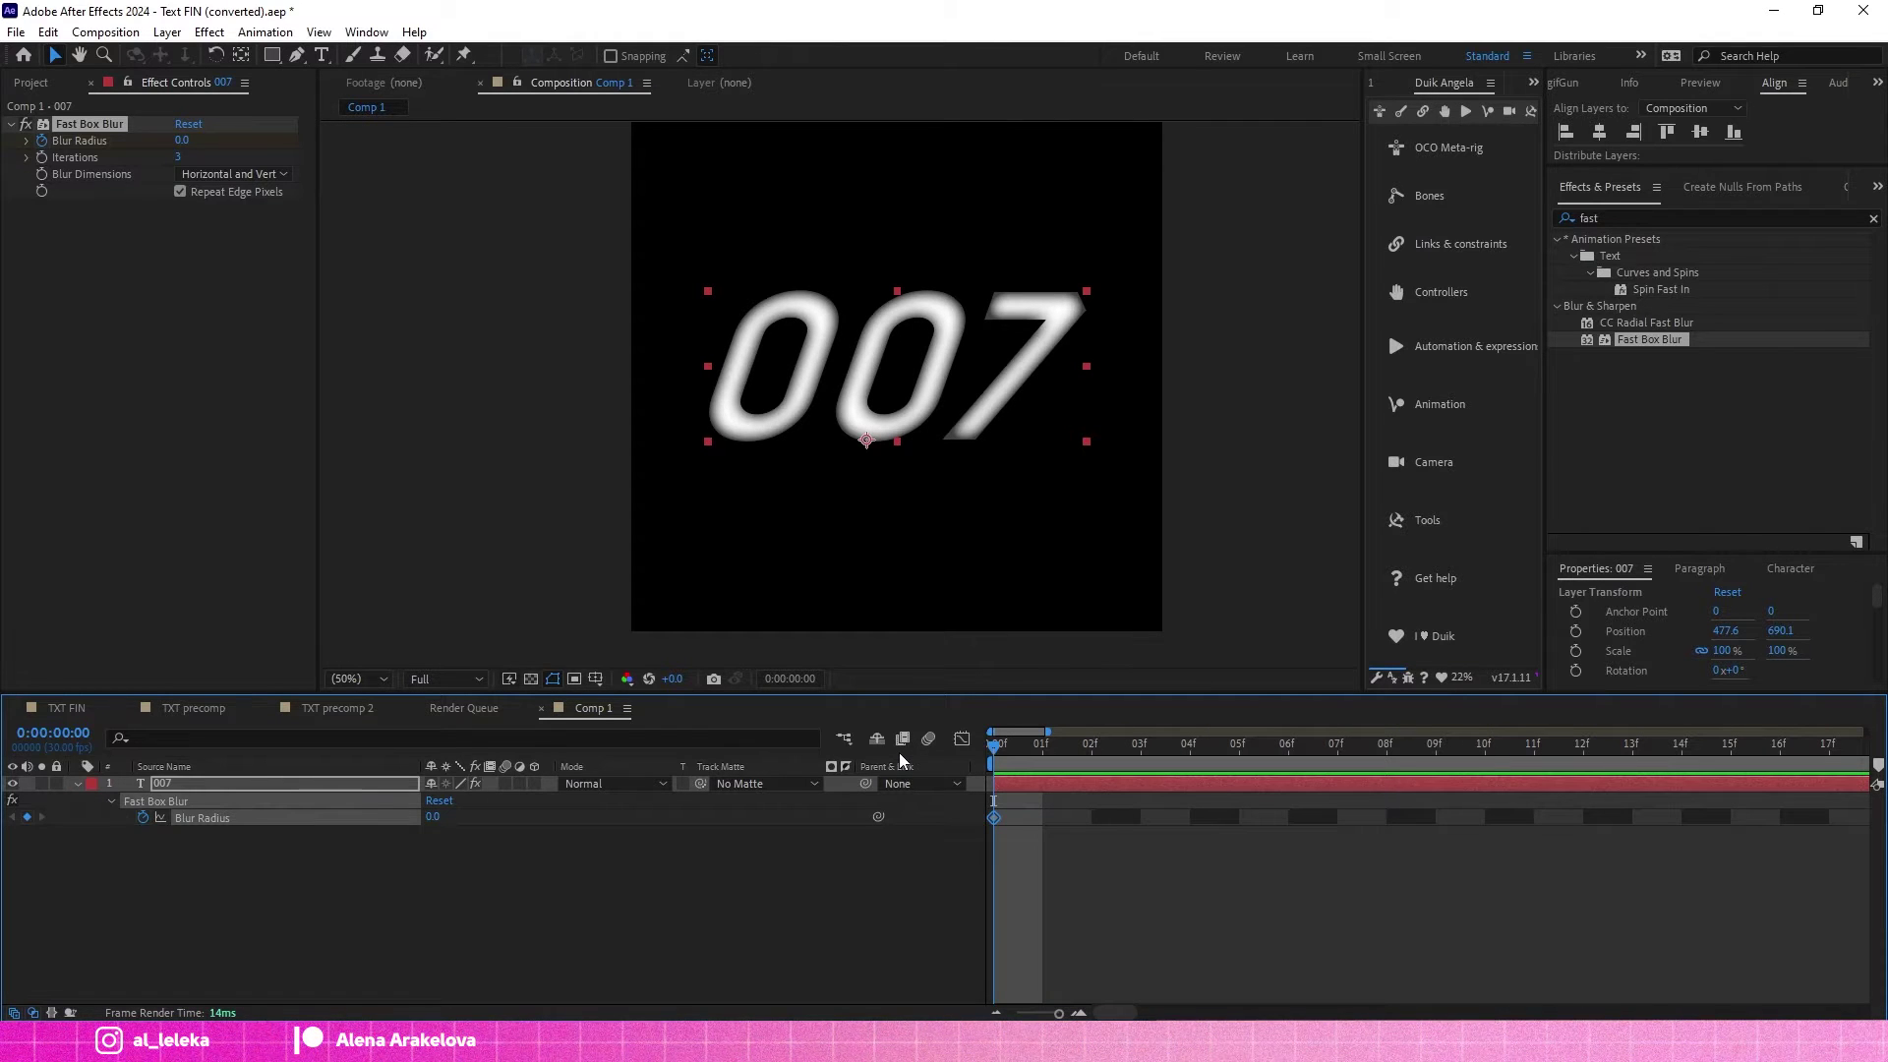
key(minus)
key(minus)
drag(1143, 745, 1362, 765)
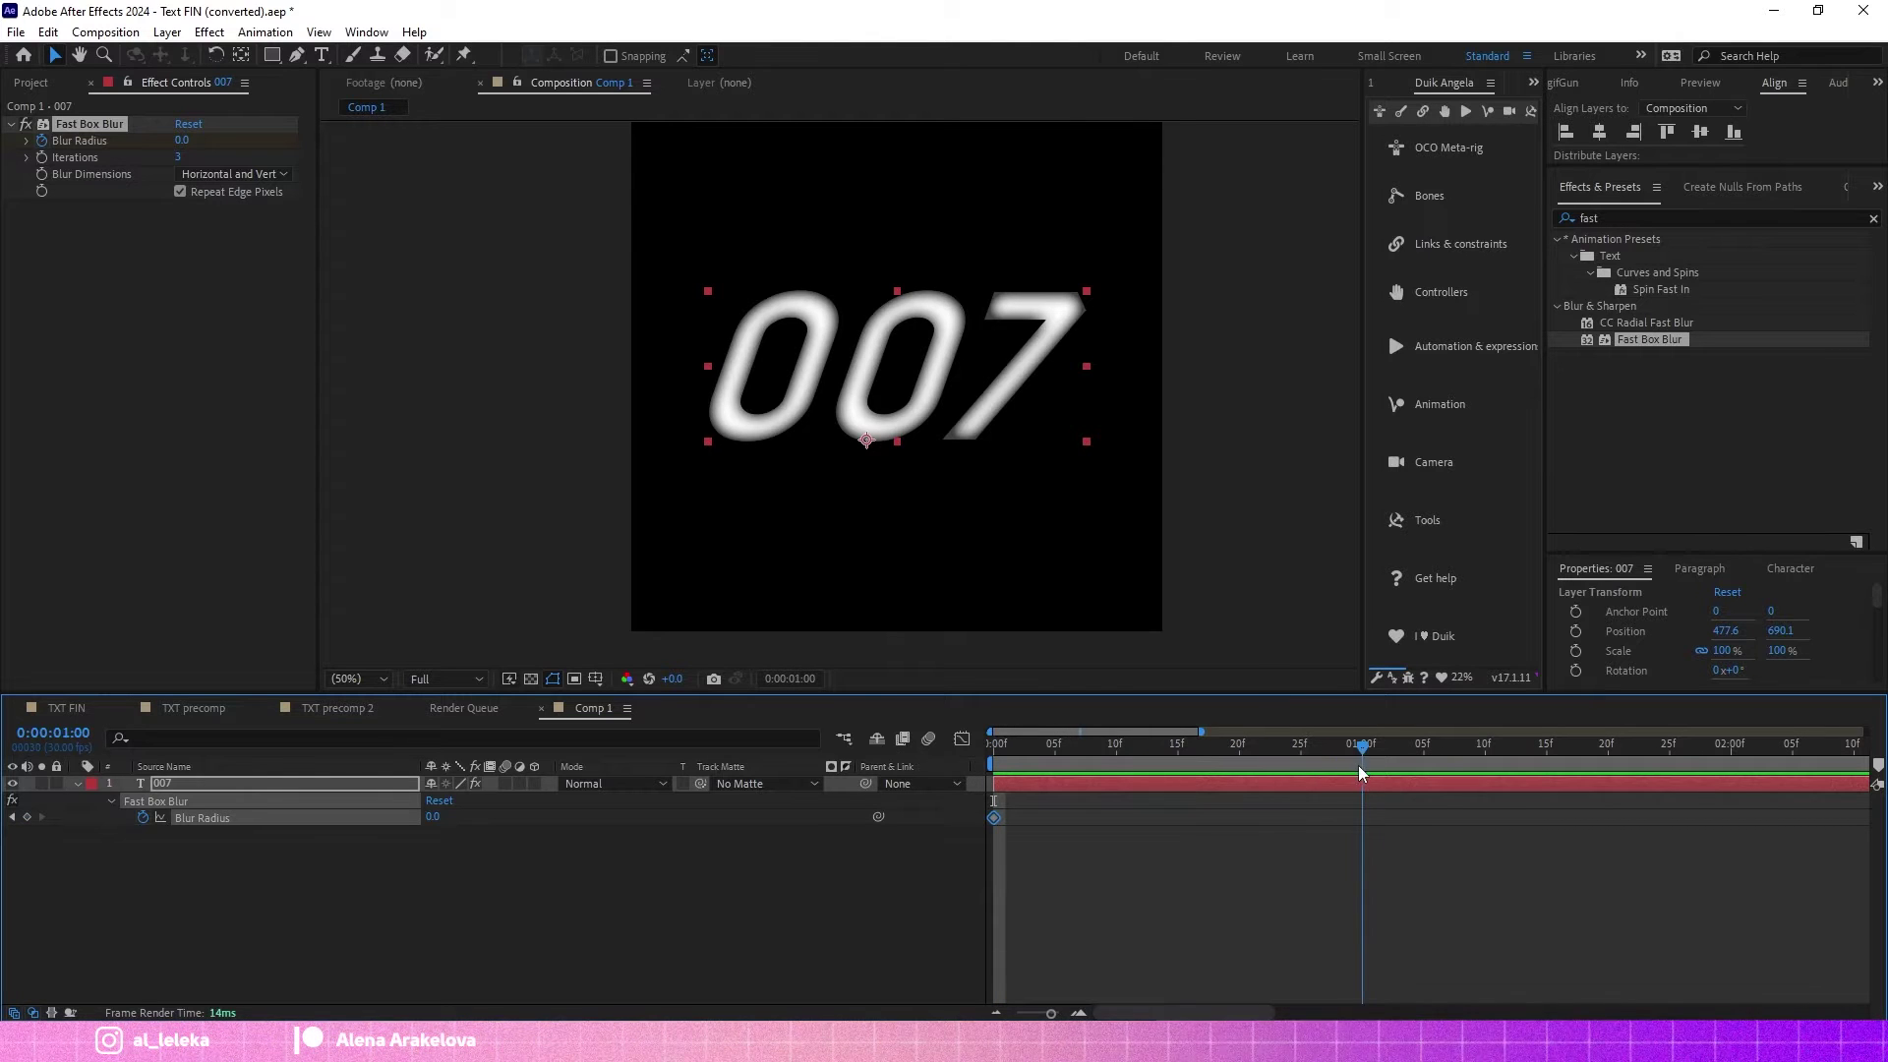
click(27, 817)
Set the starting Blur Radius at 0:00 to 48 and preview the blur clearing.
click(12, 817)
click(434, 817)
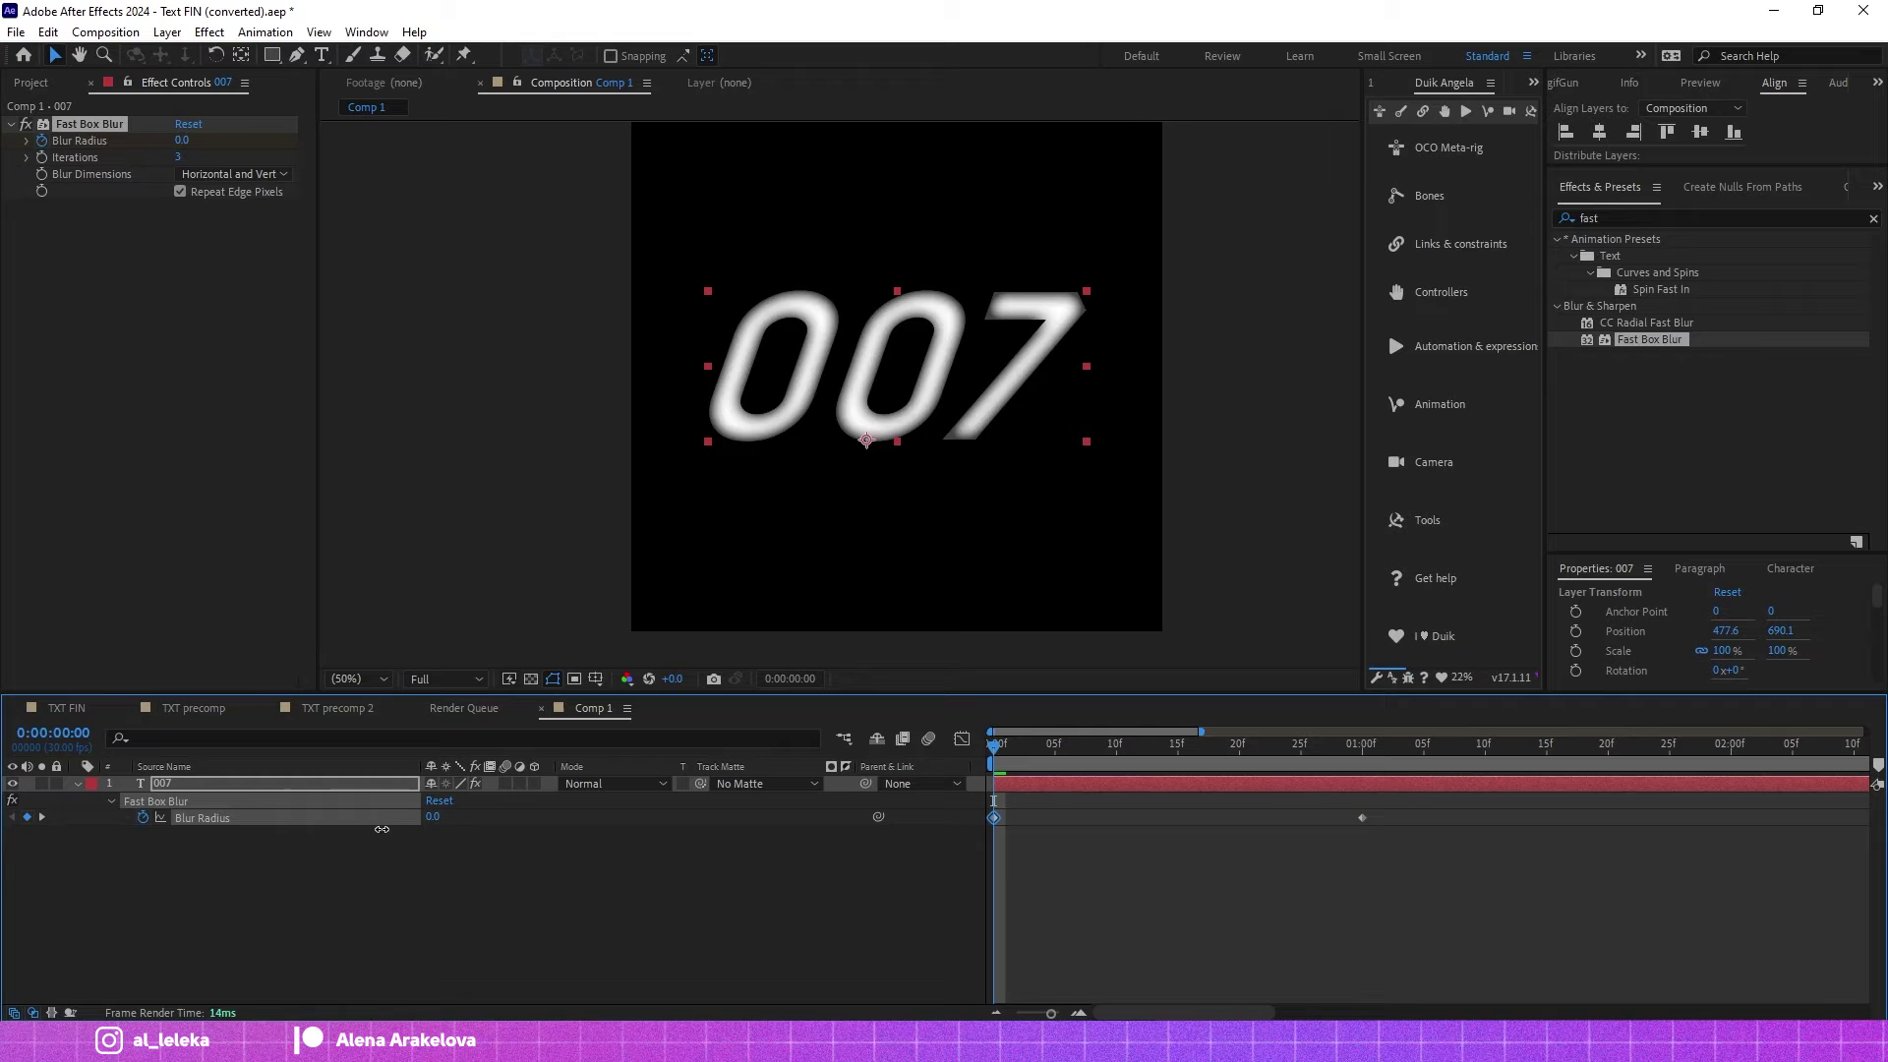
text(47)
key(Return)
drag(438, 829, 429, 829)
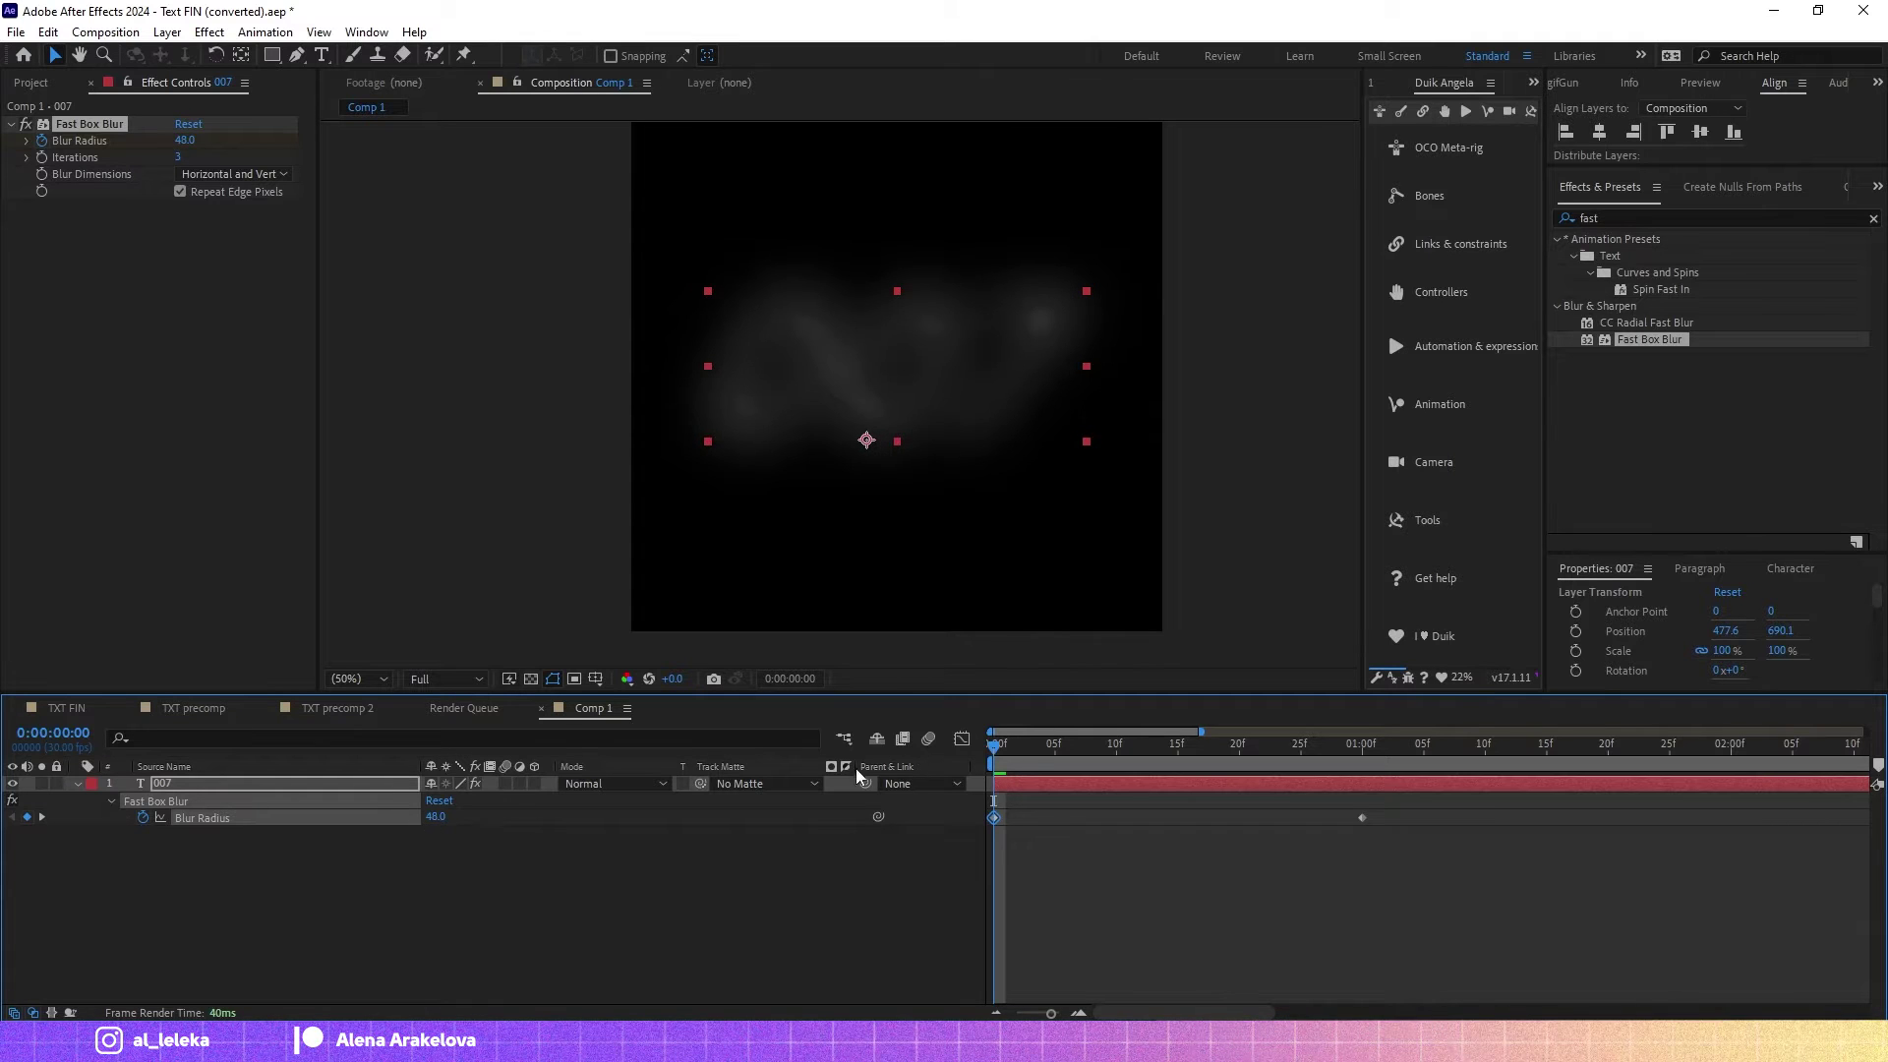
drag(1023, 744, 1252, 753)
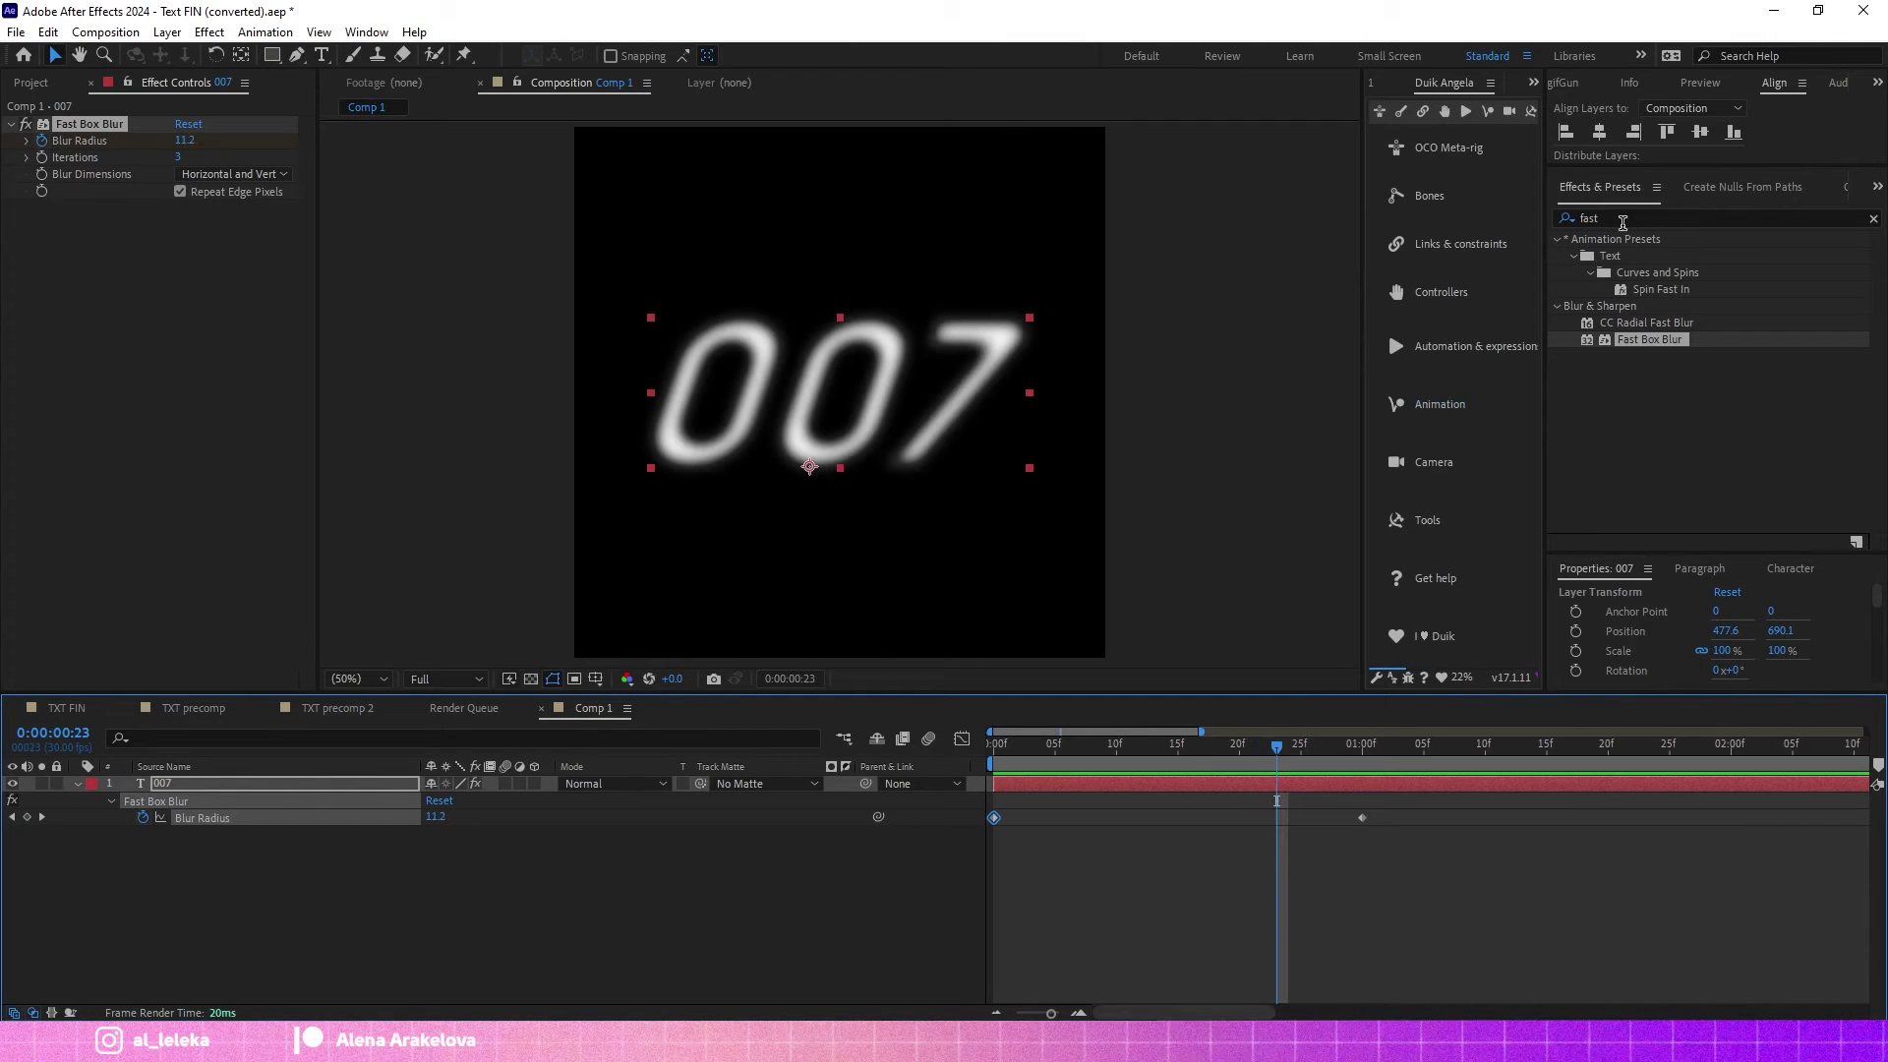
Apply Curves to the 007 layer and steepen its Alpha channel curve for crisp digit edges.
click(1622, 222)
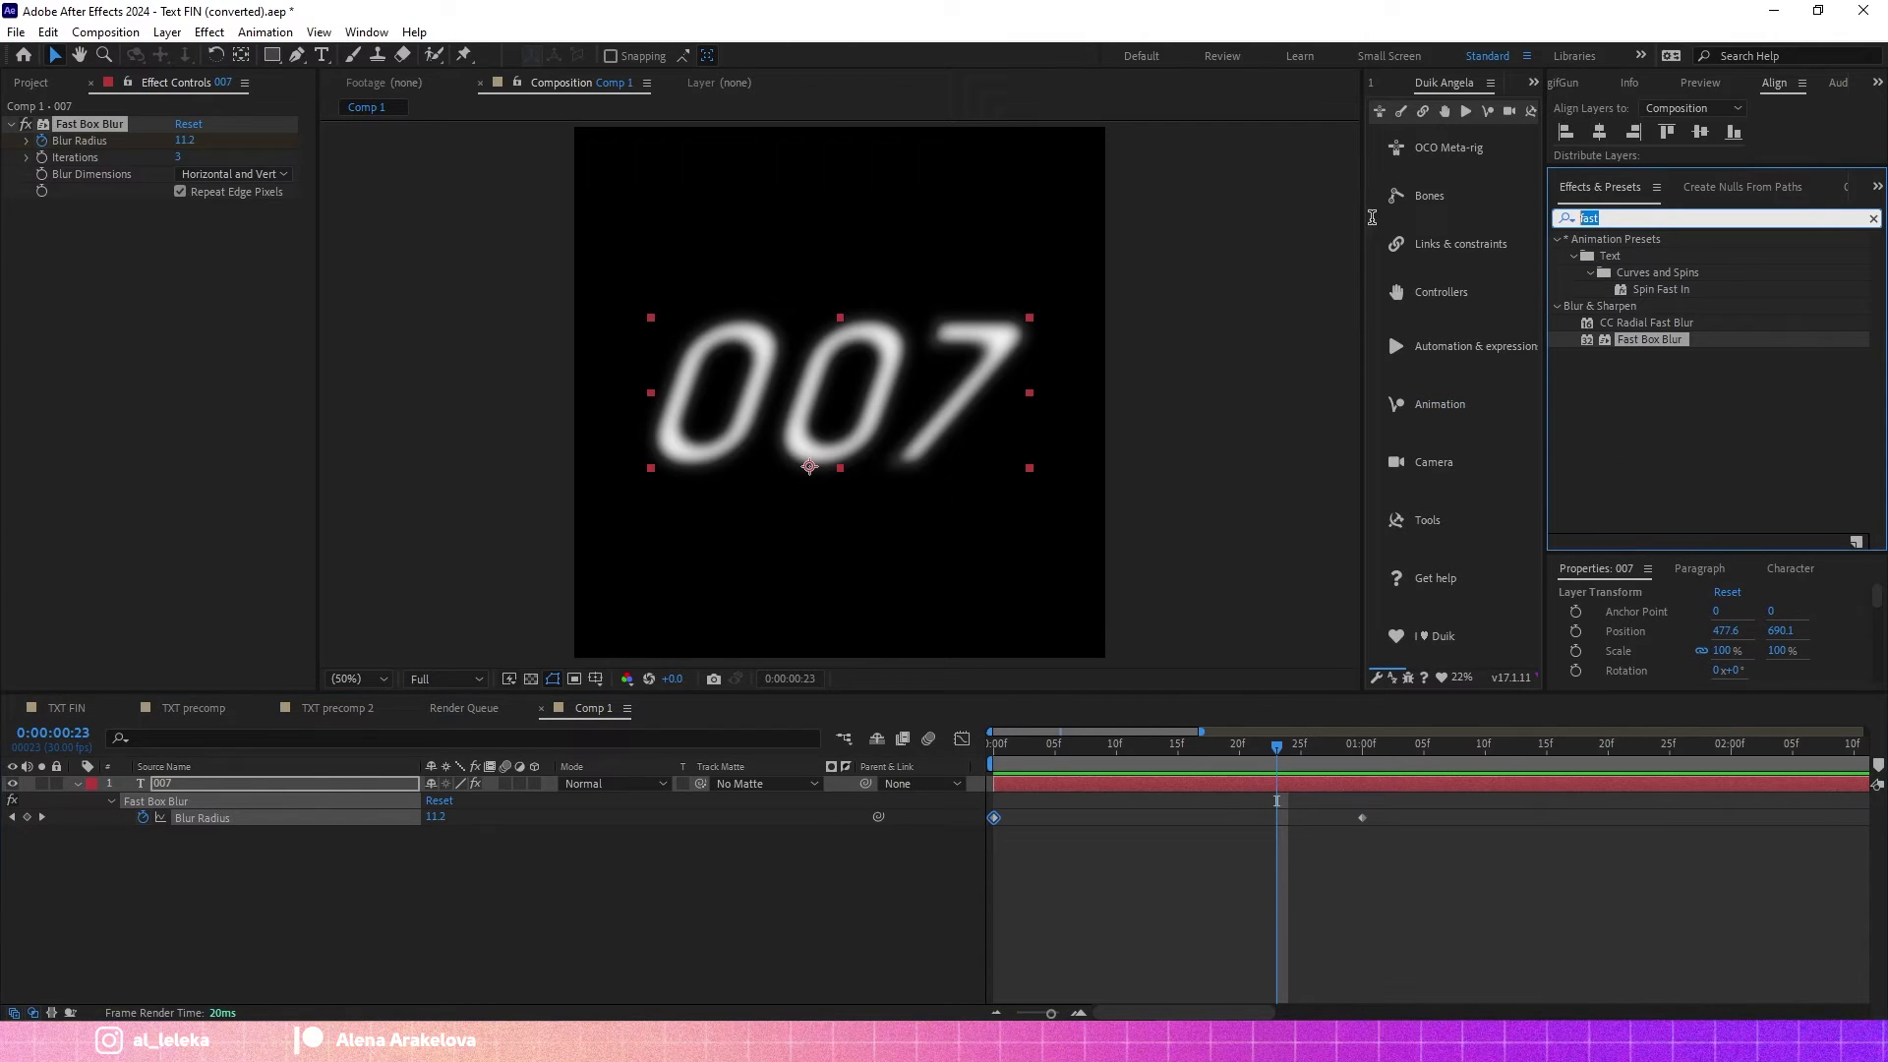
text(curves)
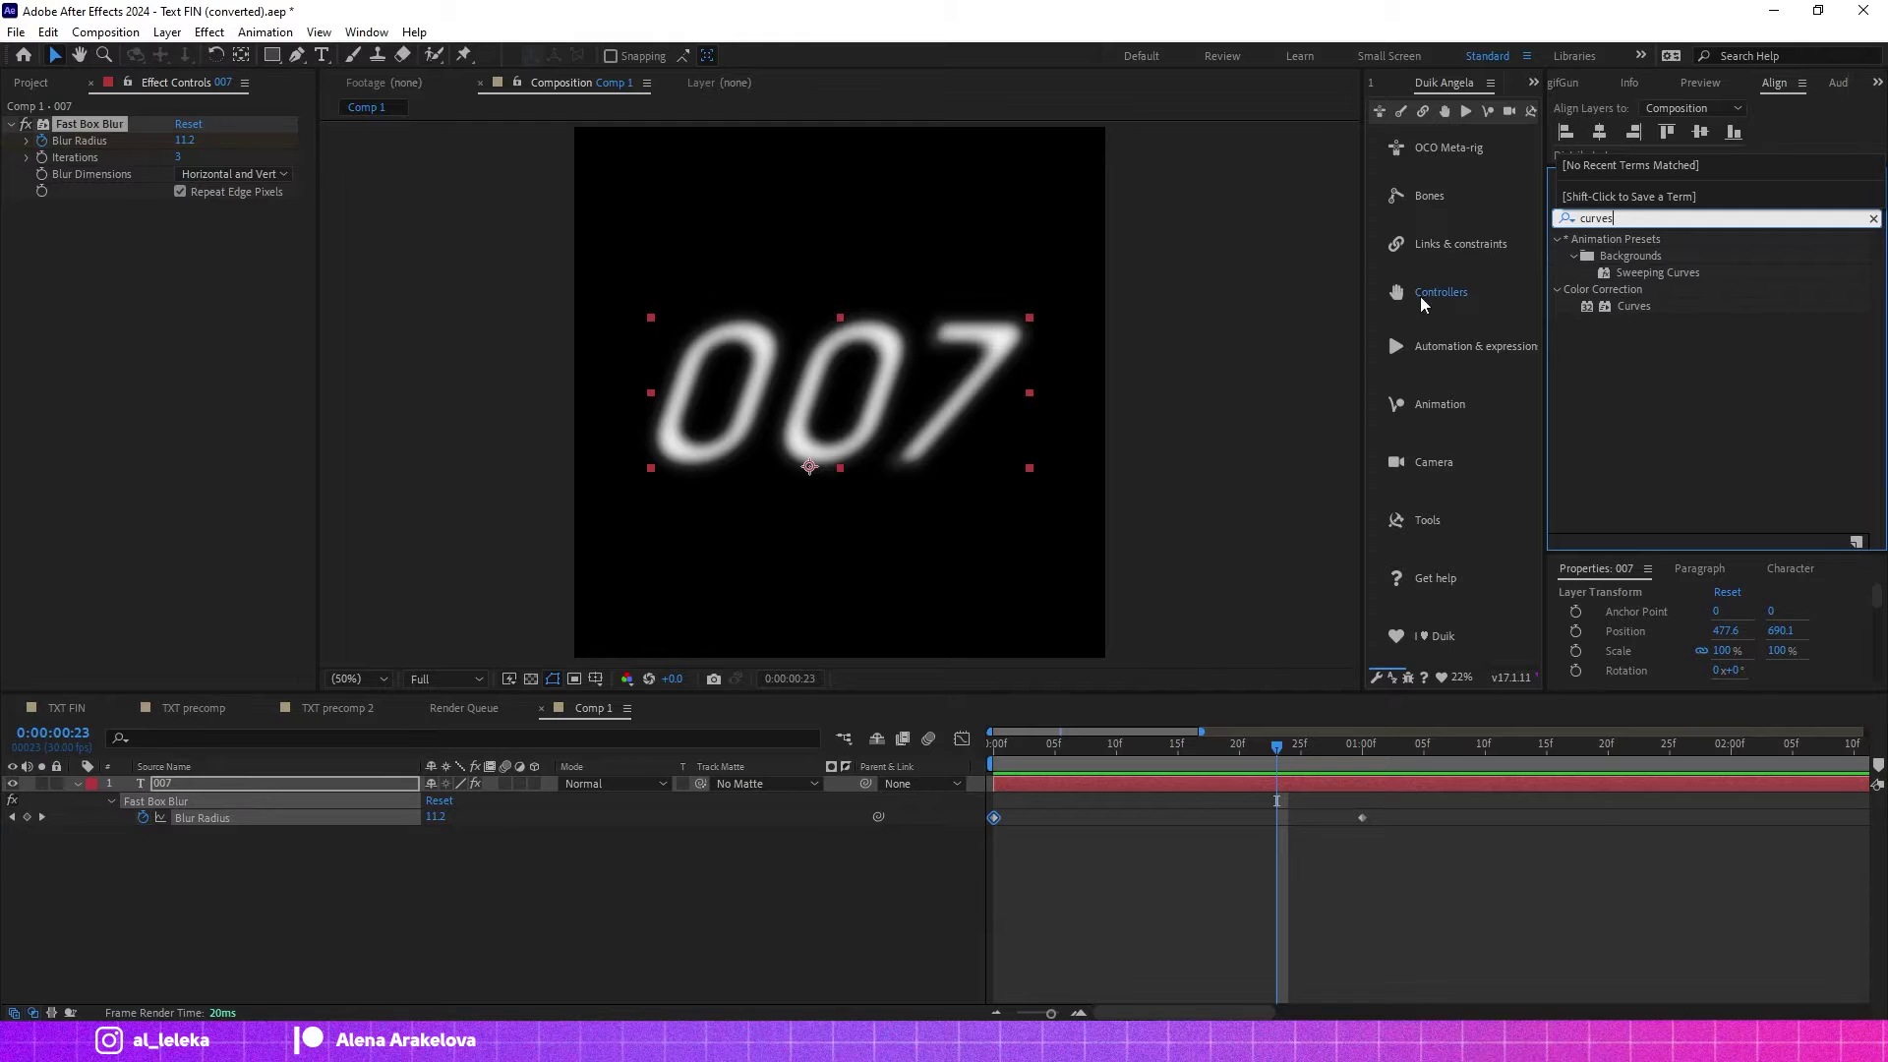
double_click(1634, 306)
click(236, 224)
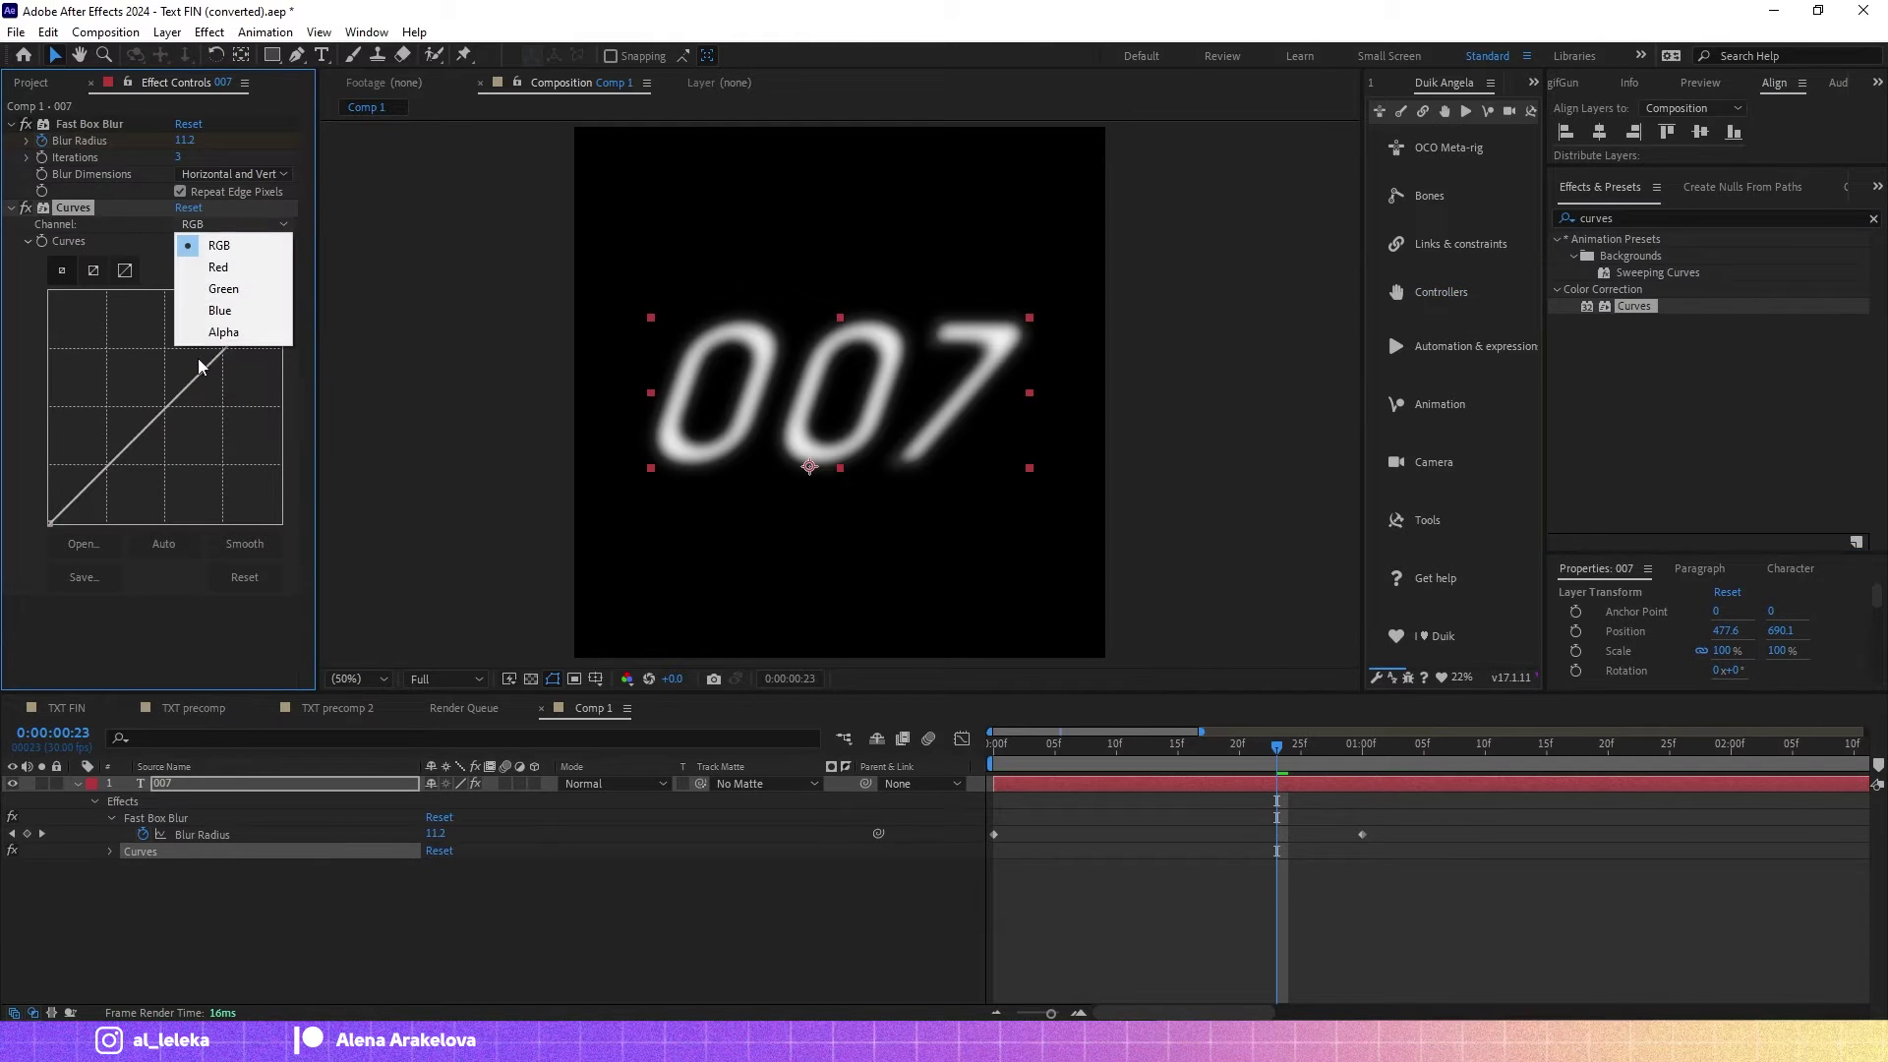
click(223, 333)
drag(275, 293, 178, 293)
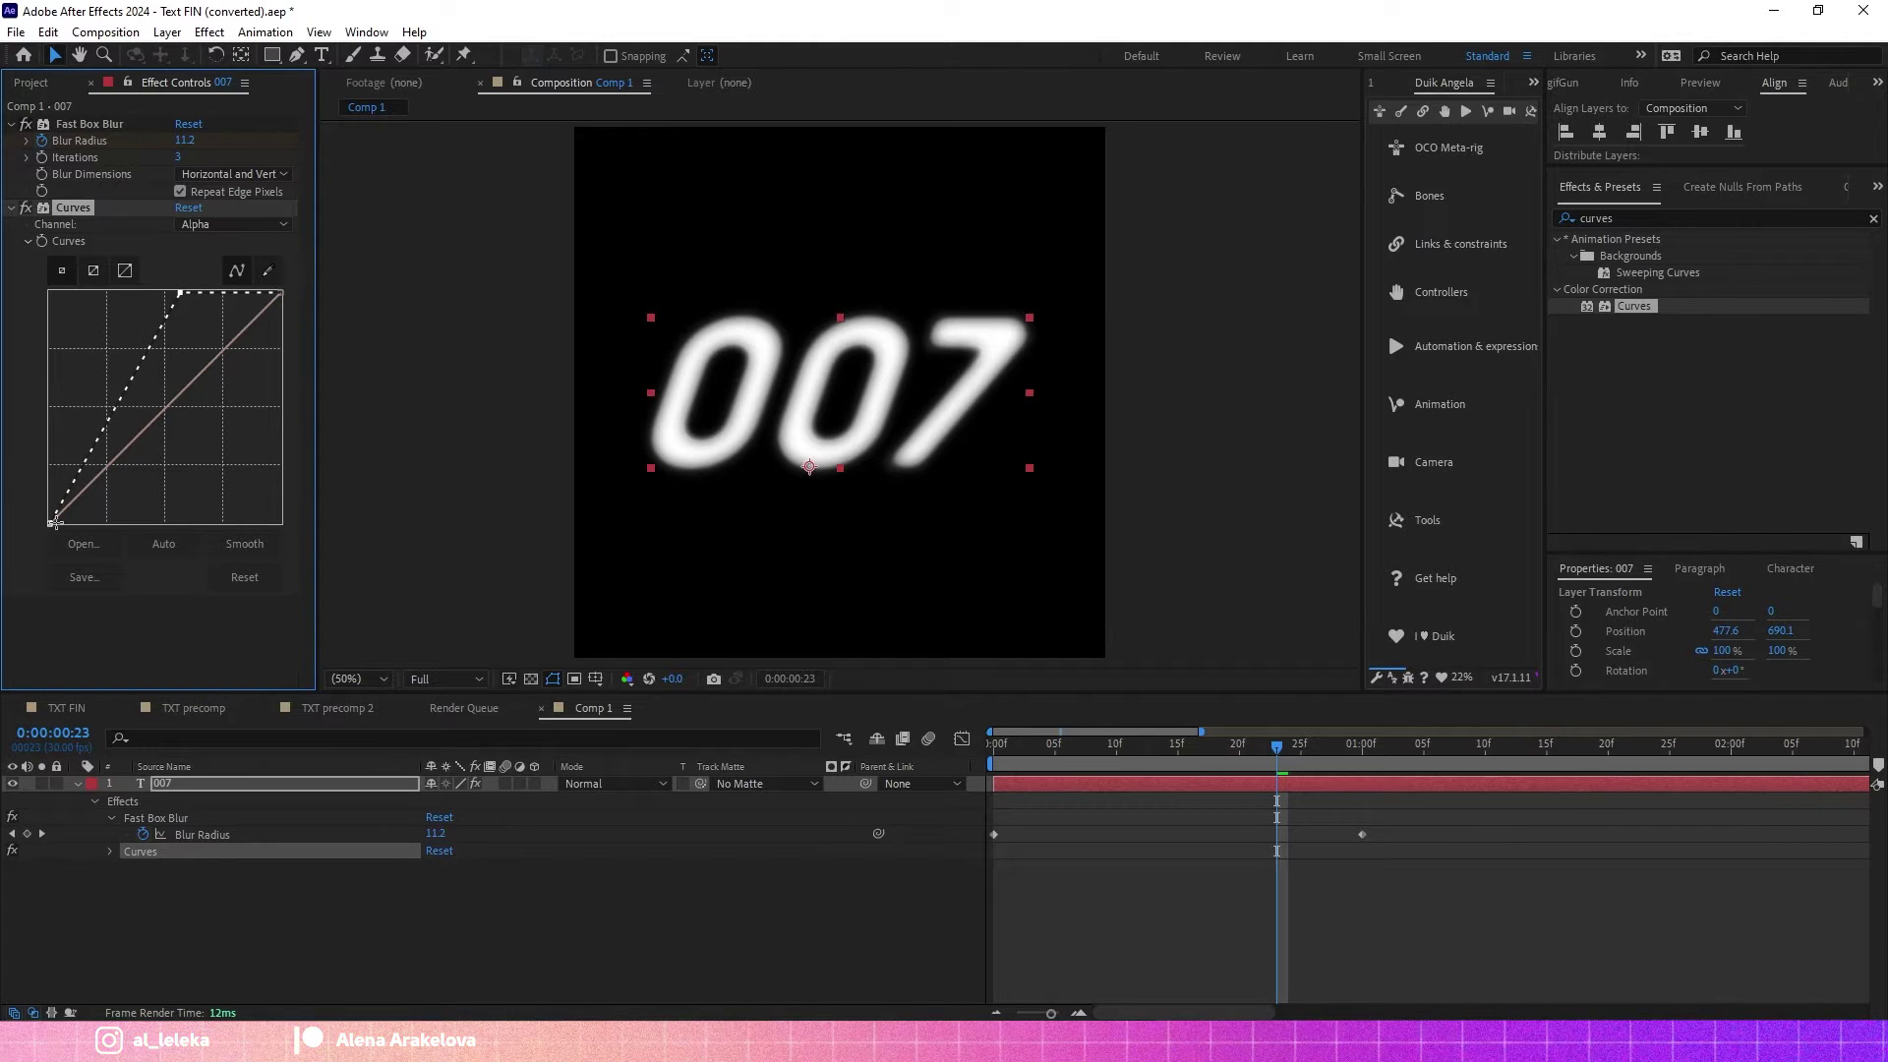
drag(51, 522, 154, 538)
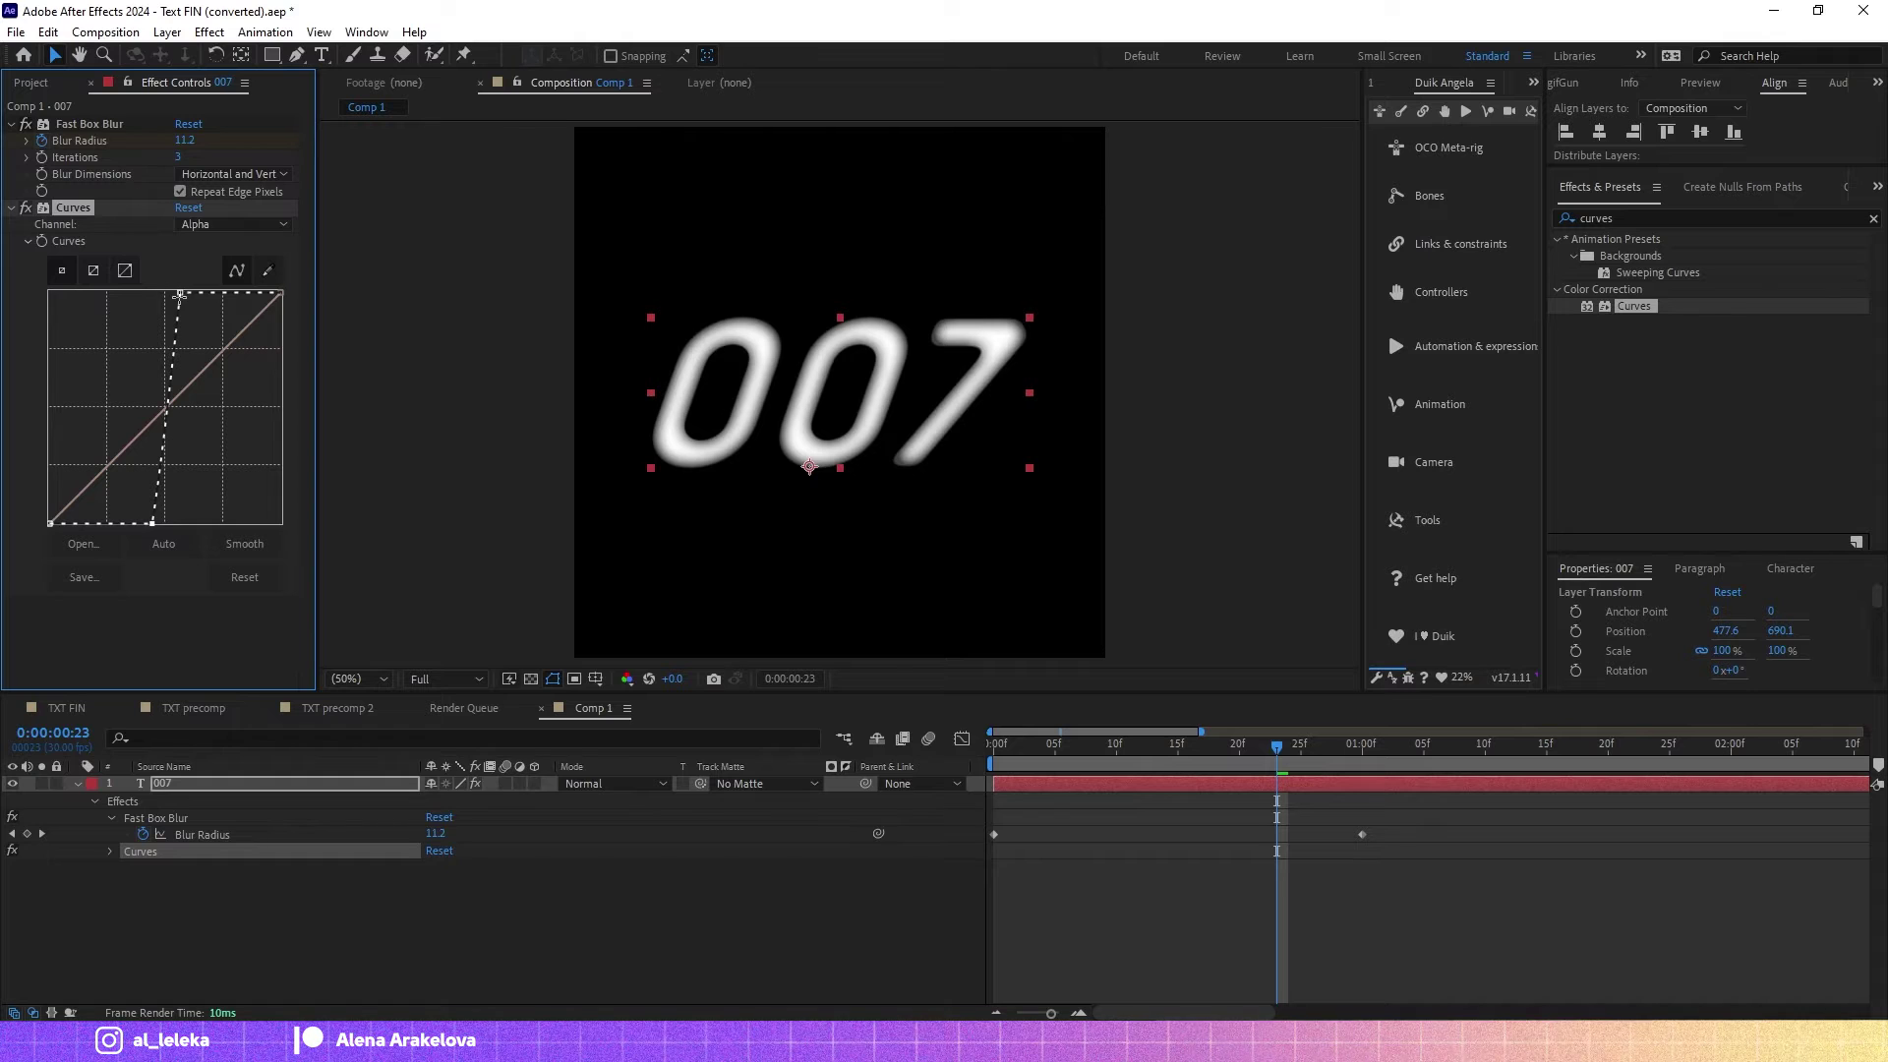
drag(1213, 751, 1147, 763)
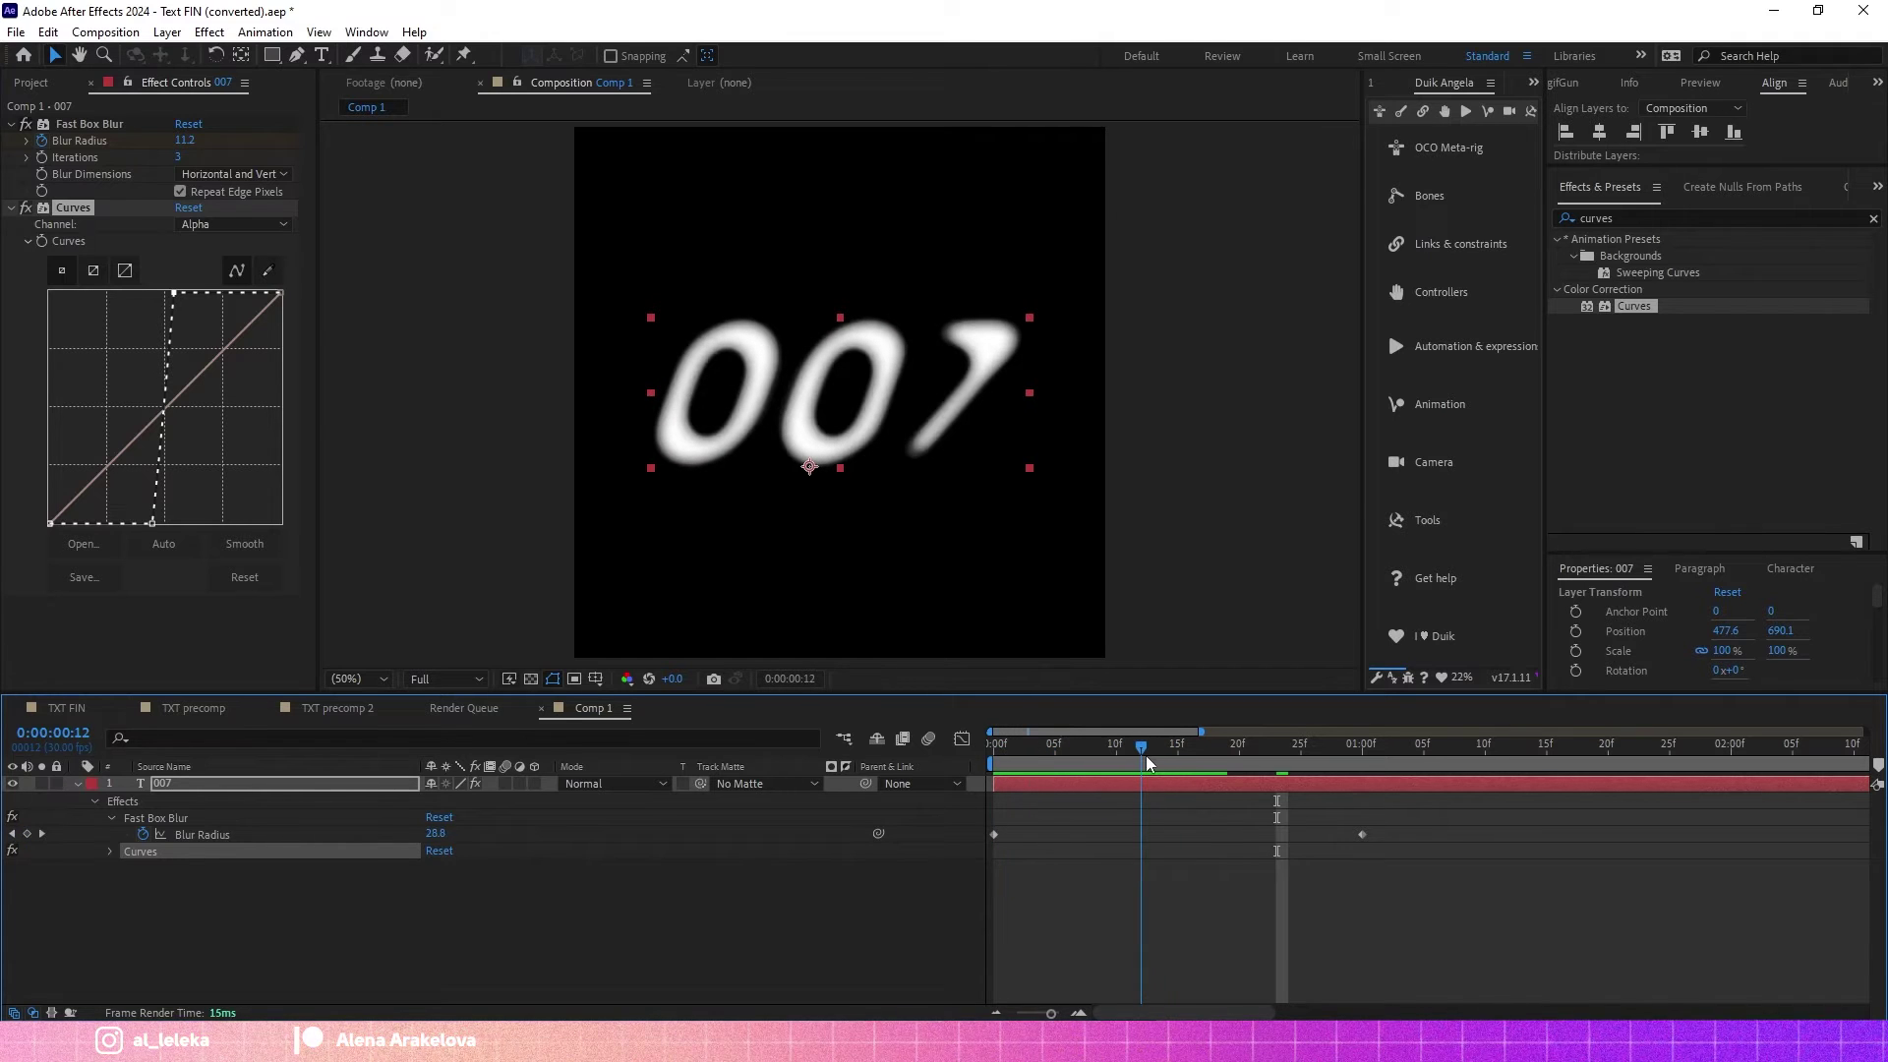
click(77, 783)
click(77, 782)
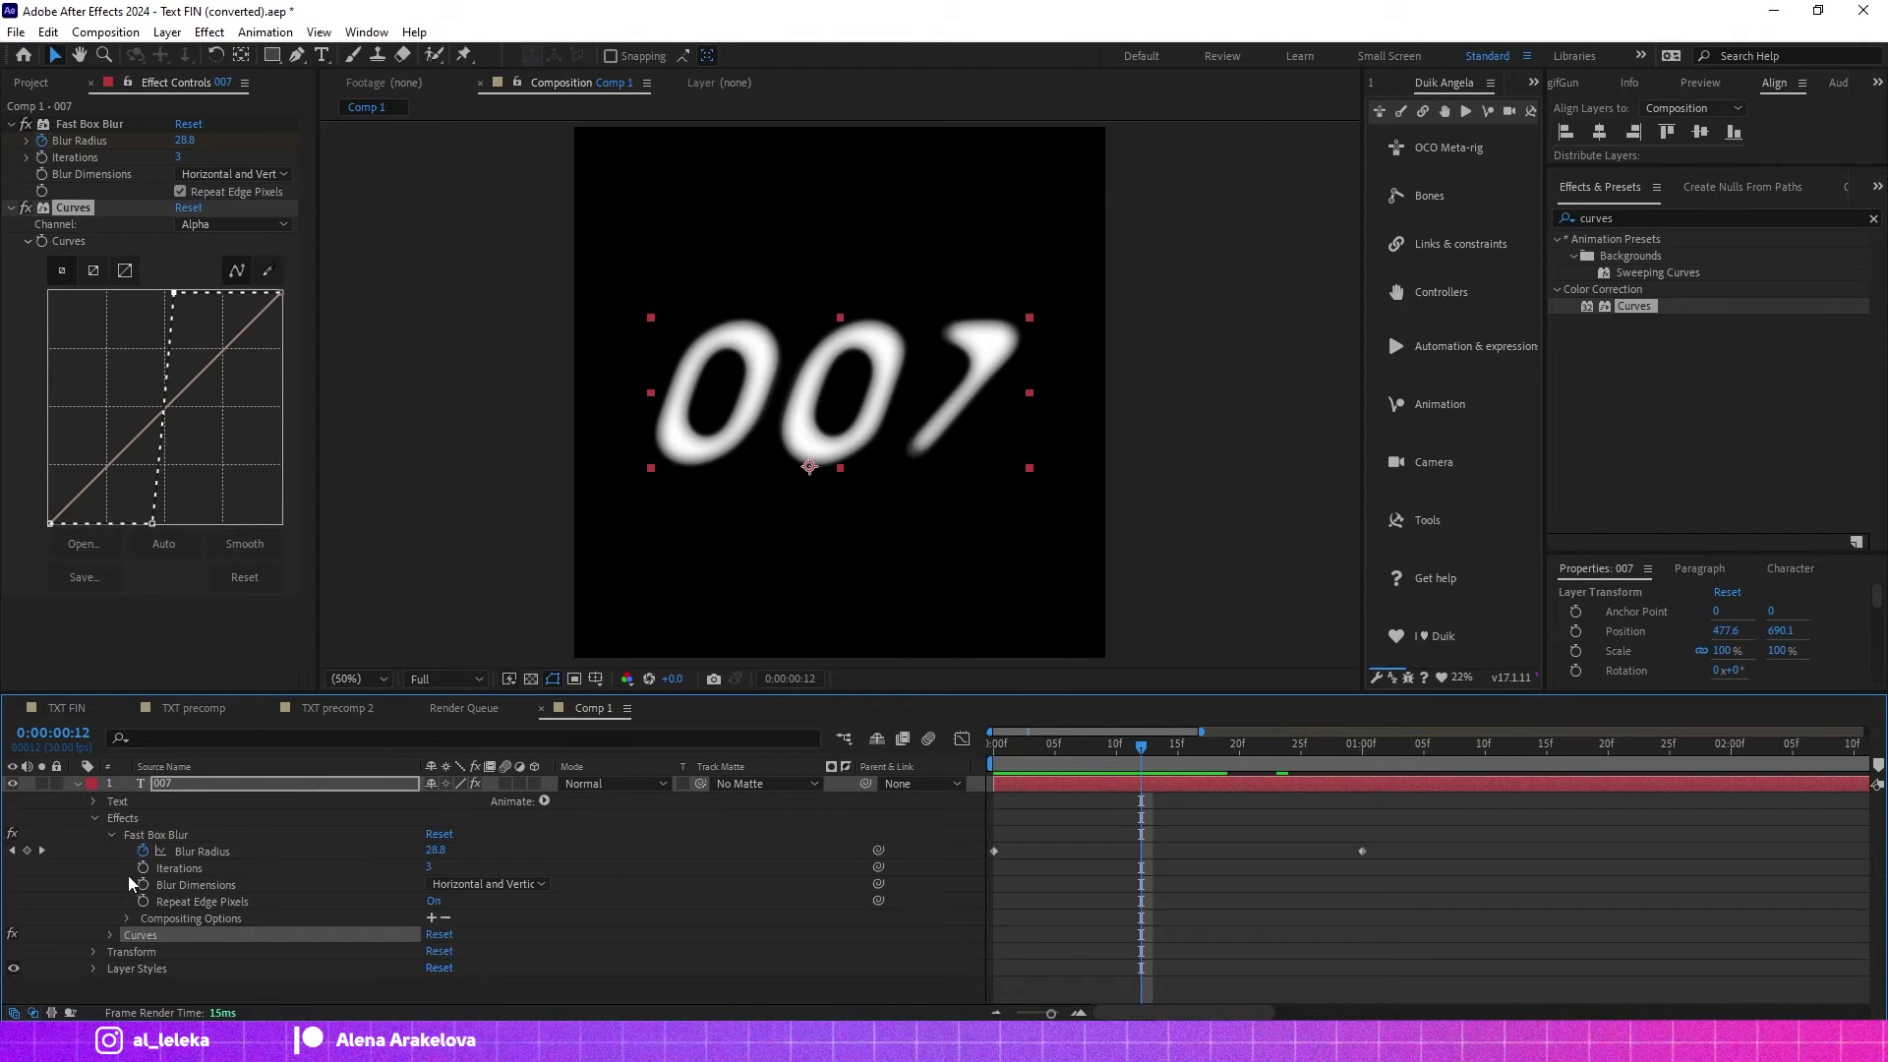
Turn on the transparency grid and increase the Inner Glow size from 37 to 44.
click(94, 969)
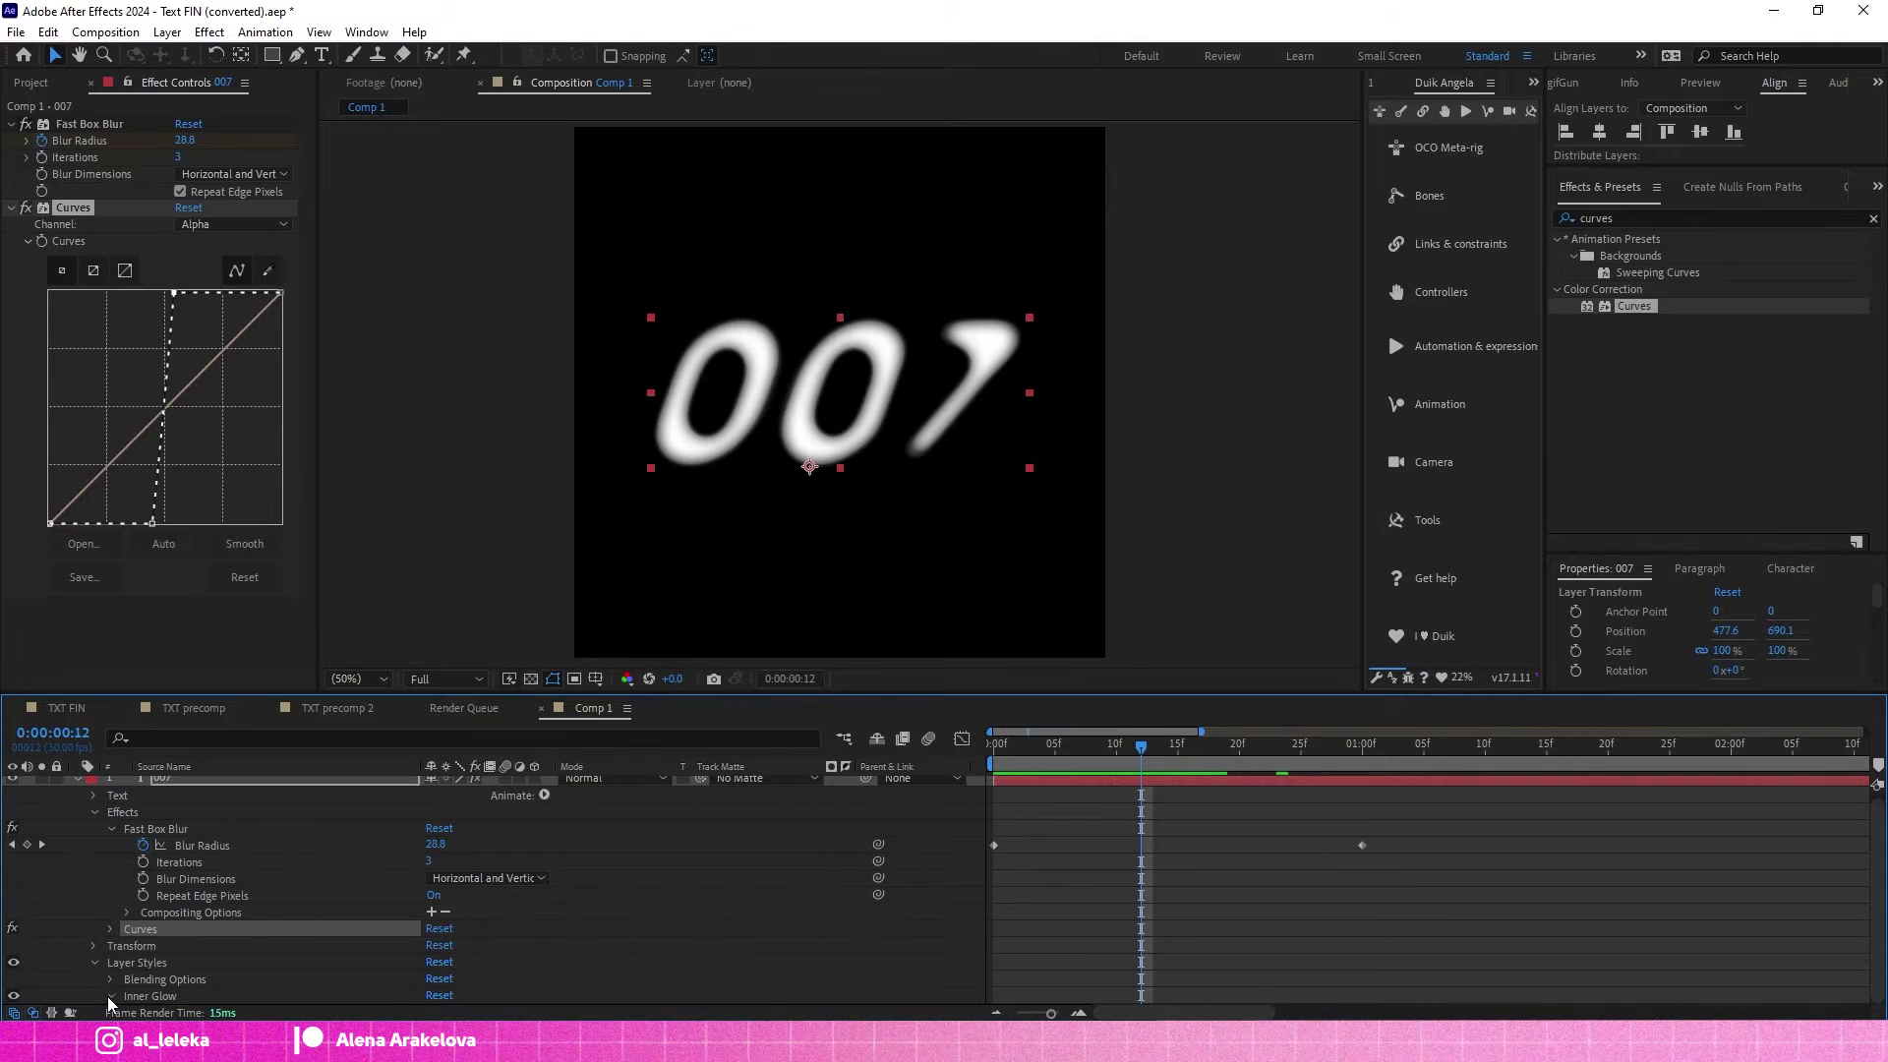
click(109, 995)
scroll(405, 887, down, 5)
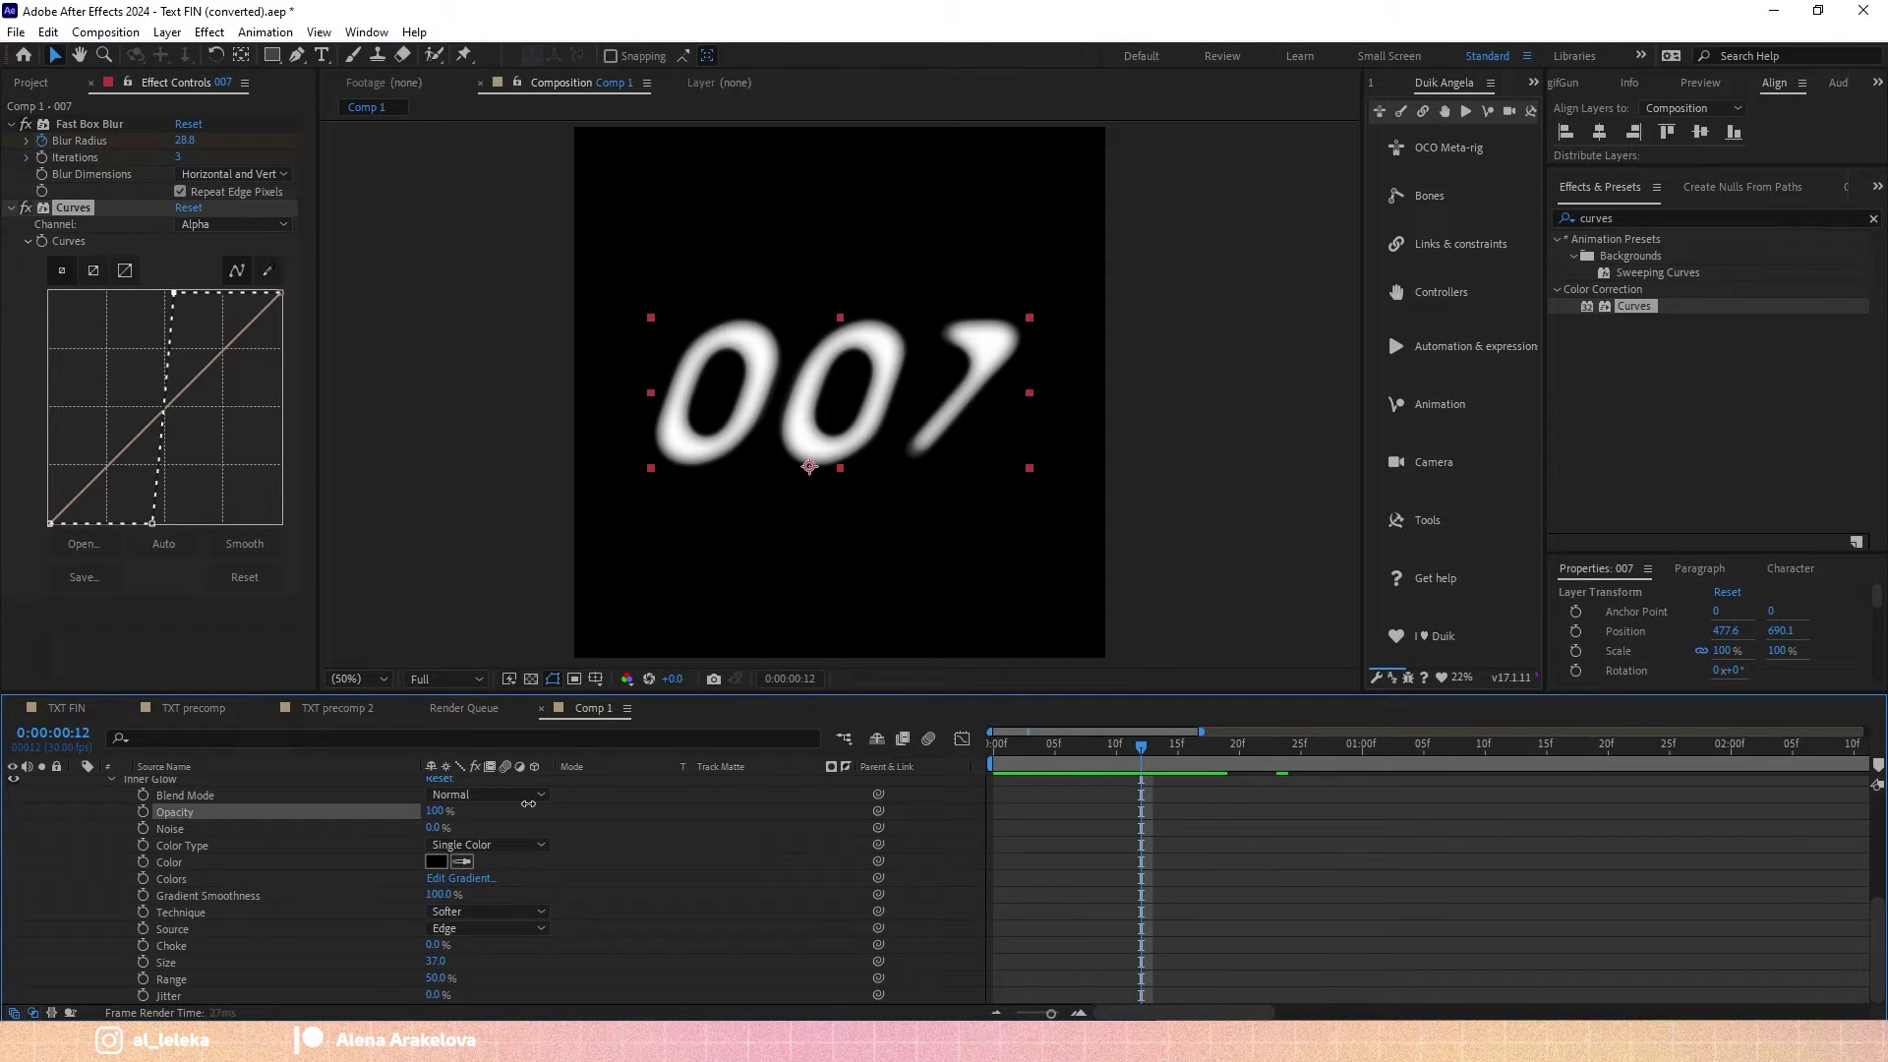
click(530, 679)
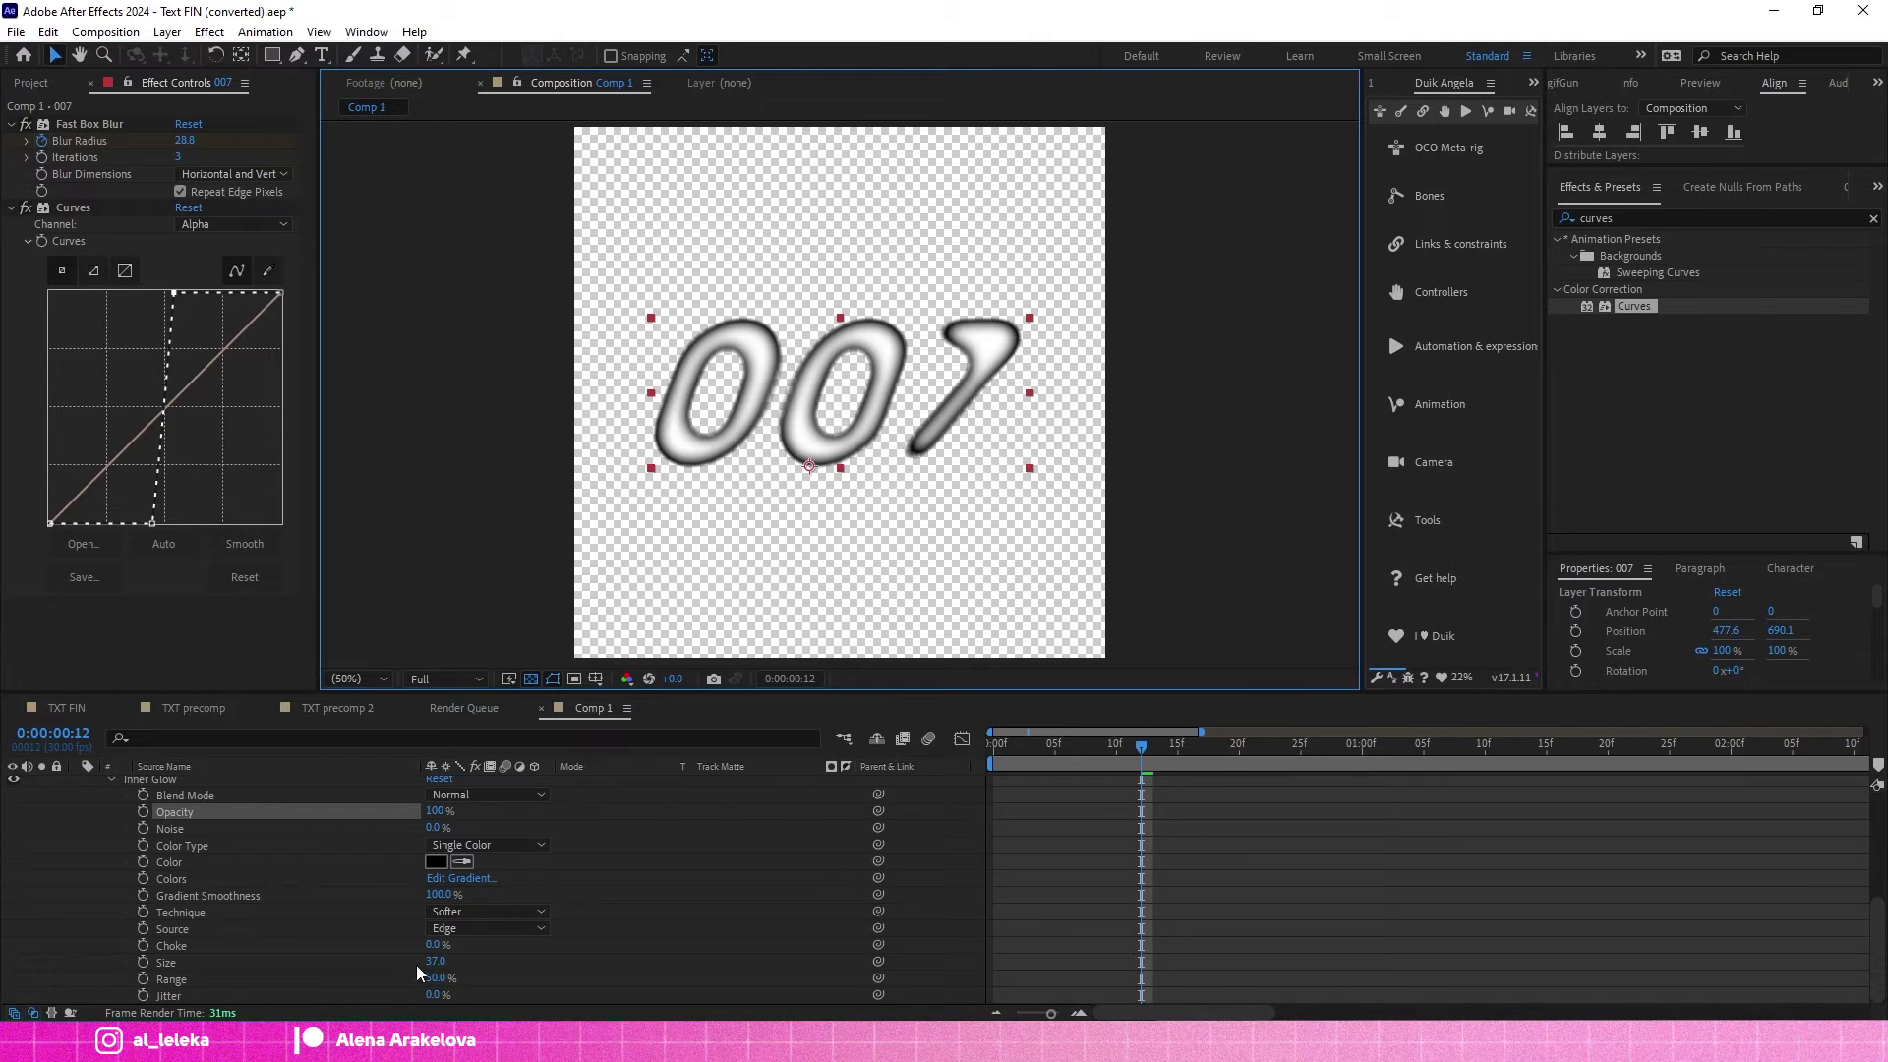
mouse_move(434, 961)
mouse_down()
mouse_move(472, 962)
mouse_move(451, 964)
mouse_up()
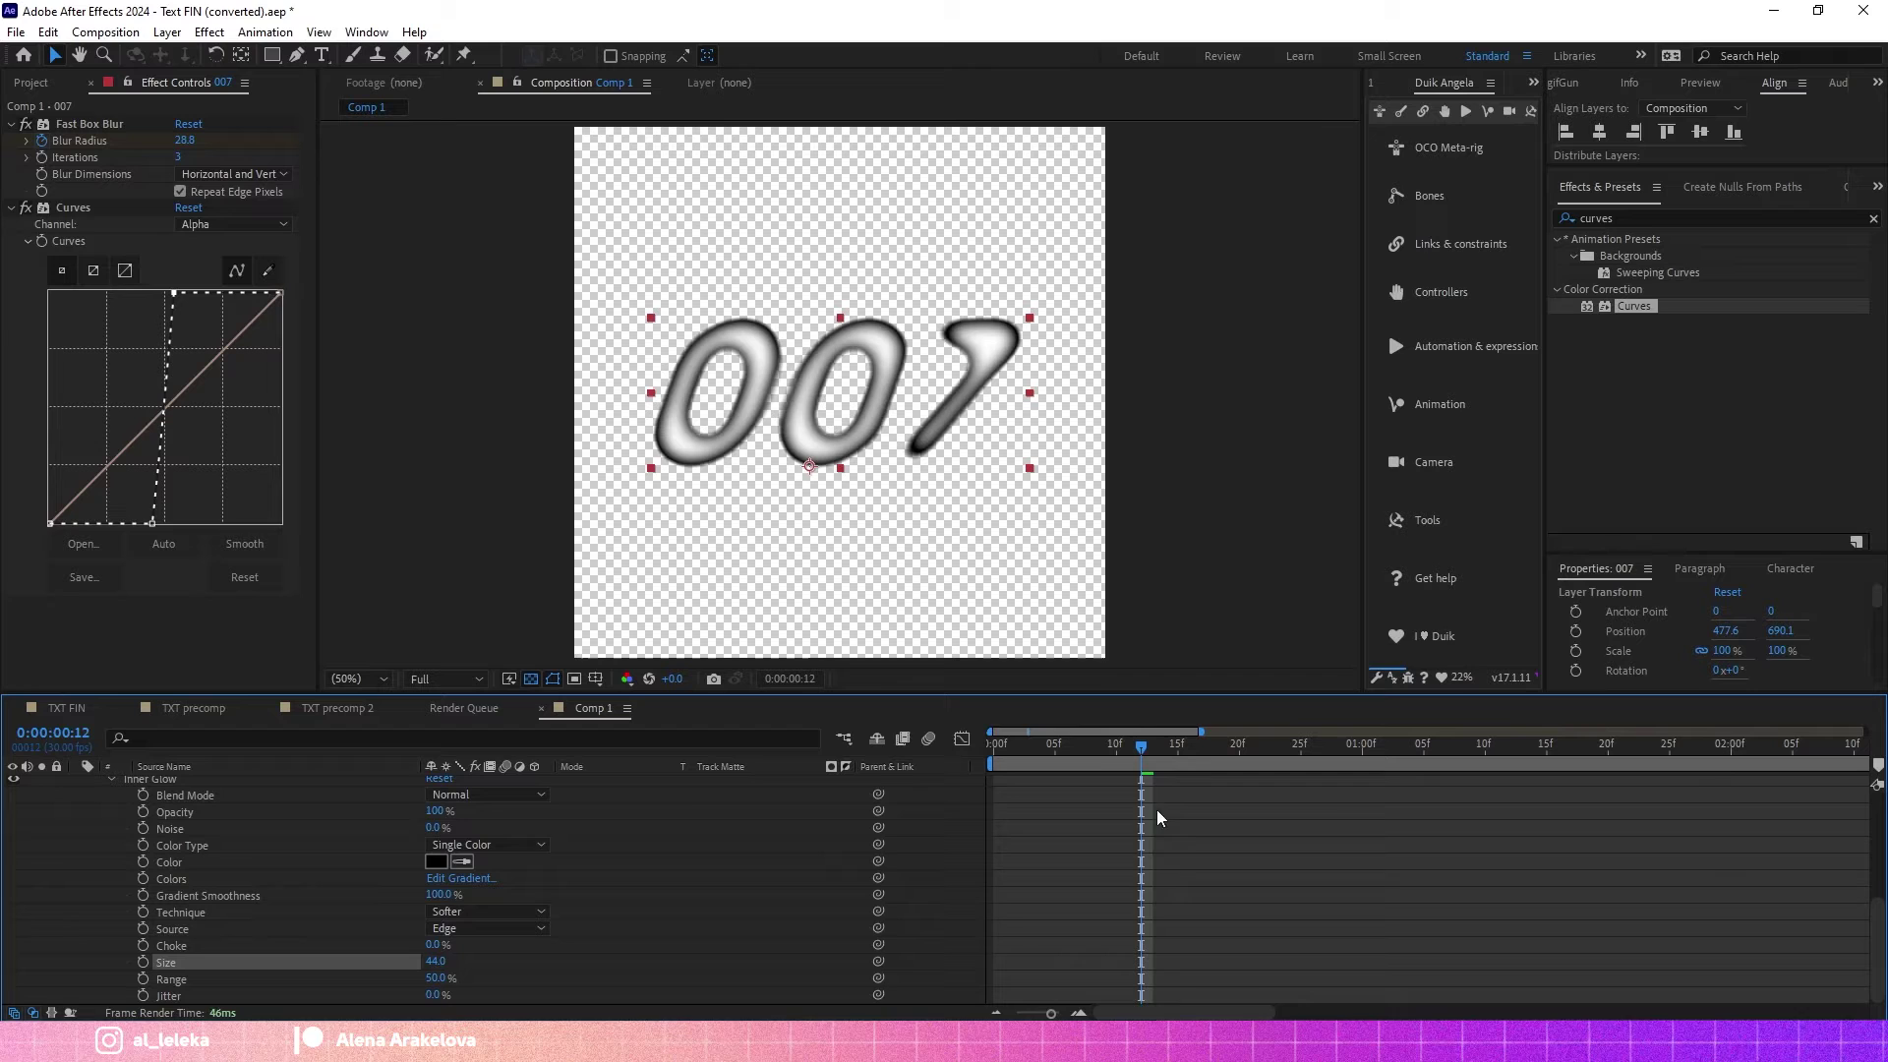
drag(1140, 746, 723, 733)
Raise the starting Blur Radius to 69, preview the blur sharpening, and show the Project panel.
scroll(590, 885, up, 5)
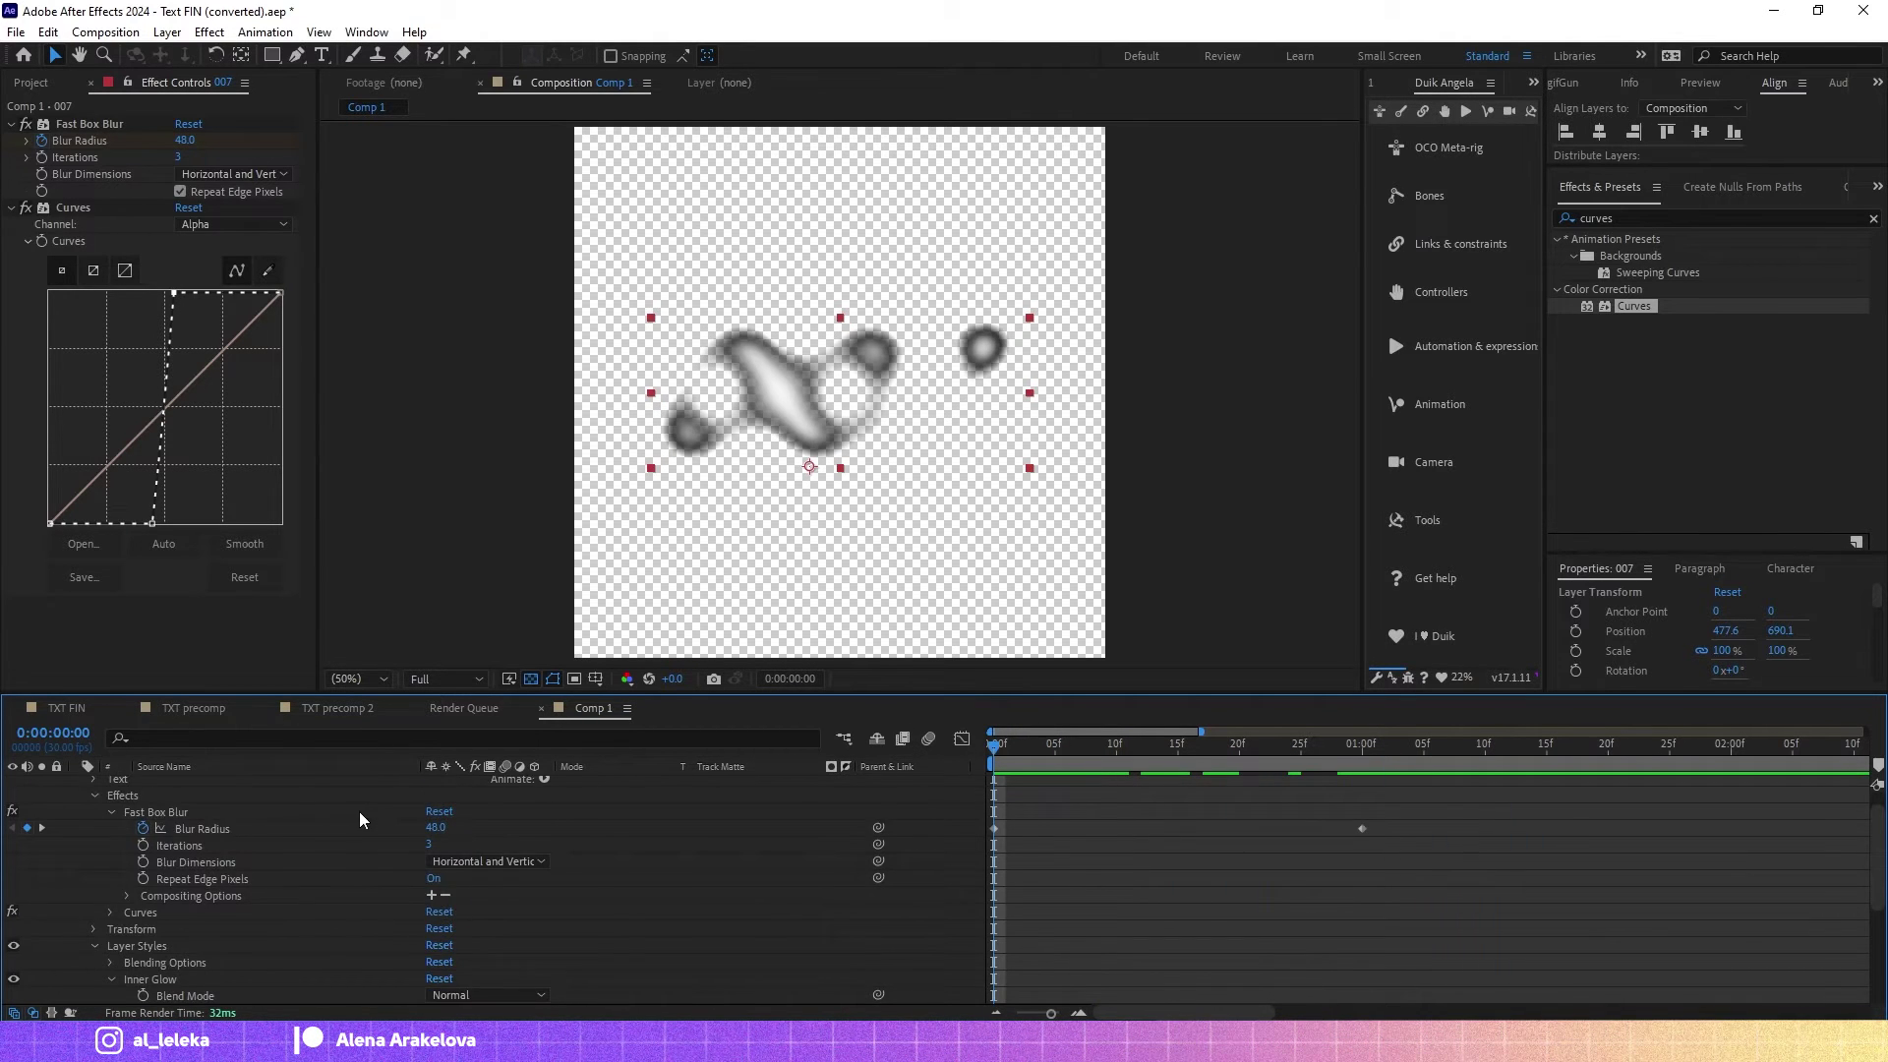
drag(432, 851, 468, 855)
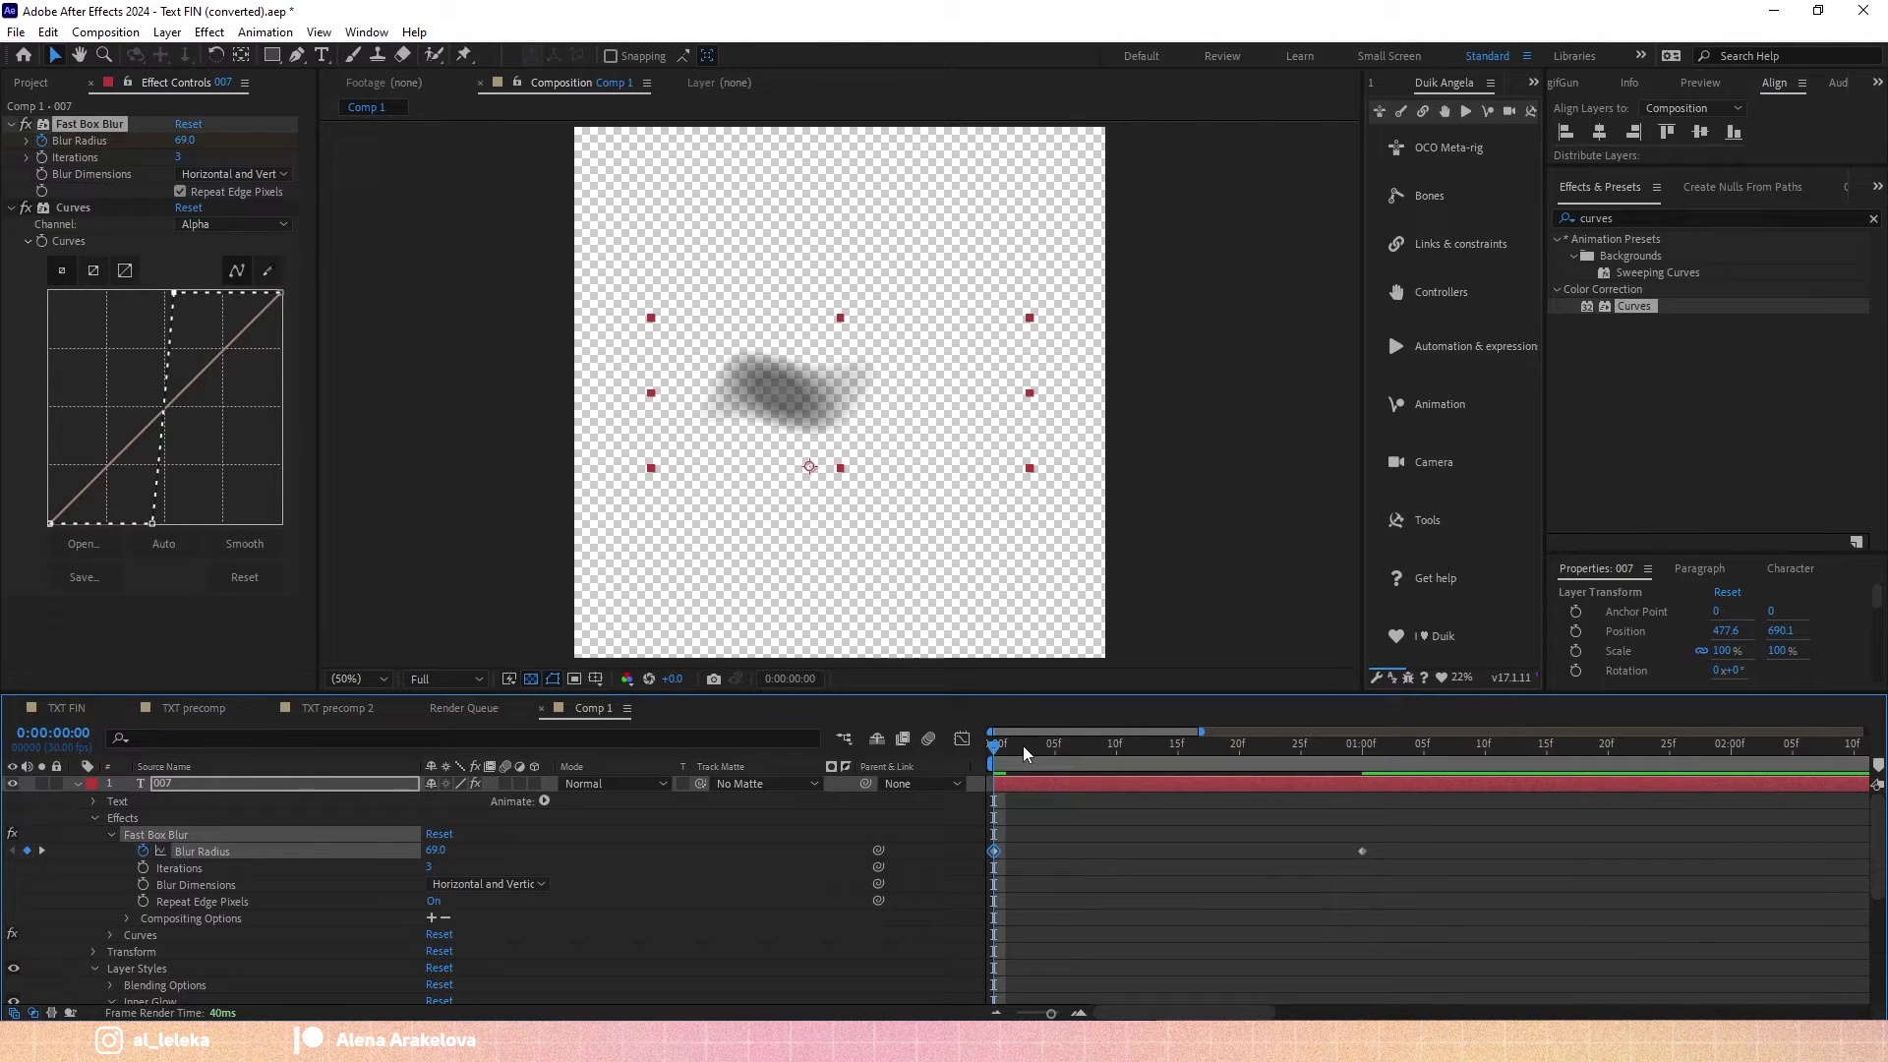
drag(1025, 754, 1379, 783)
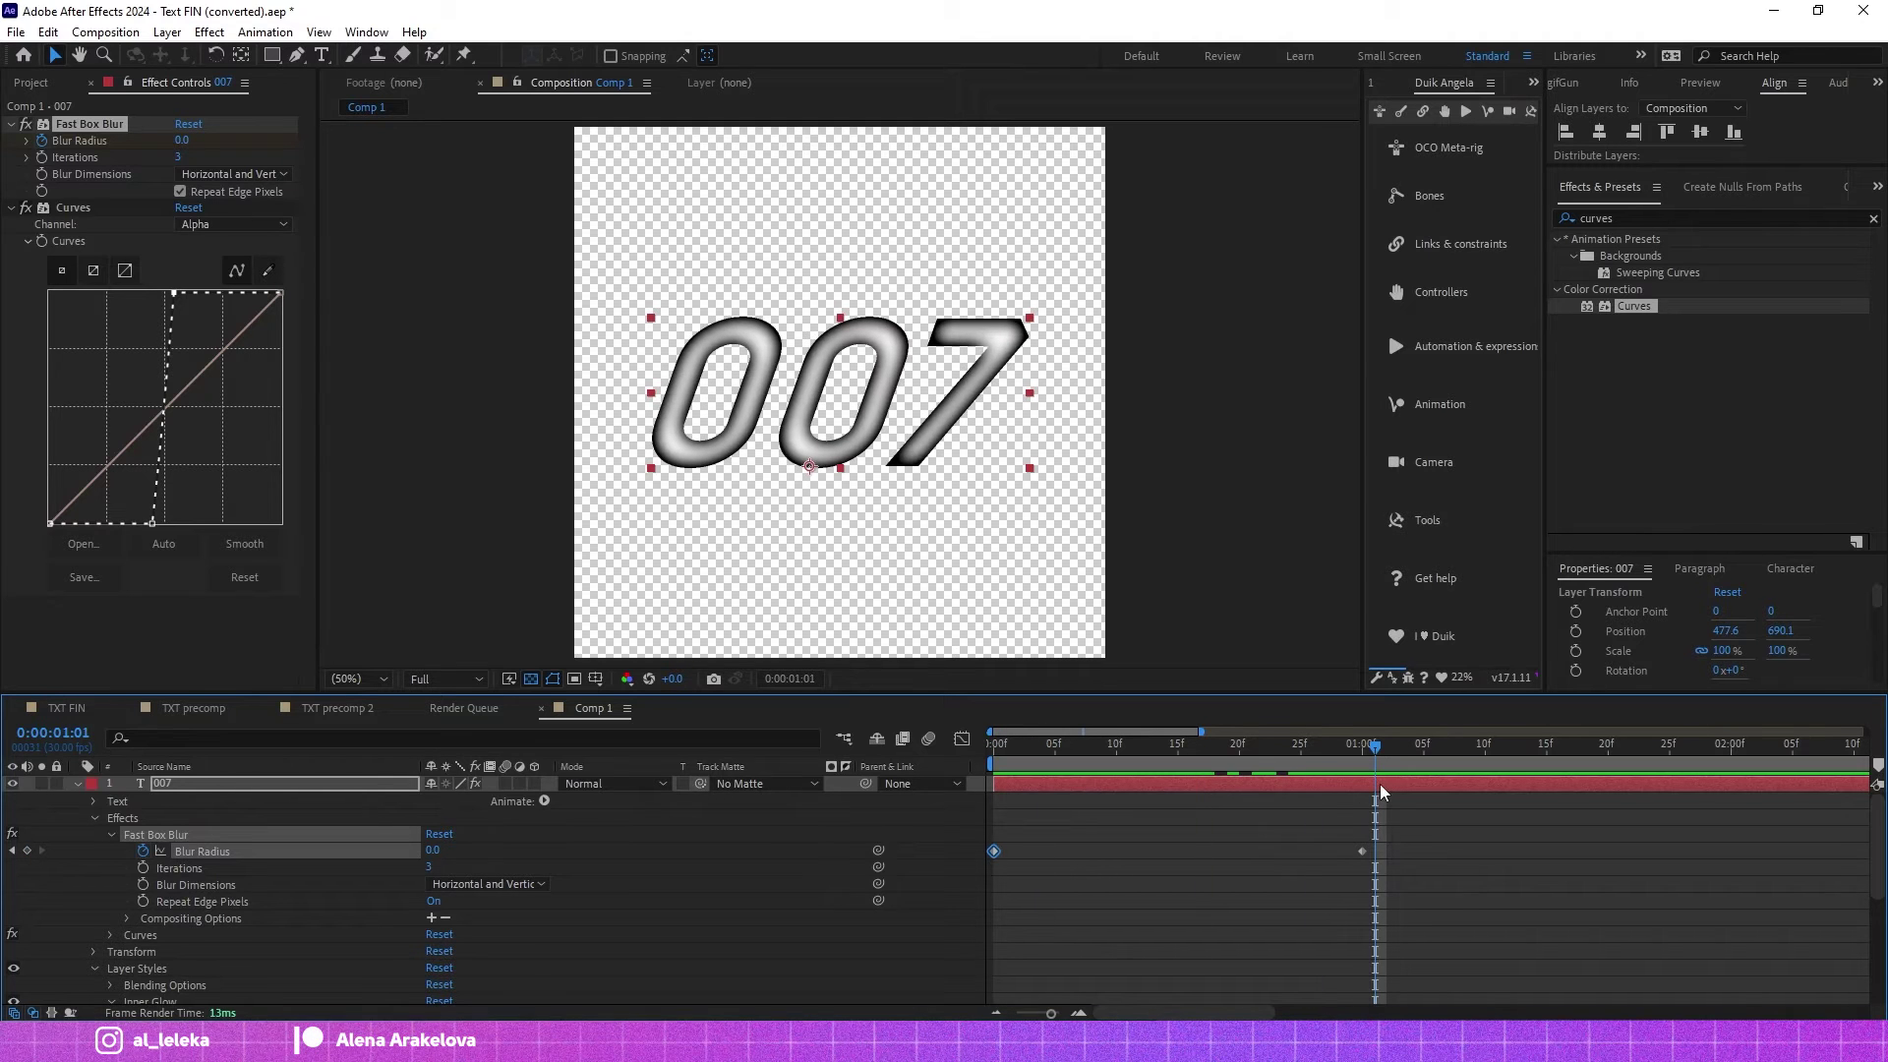
click(39, 84)
Nest Comp 1 in a new Comp 2 and move the time to 0:00:01:23.
right_click(598, 712)
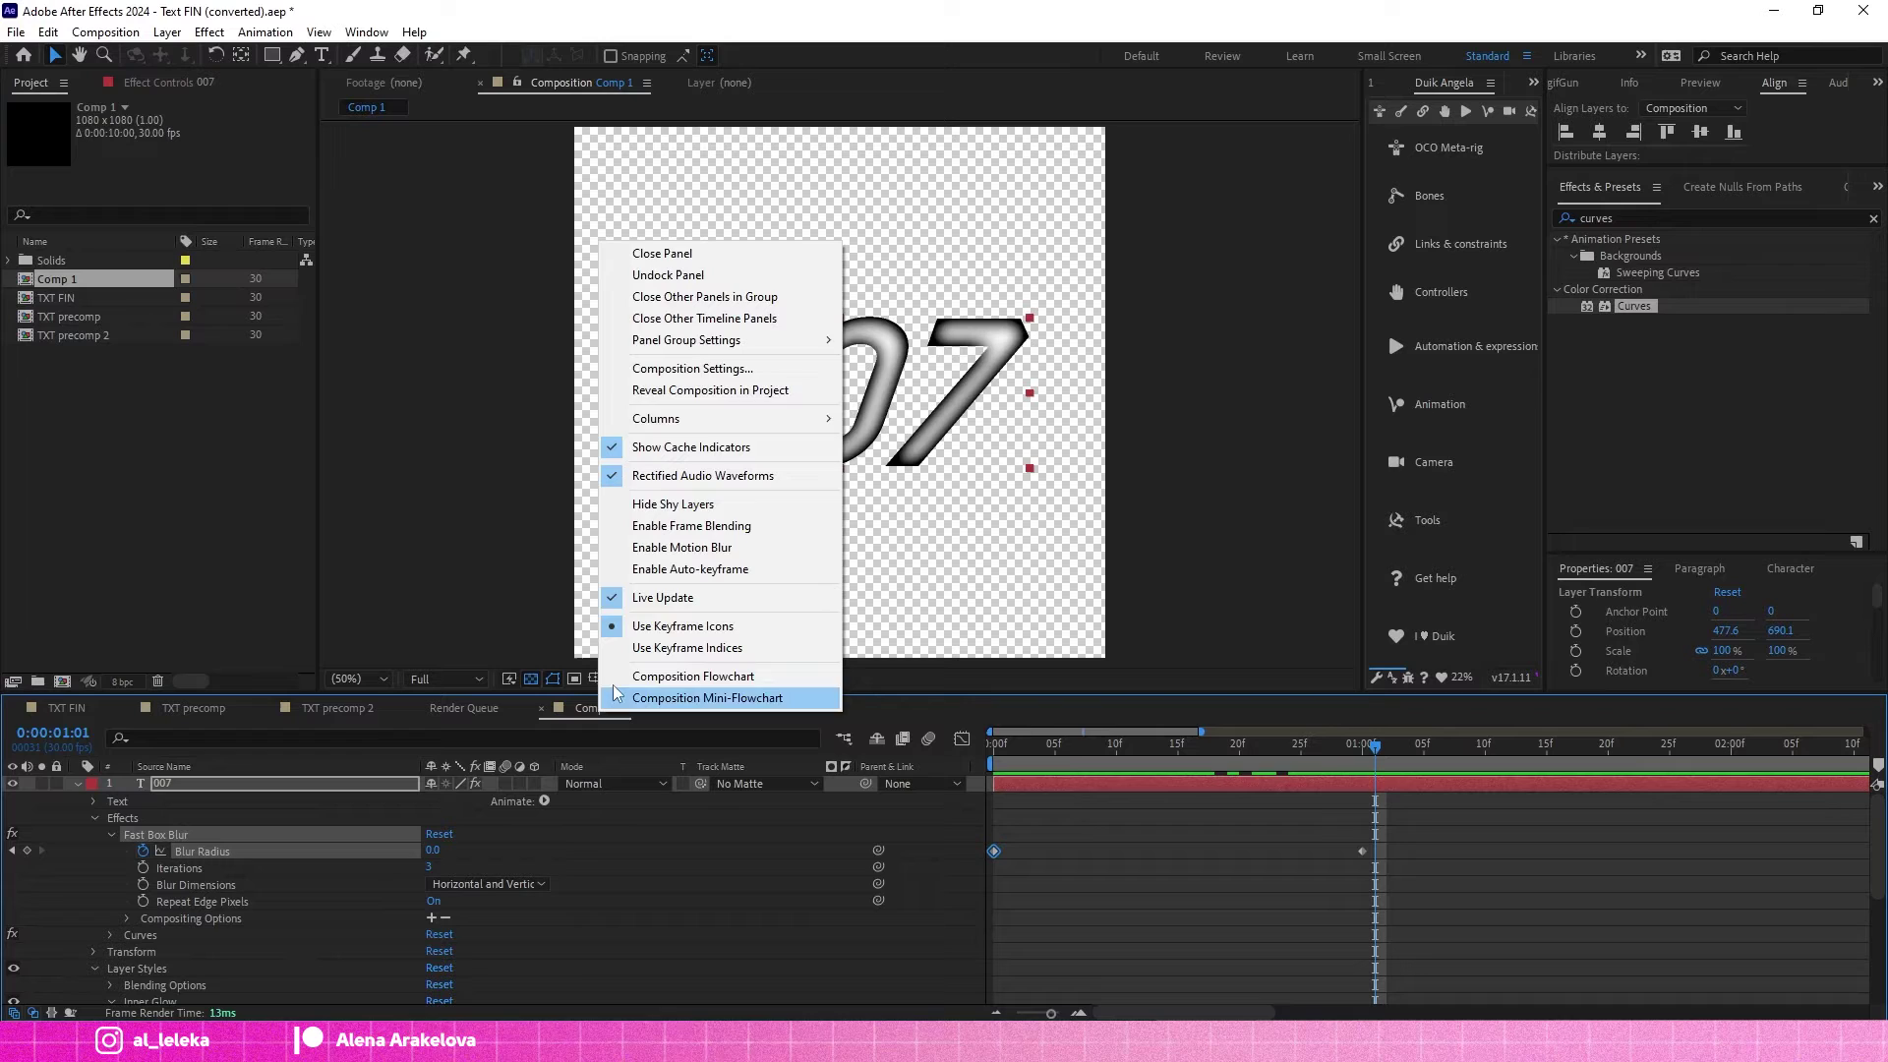
click(689, 383)
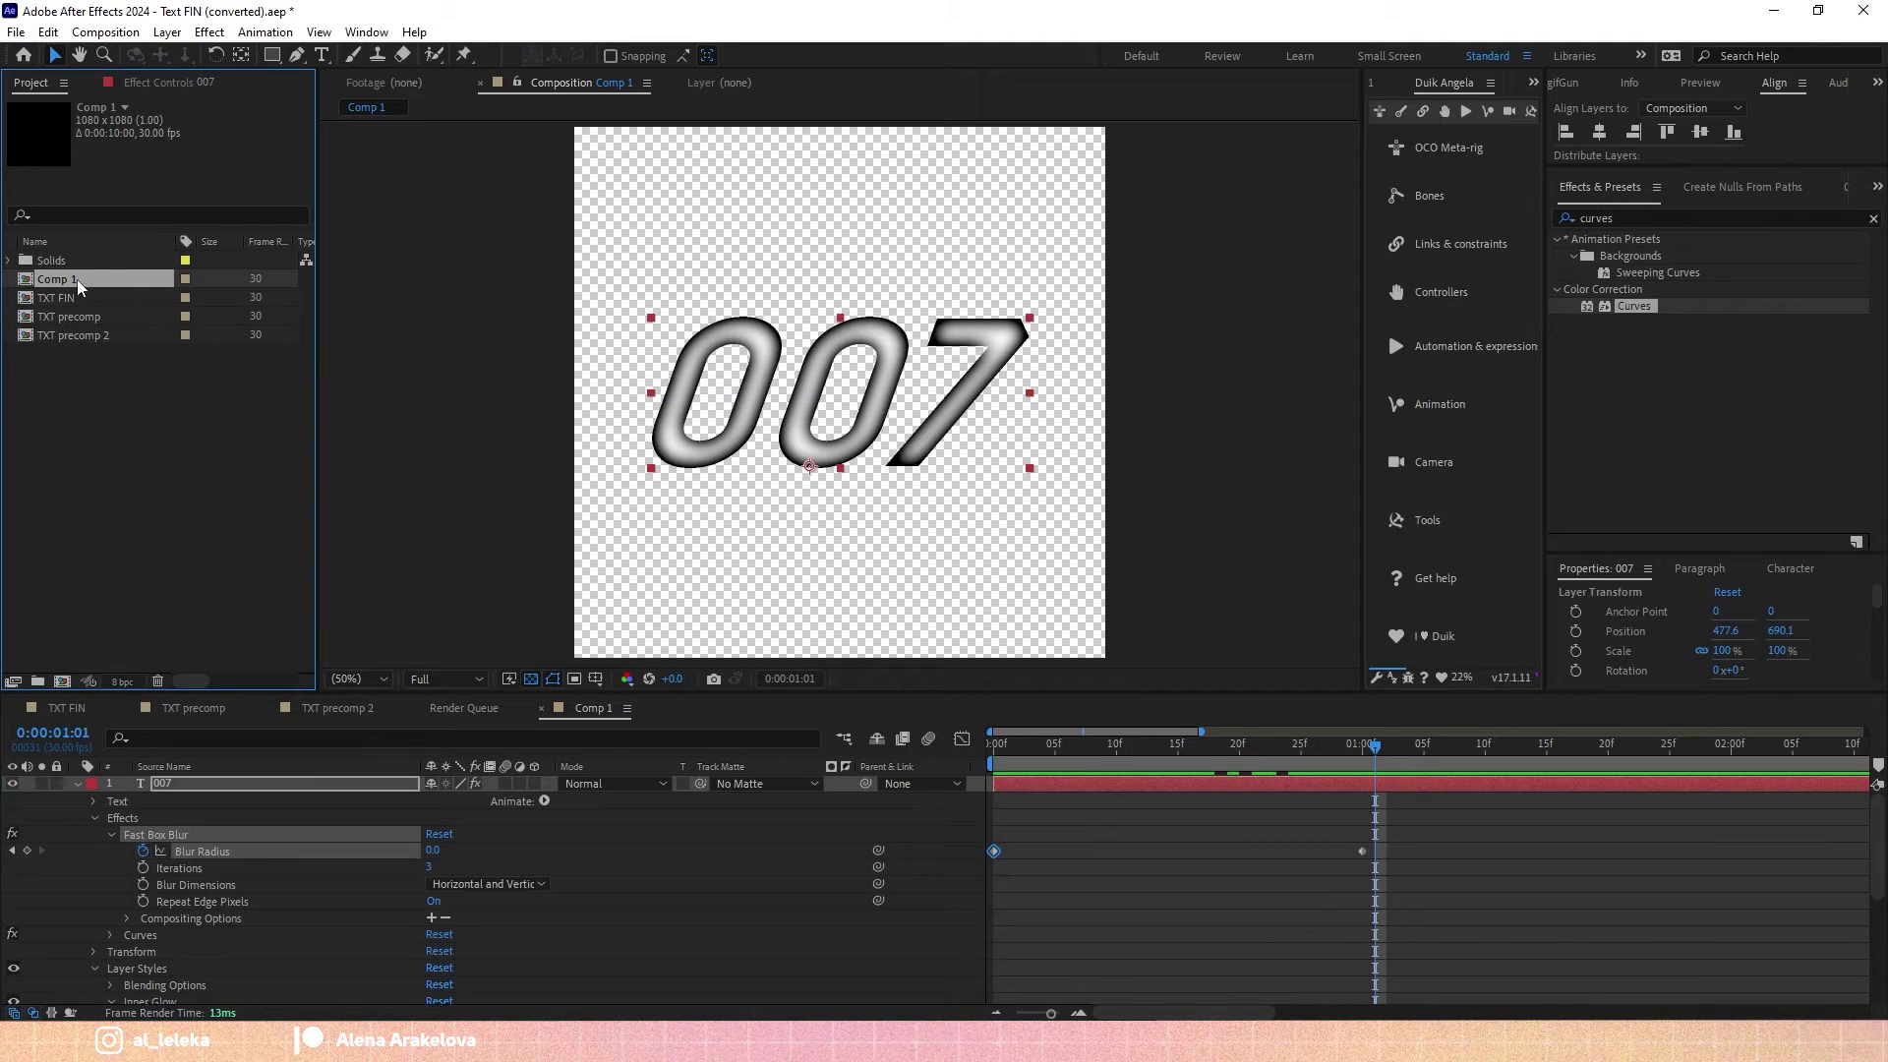
drag(67, 685, 67, 685)
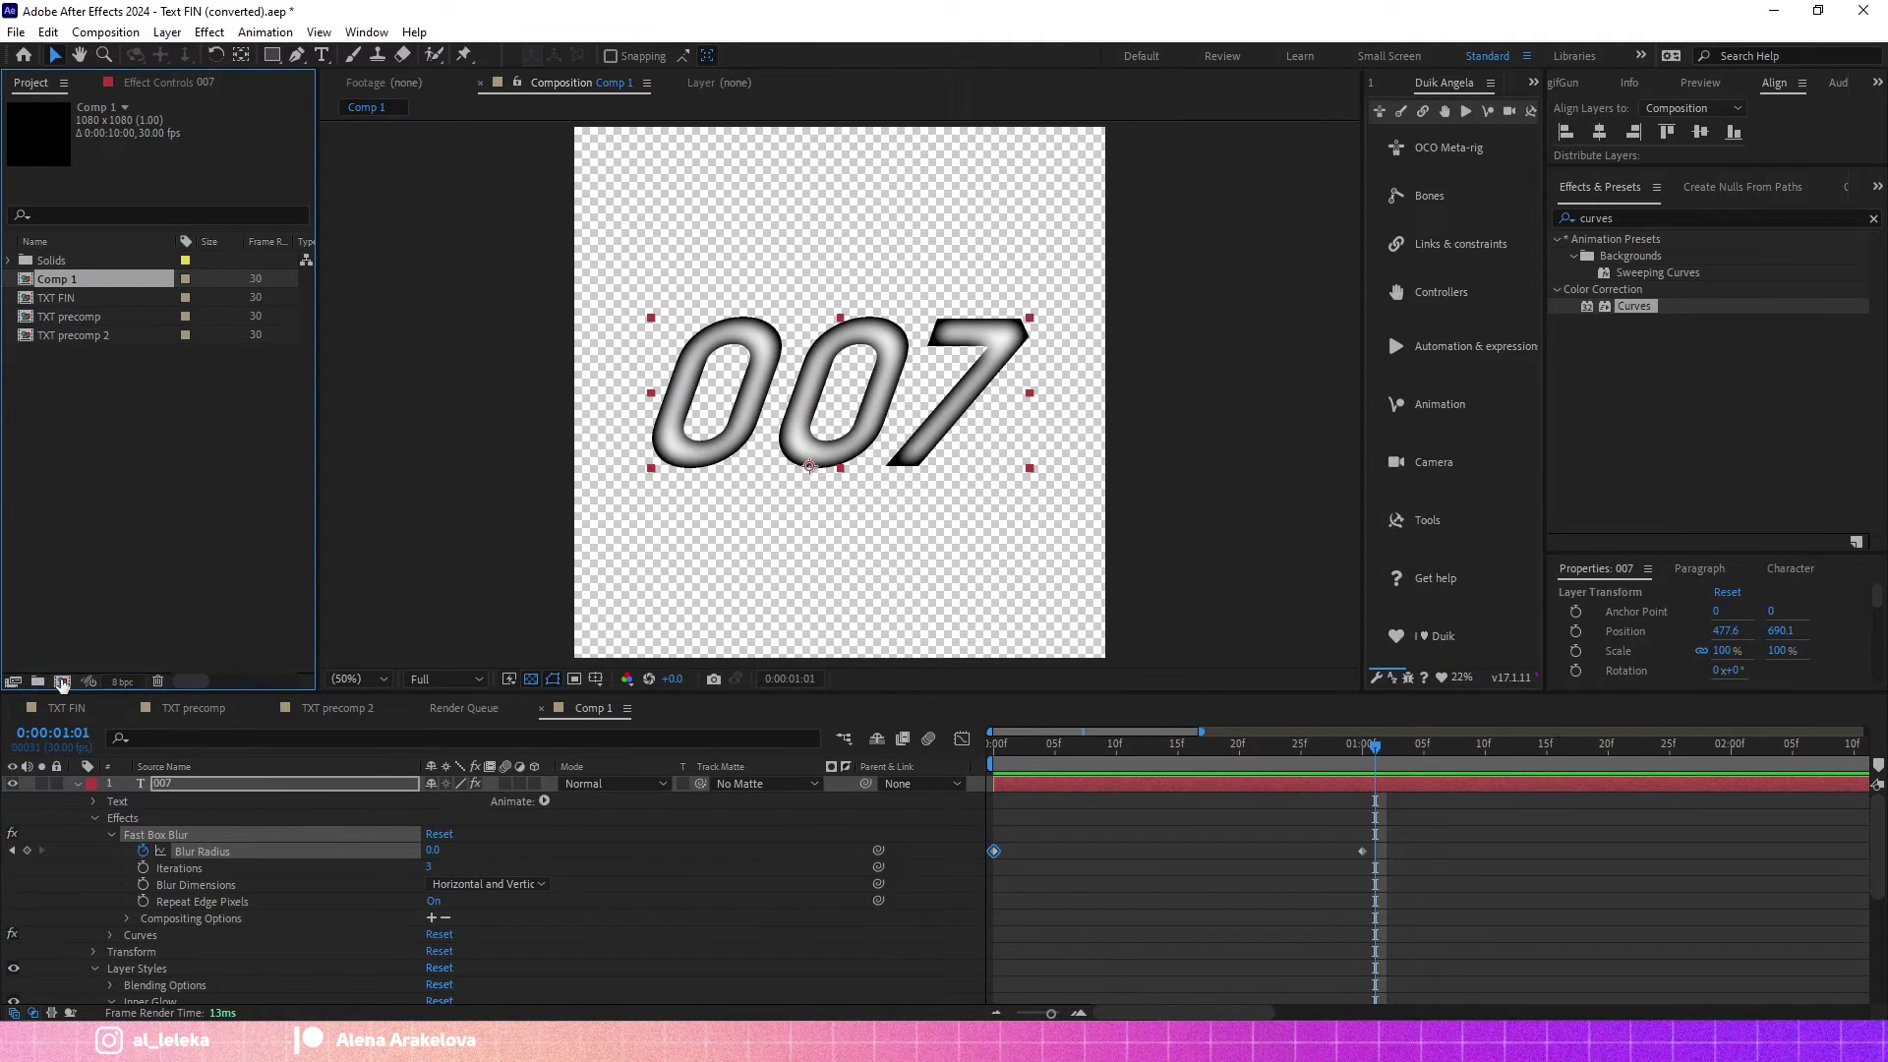
click(1045, 747)
drag(1064, 753, 1147, 757)
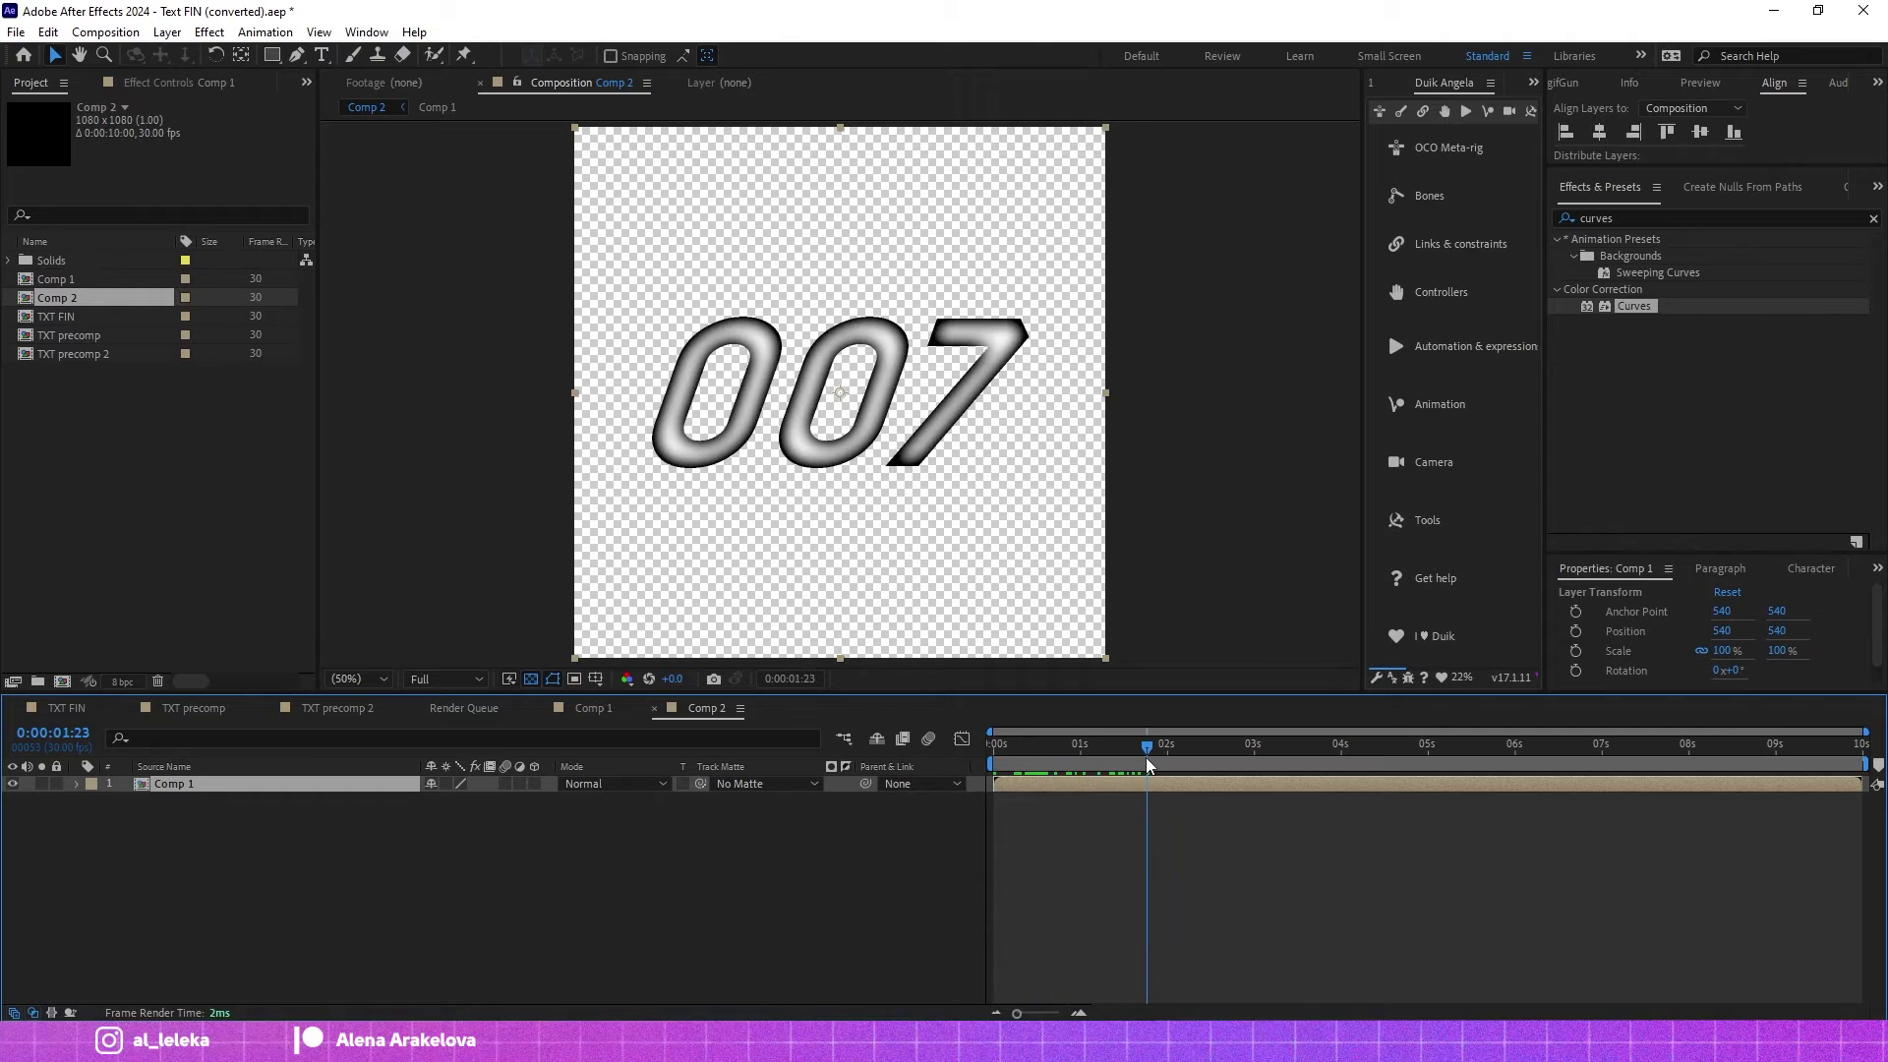
Create a 1080×1080 dark blue solid layer with colour #000036.
right_click(456, 894)
mouse_move(578, 667)
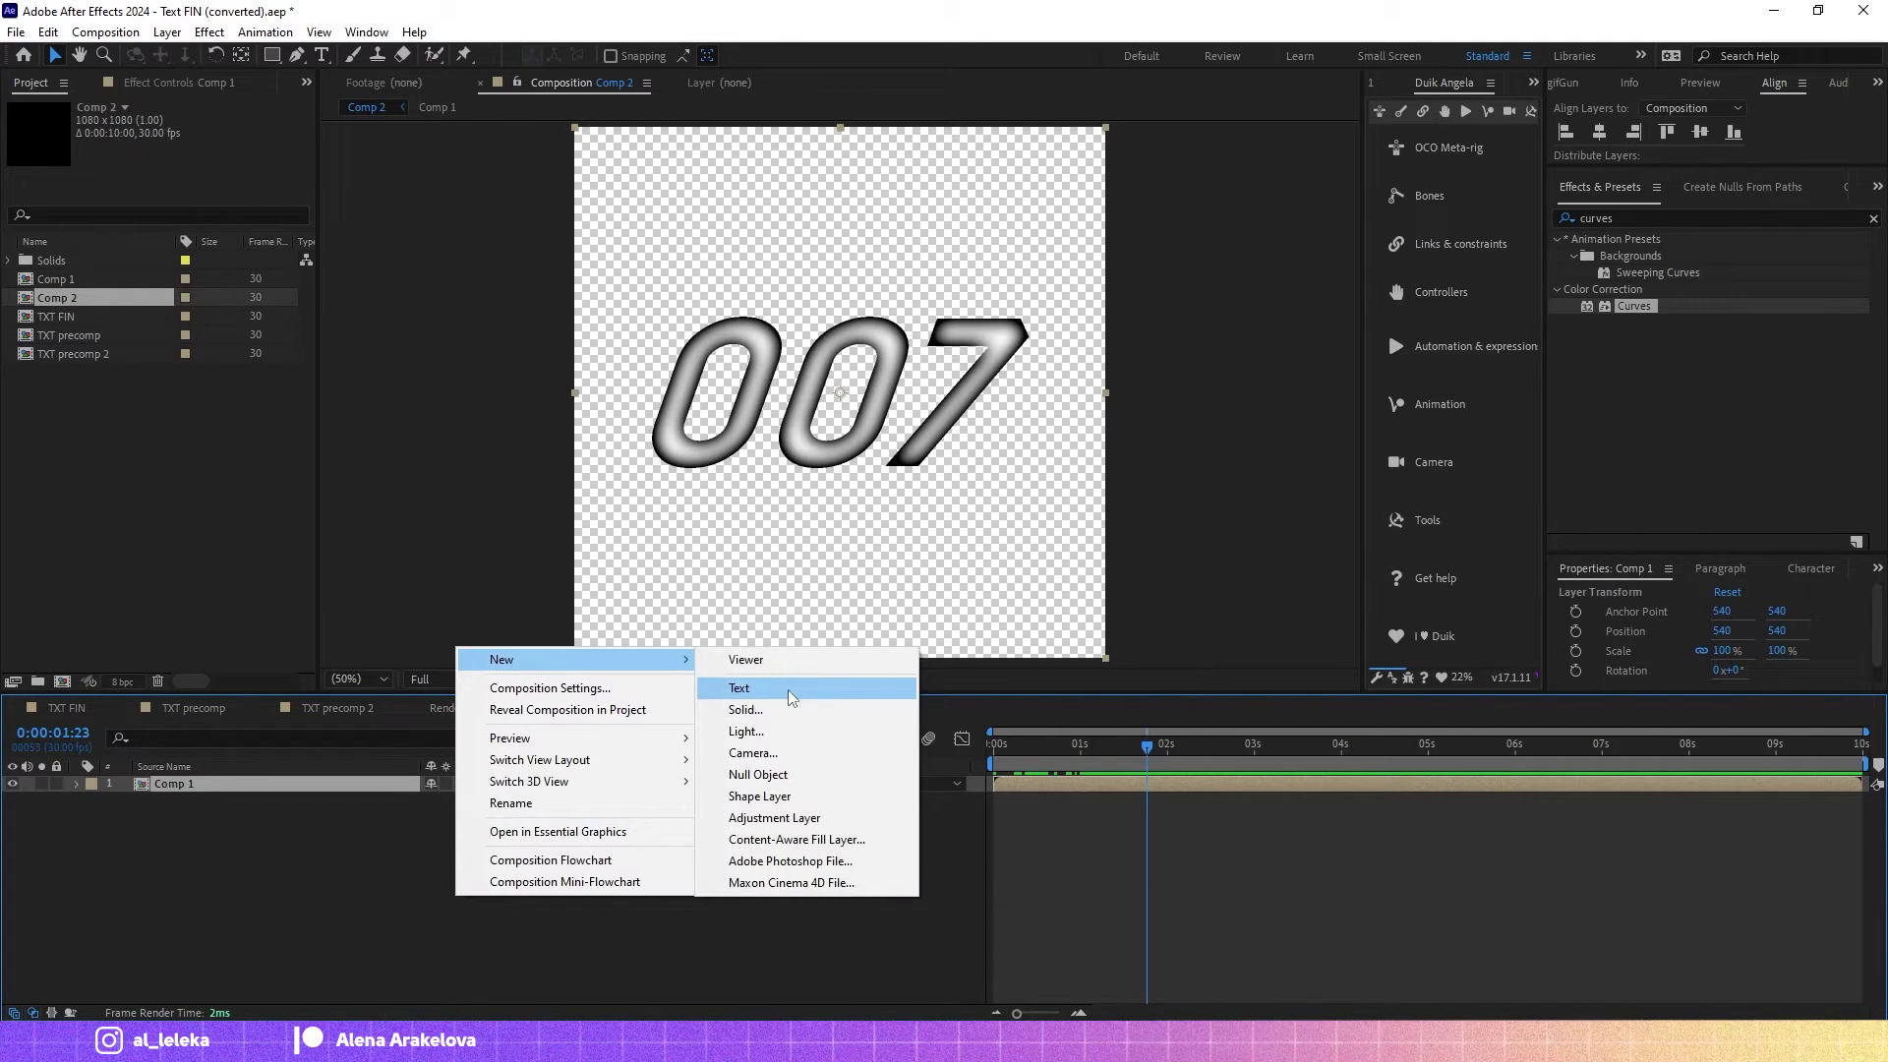
click(757, 708)
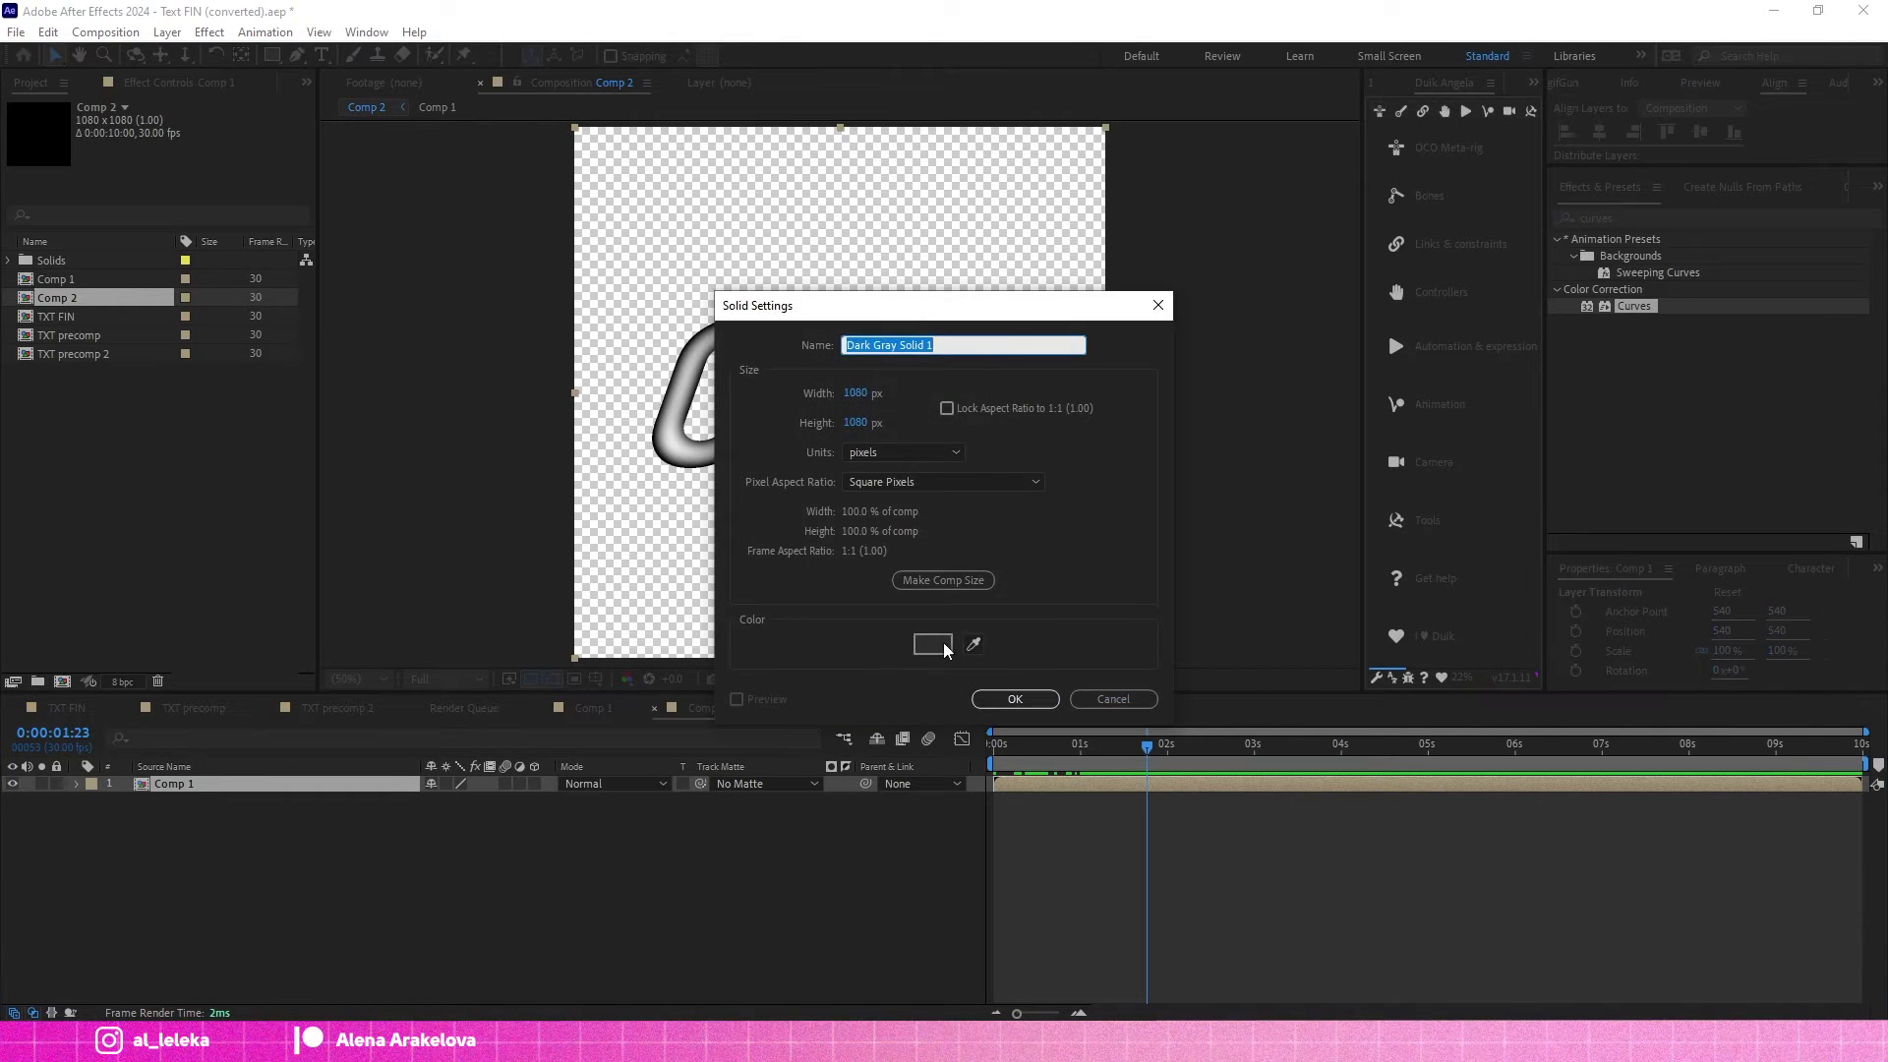
click(934, 644)
mouse_move(1472, 549)
mouse_down()
mouse_move(1627, 472)
mouse_move(1643, 515)
mouse_up()
click(1648, 402)
drag(1733, 286, 1106, 356)
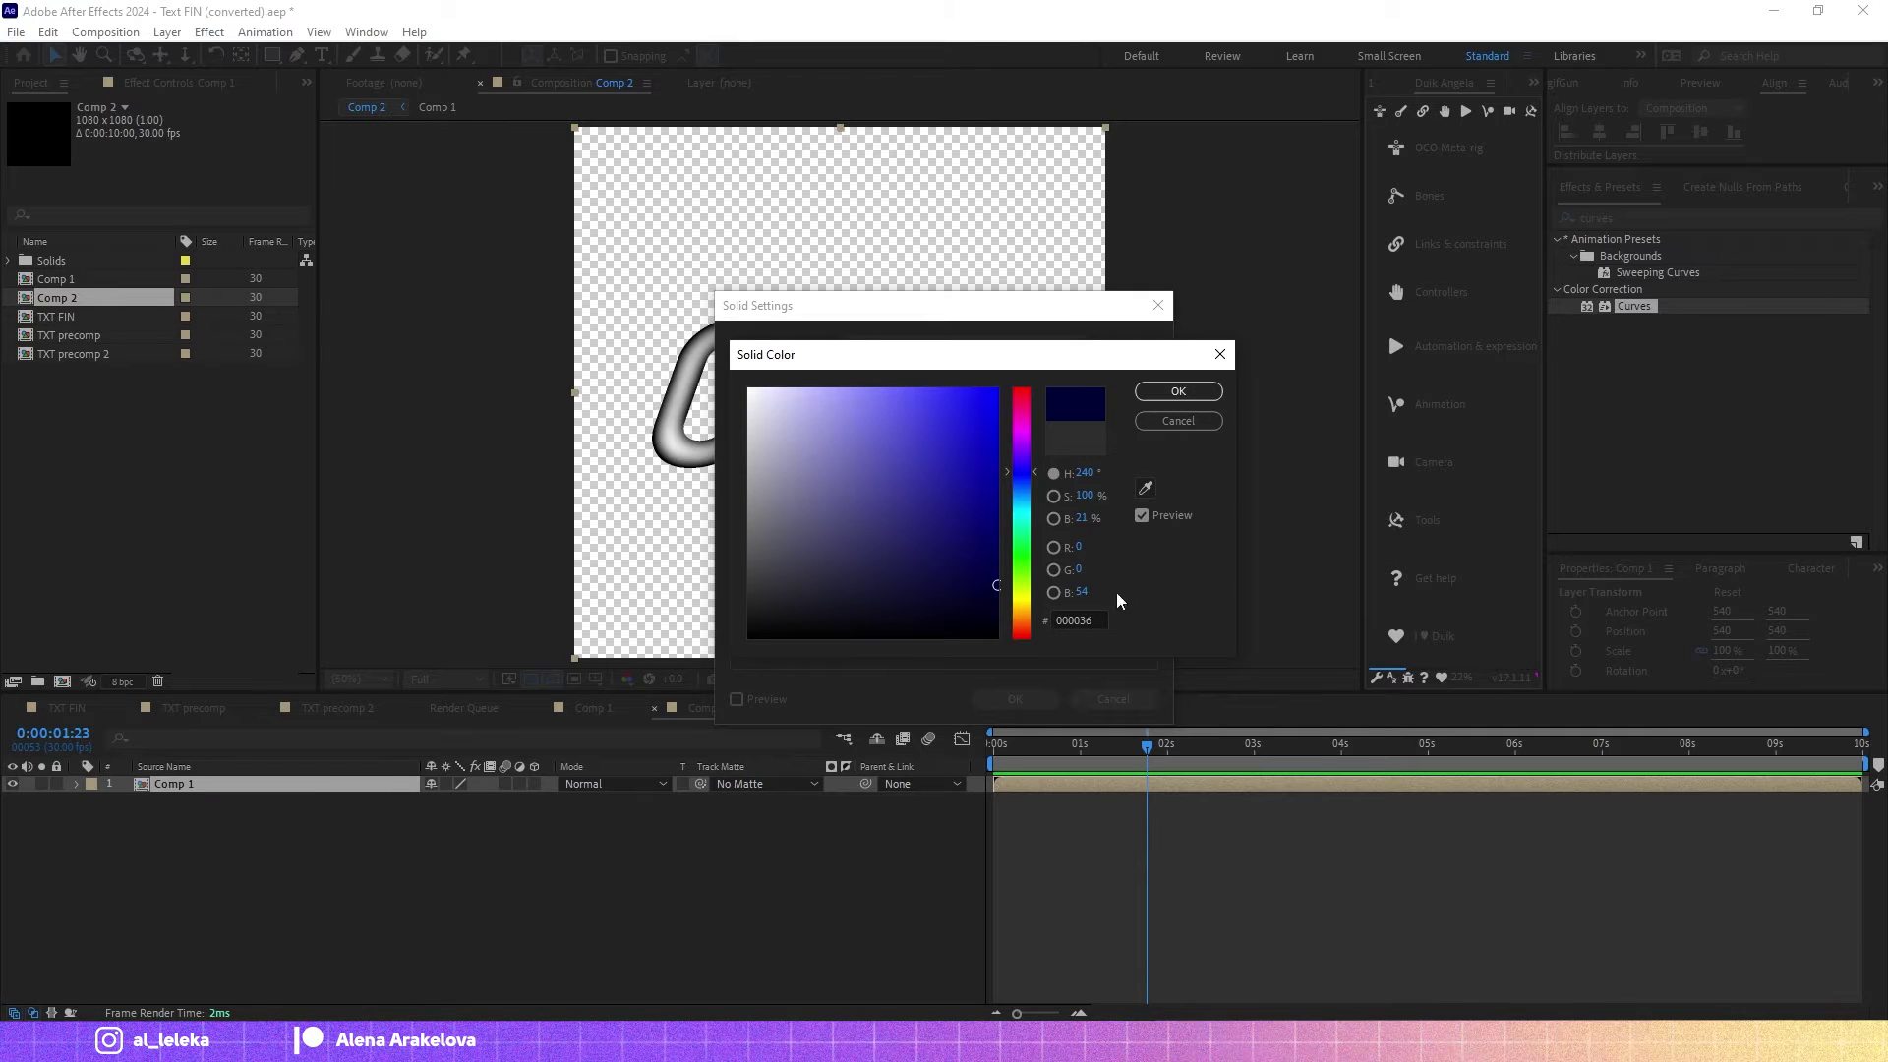
click(1160, 392)
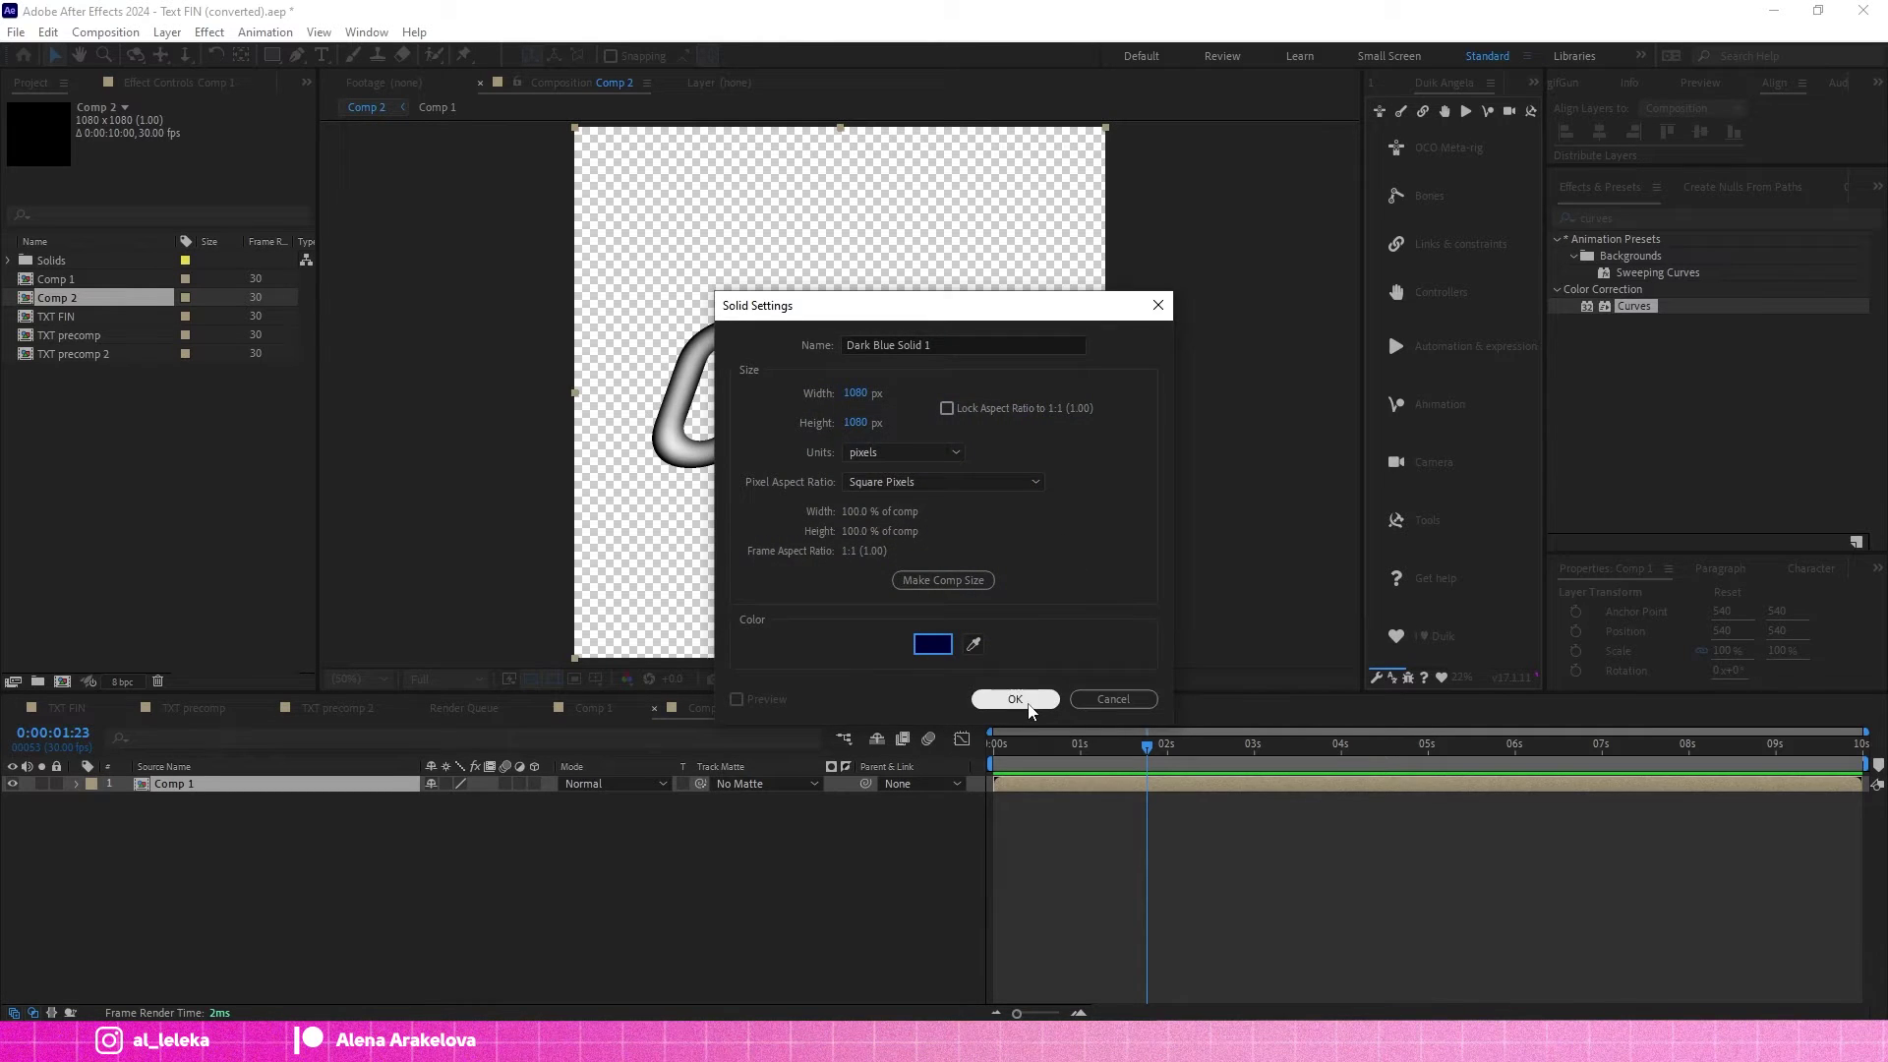
click(1015, 699)
Move the solid beneath Comp 1, lock it, and select the Comp 1 layer.
drag(222, 793, 211, 814)
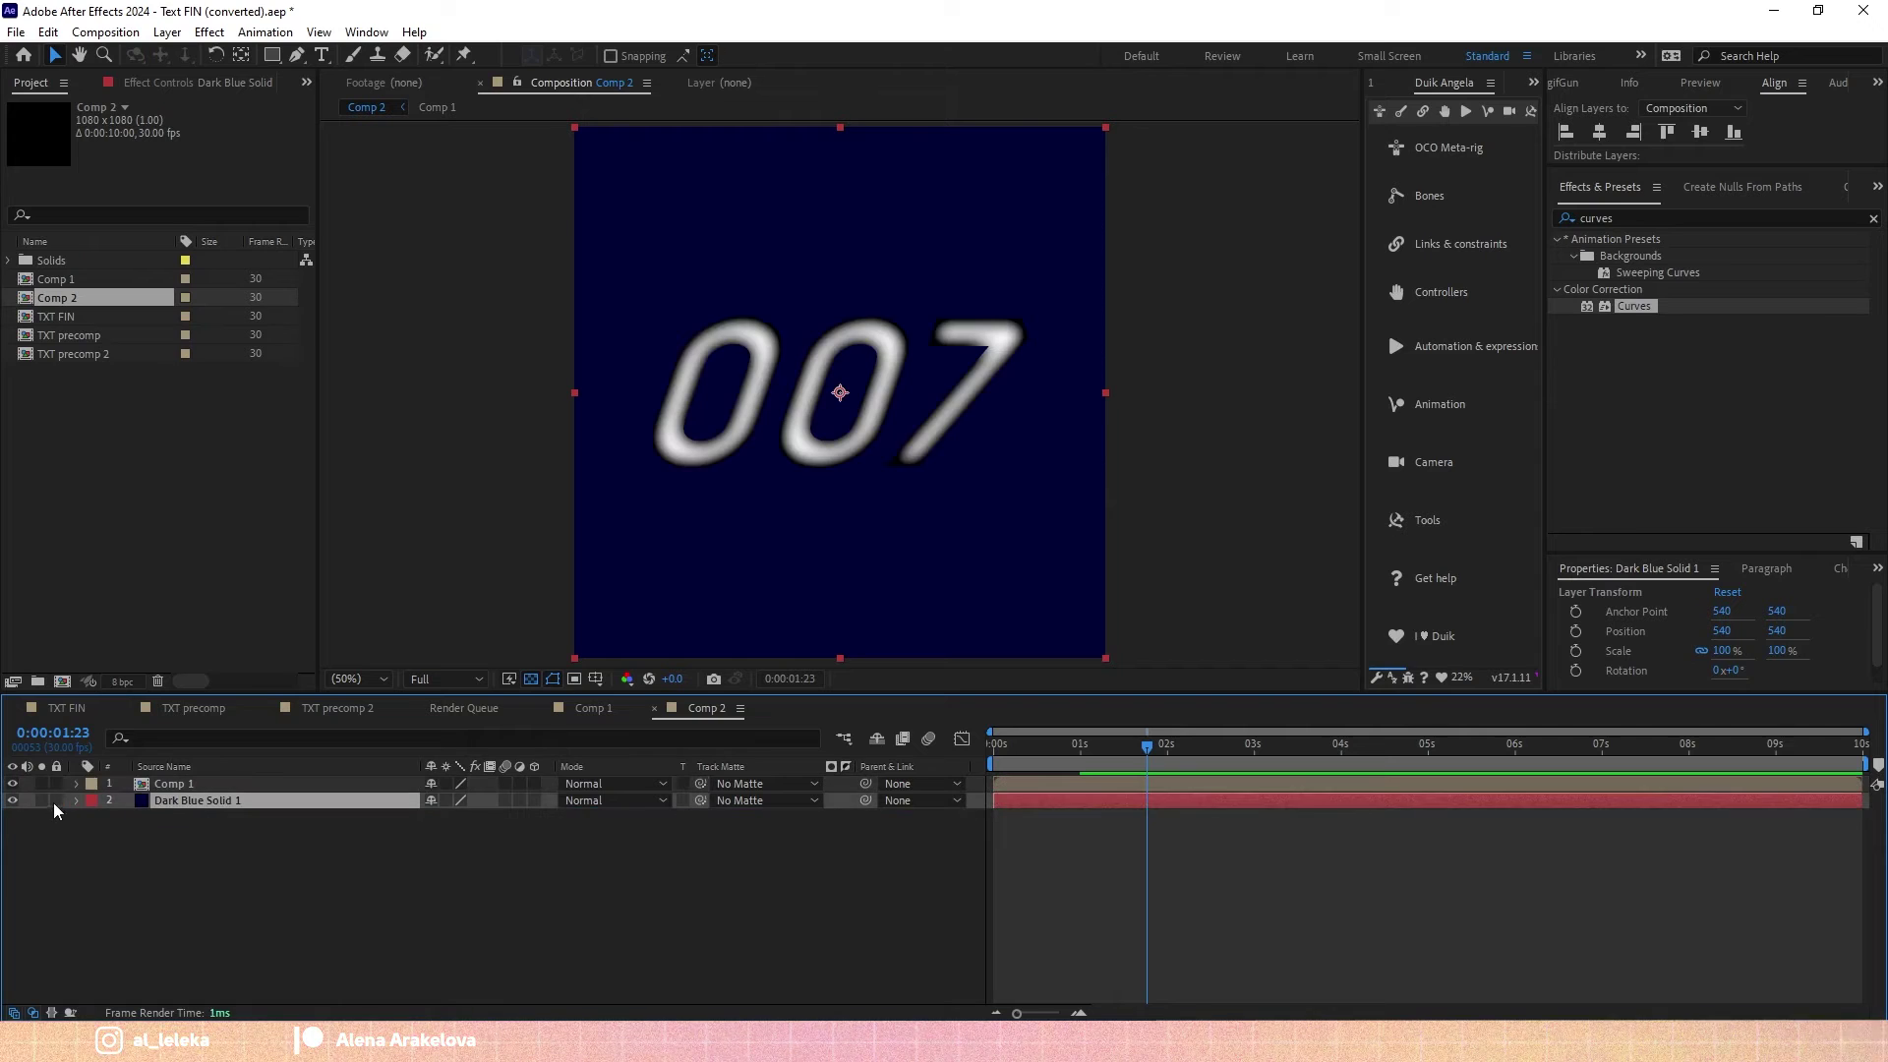
click(56, 801)
click(234, 783)
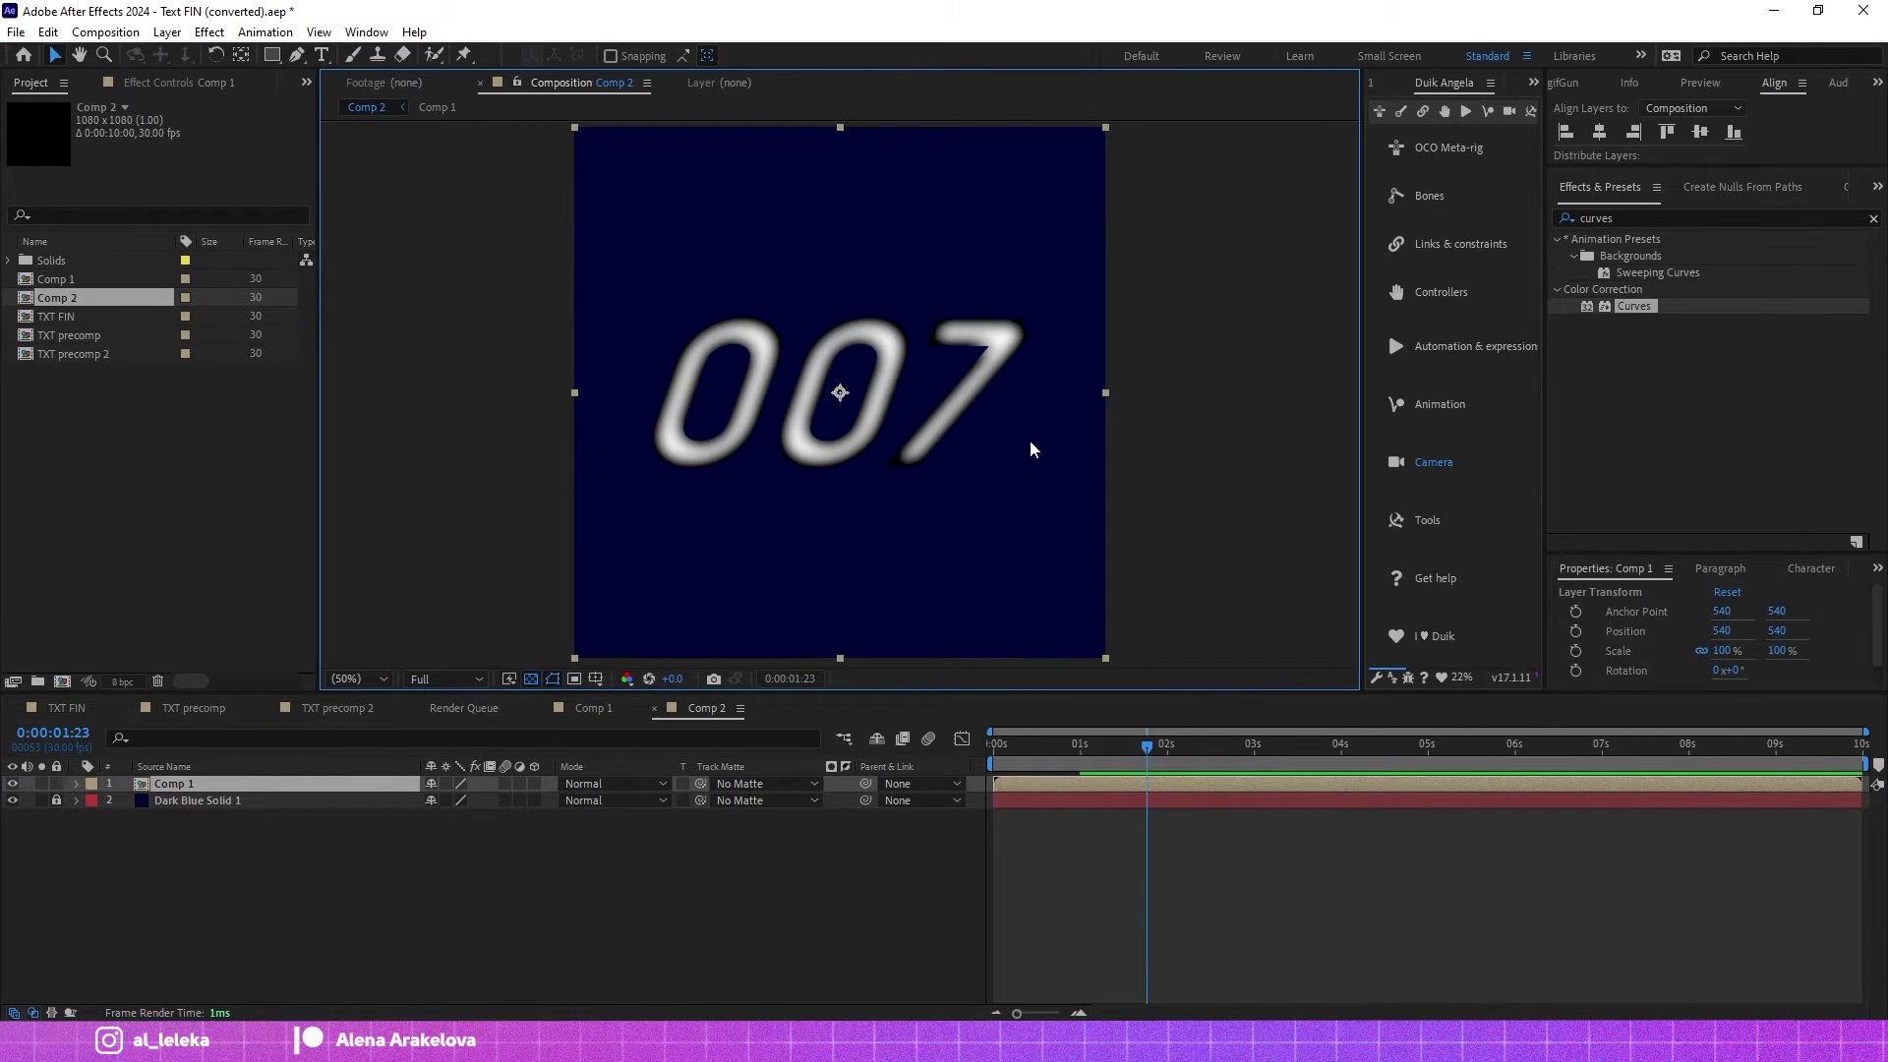
Apply Colorama to the Comp 1 layer, view at 100%, and return to the animation start.
click(1628, 217)
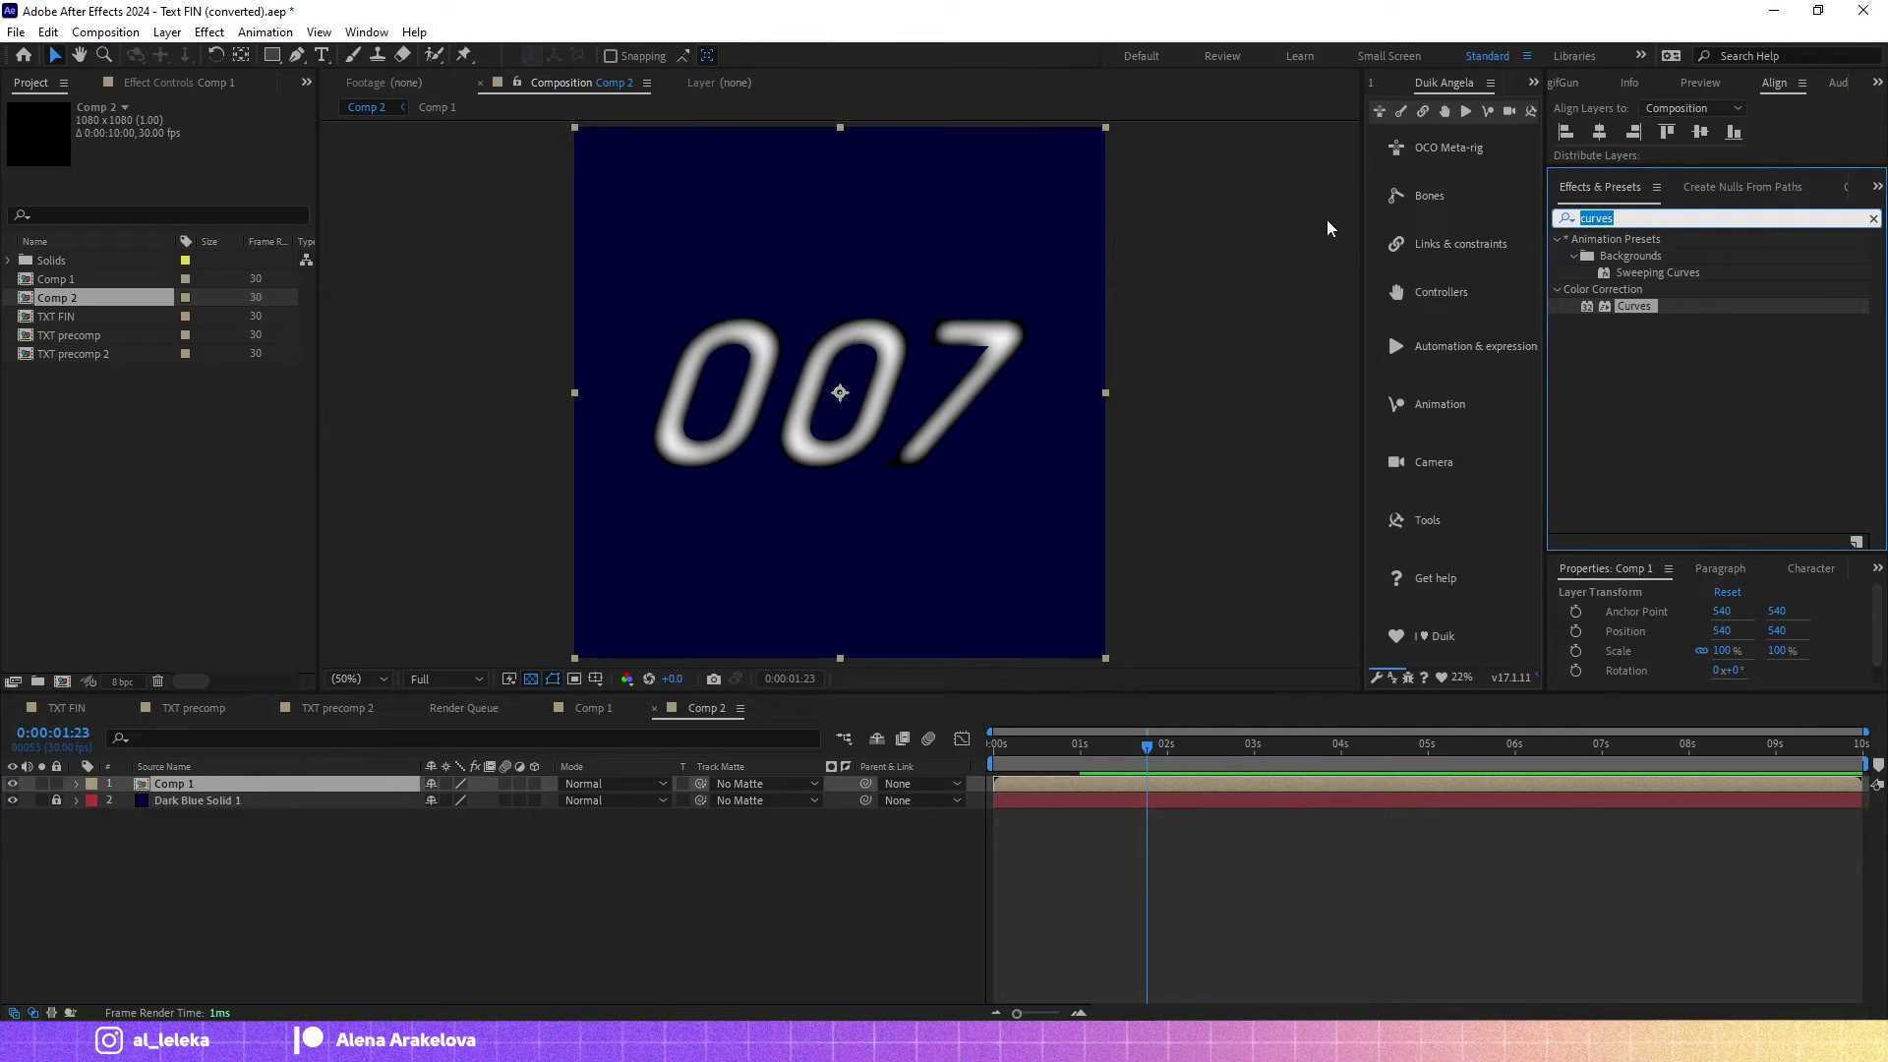
text(colo)
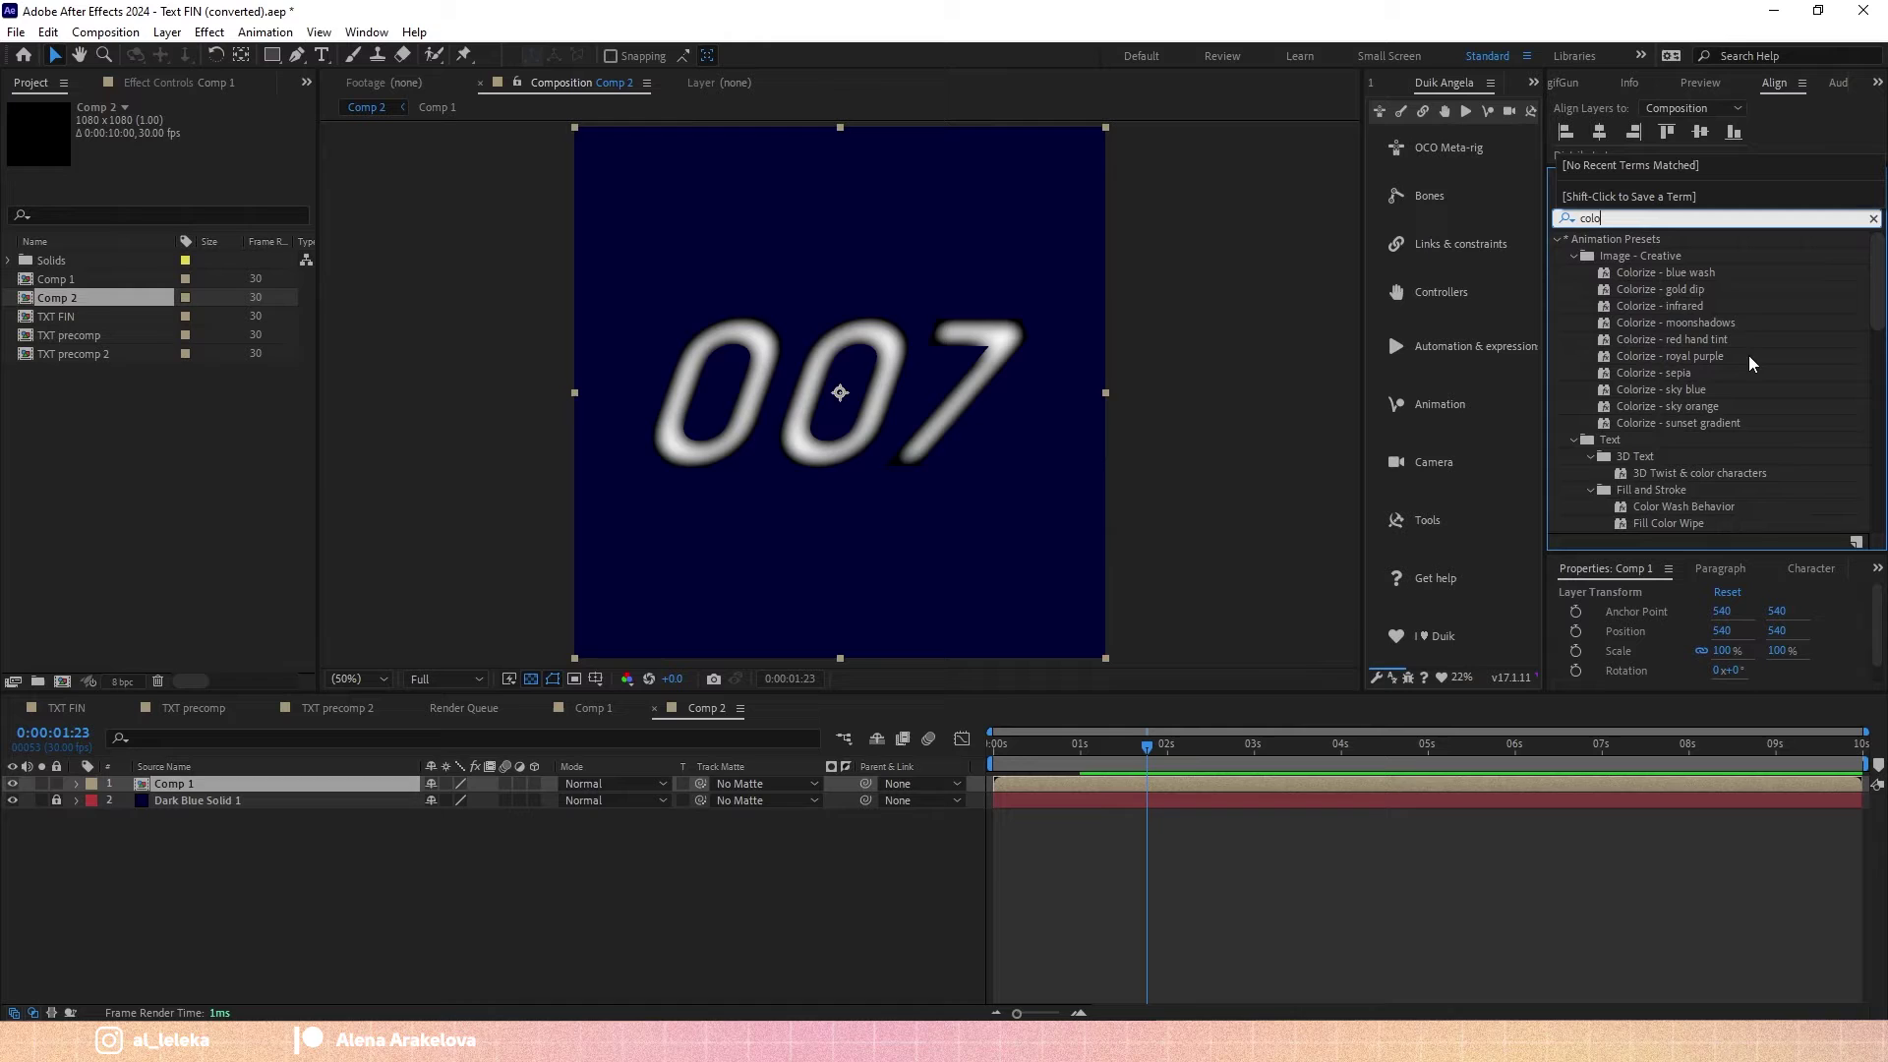
text(ra)
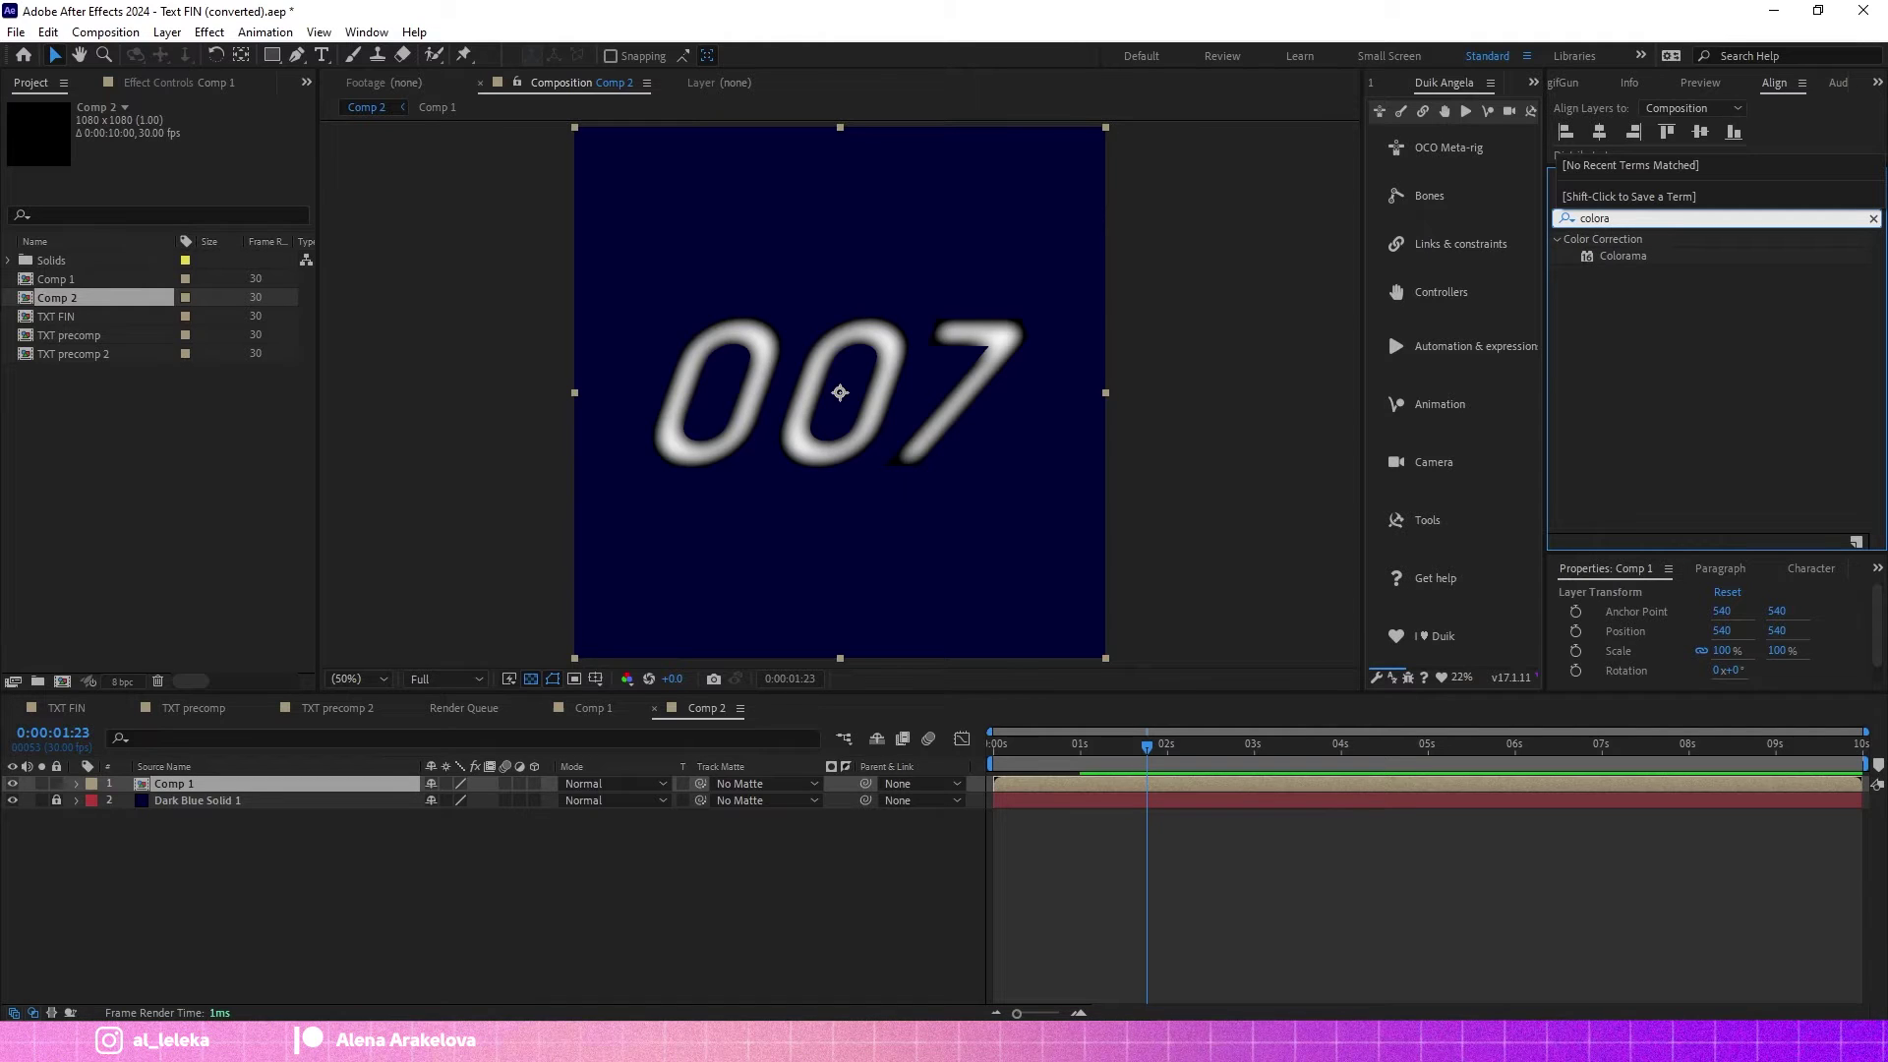
double_click(1621, 255)
key(slash)
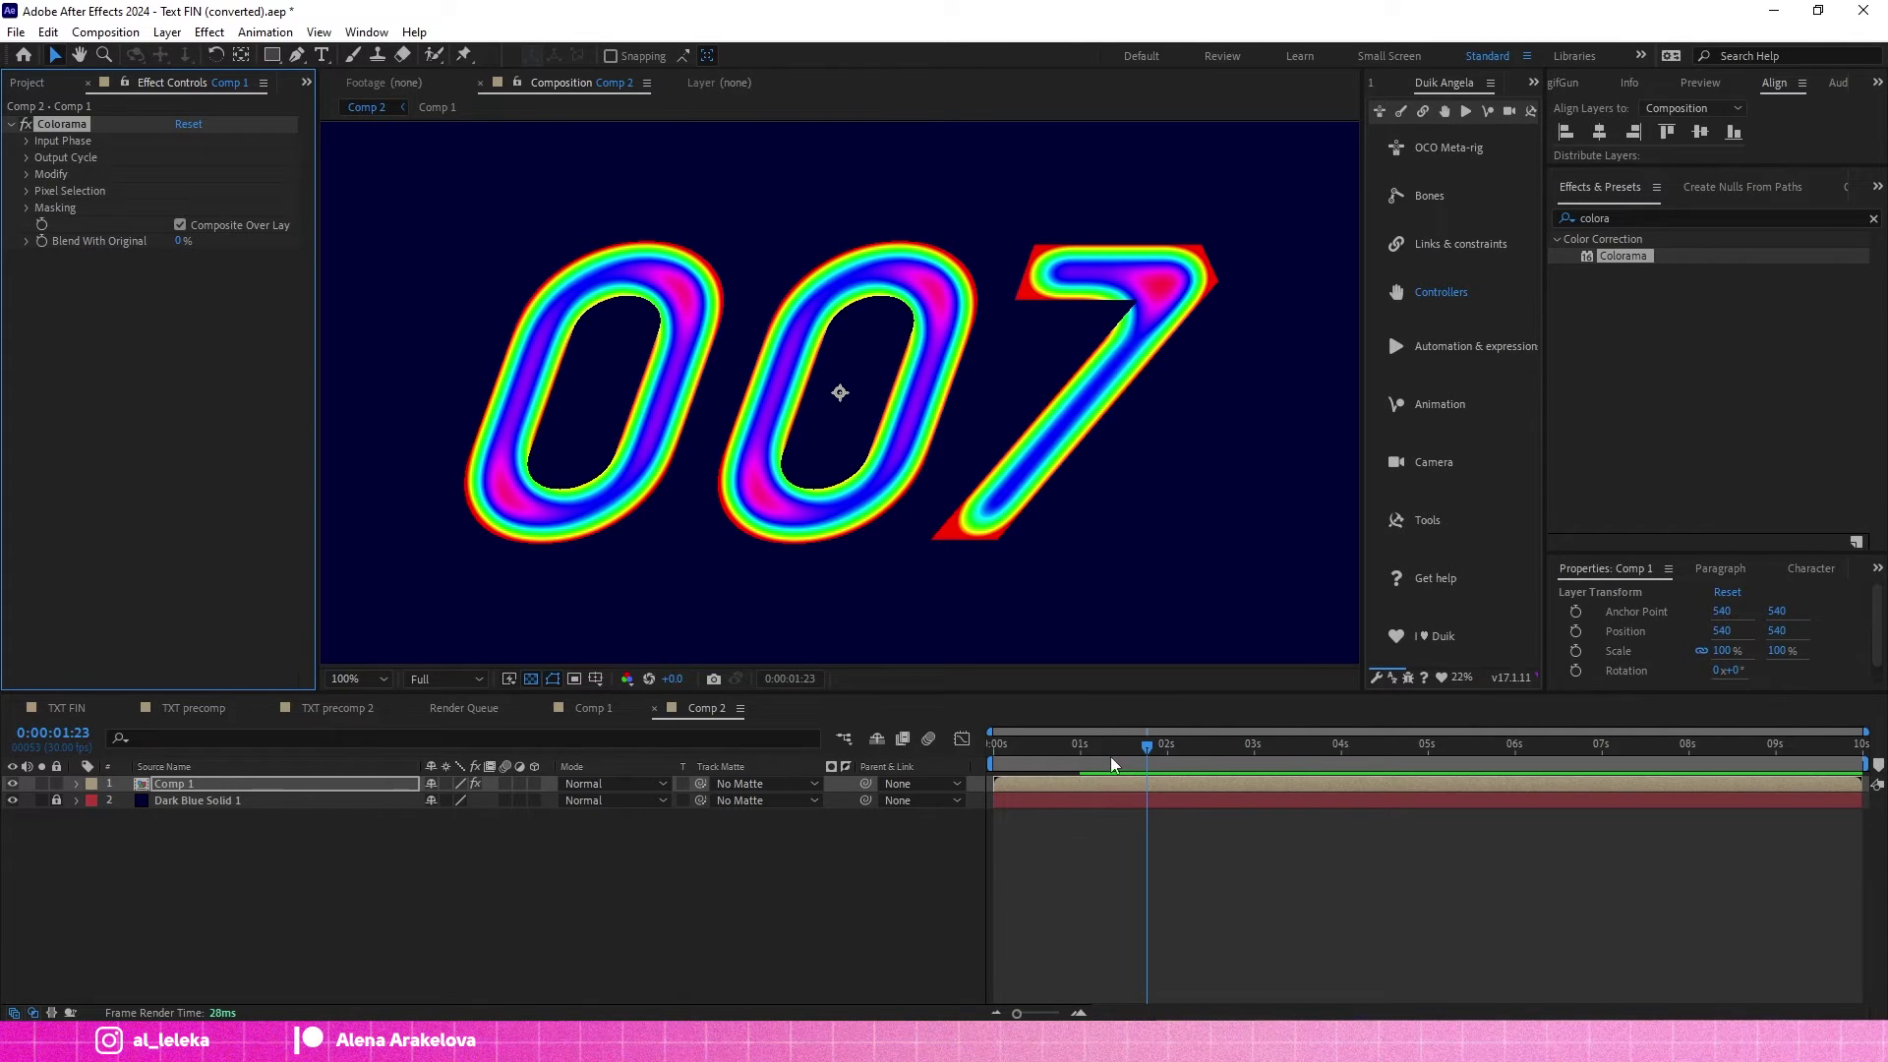
drag(1145, 745, 1047, 752)
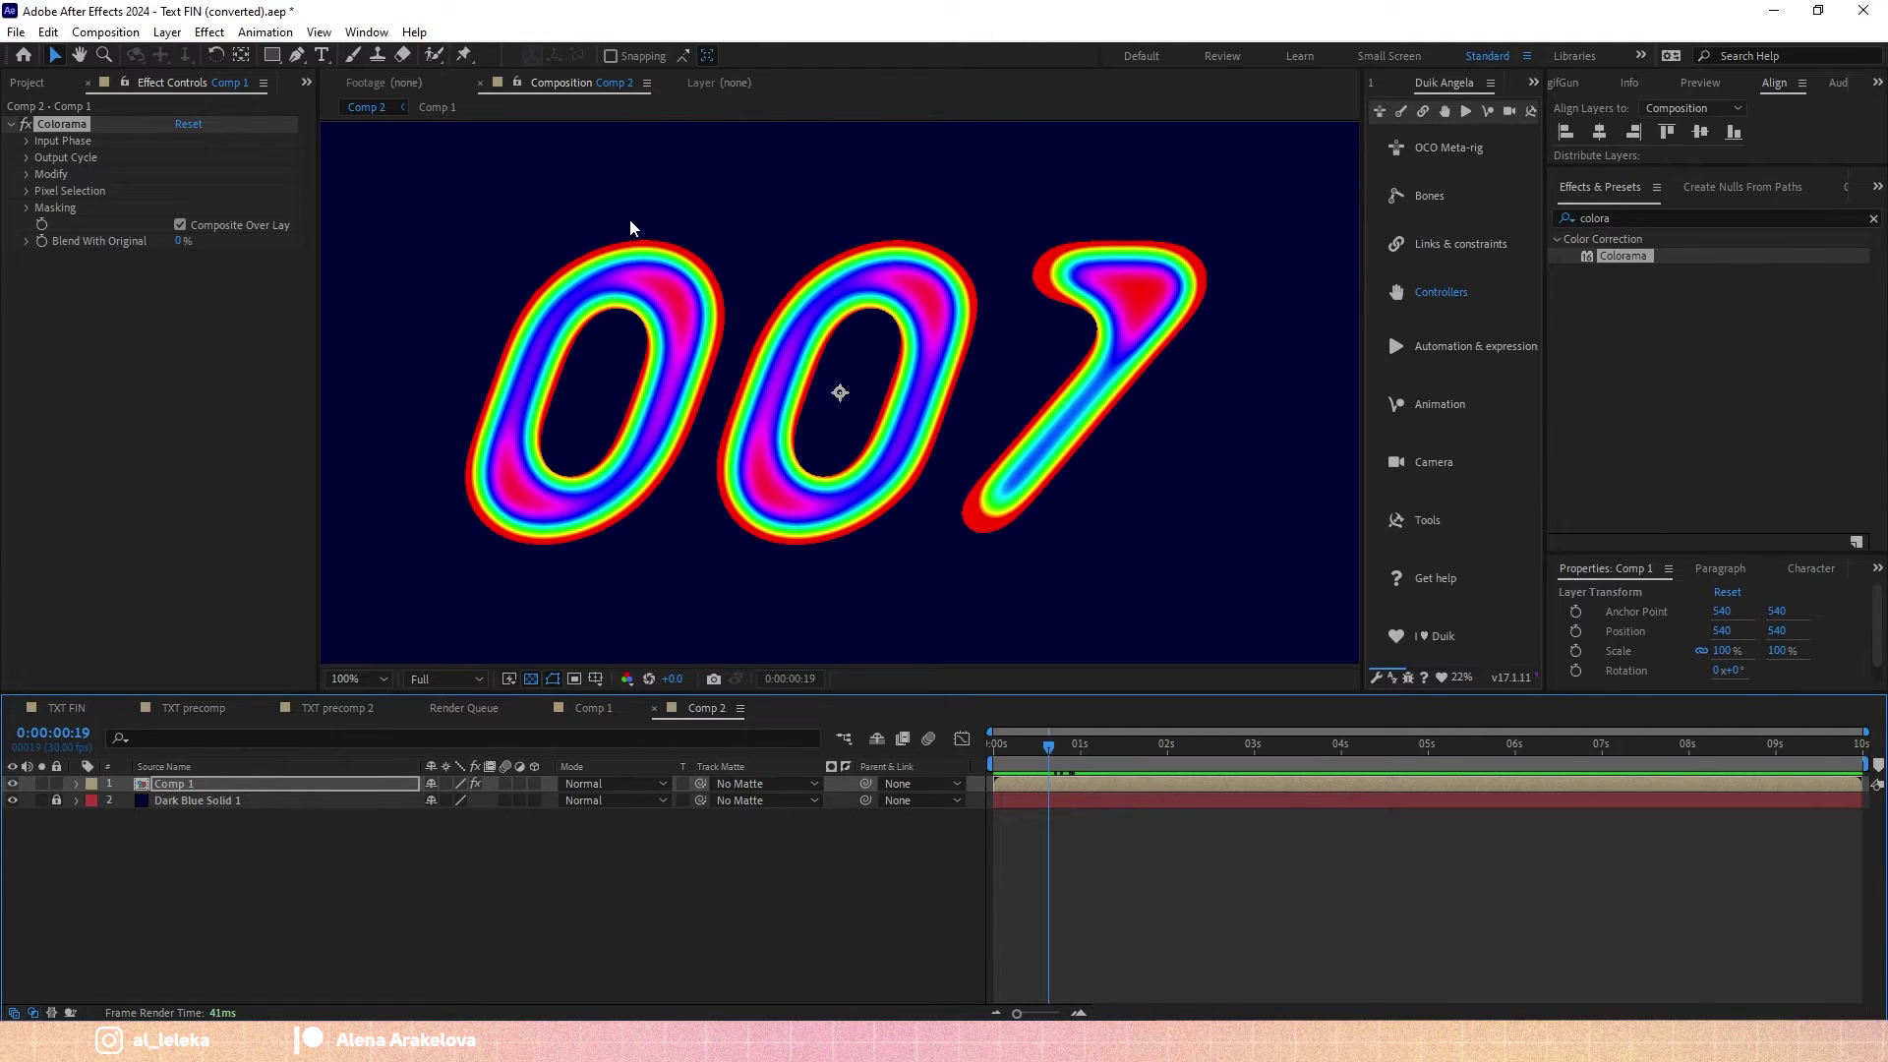
Expand Colorama's Input Phase and Output Cycle, toggling the effect off and on to compare.
click(27, 140)
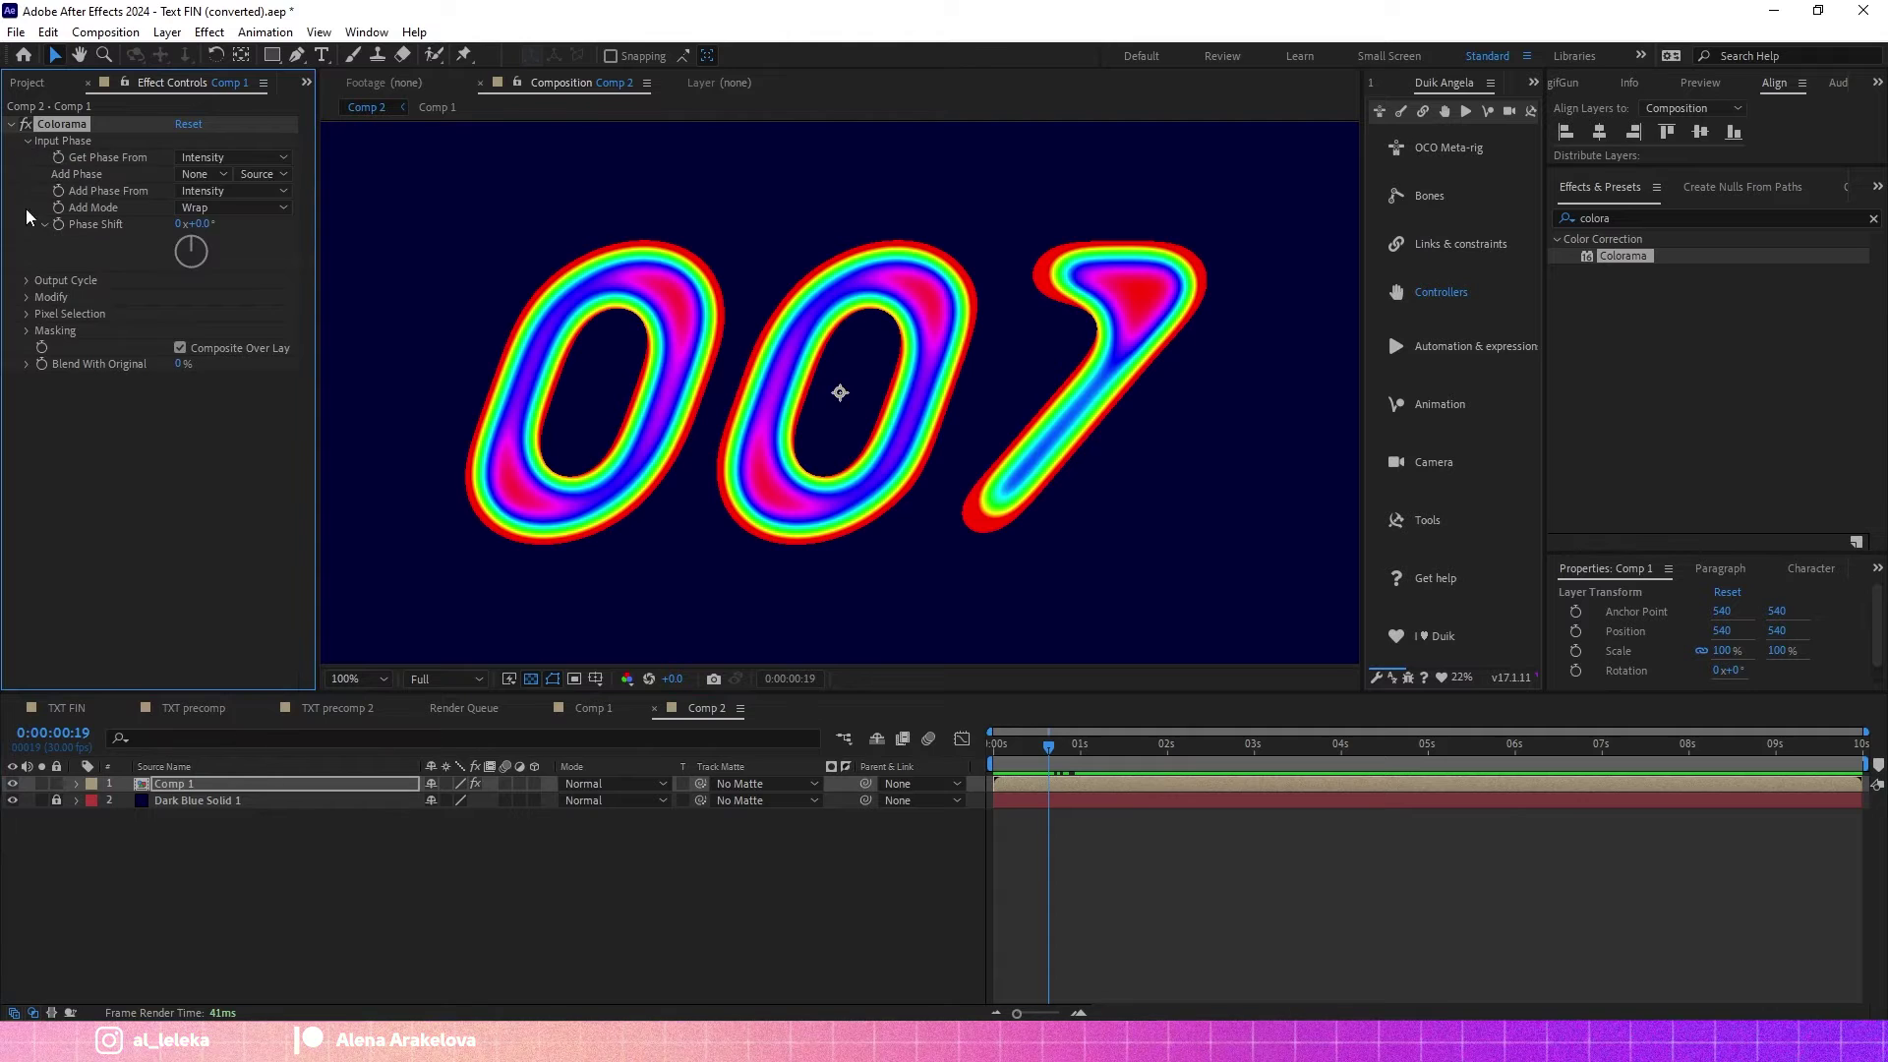
click(27, 280)
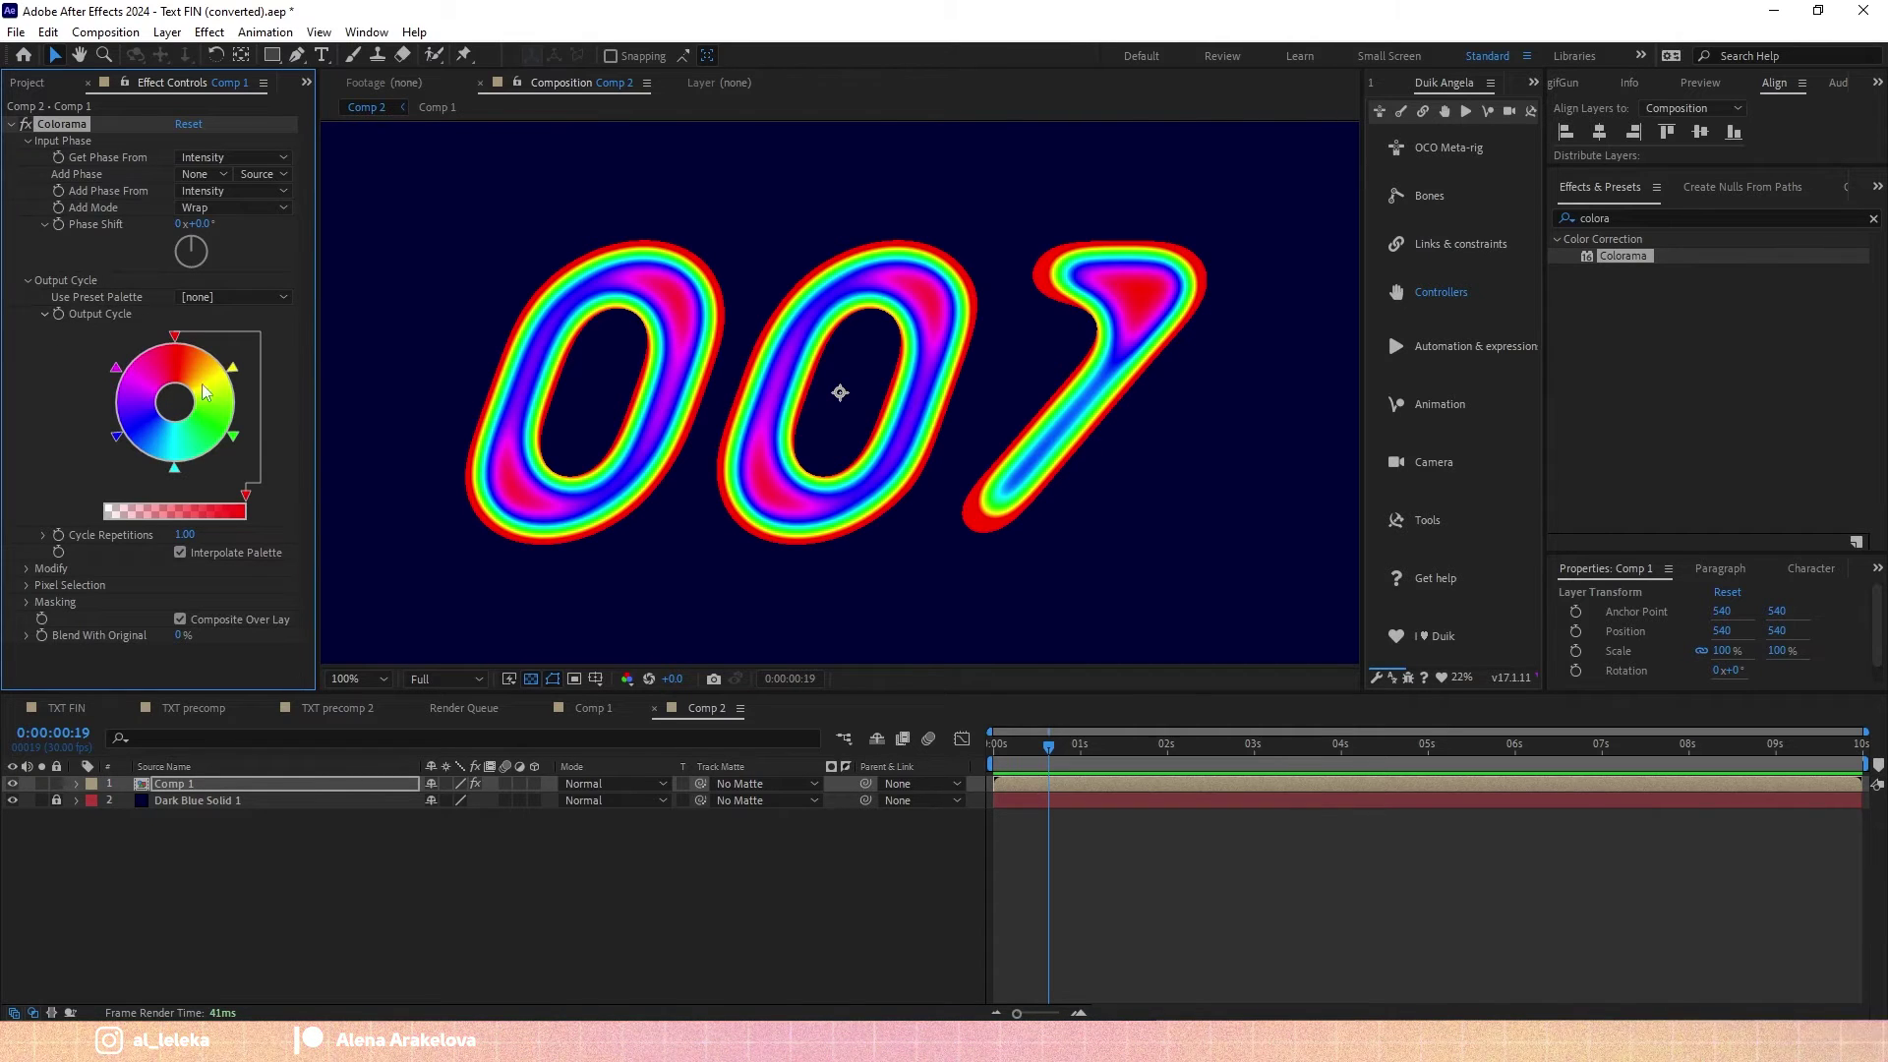
click(25, 125)
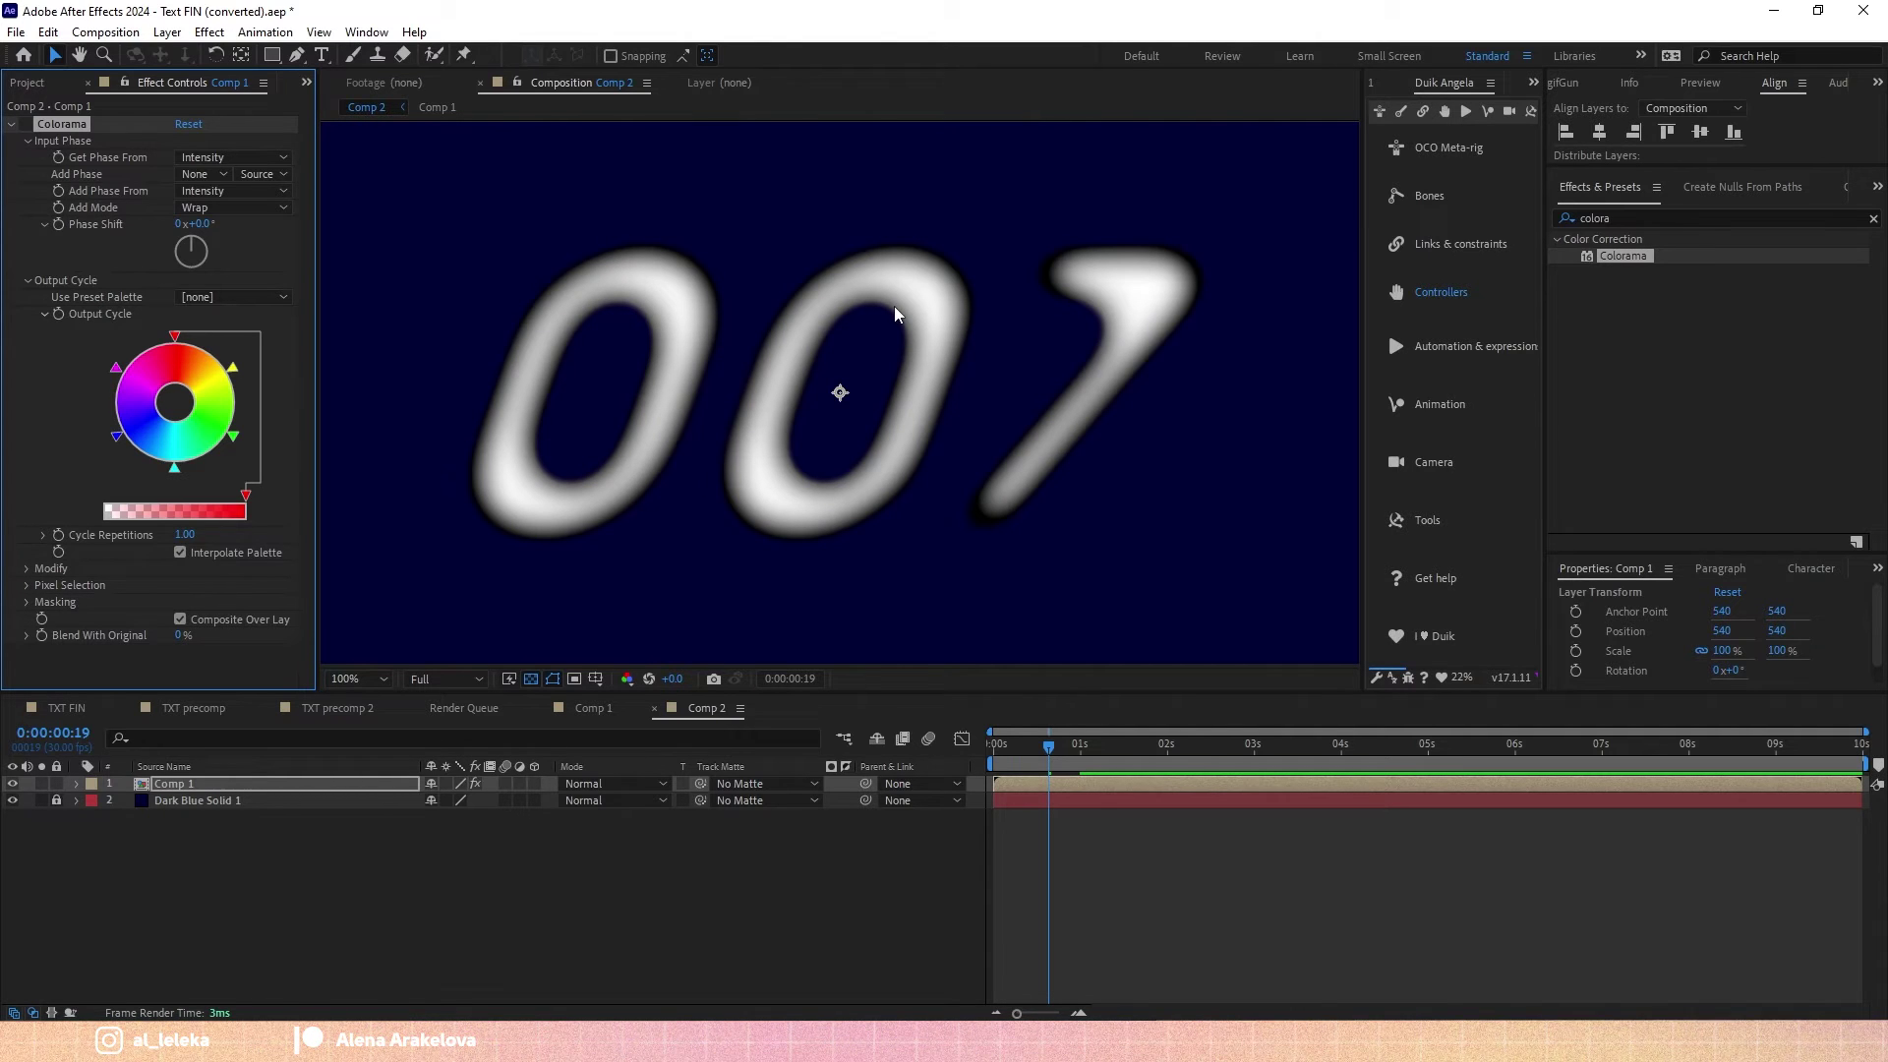
click(26, 125)
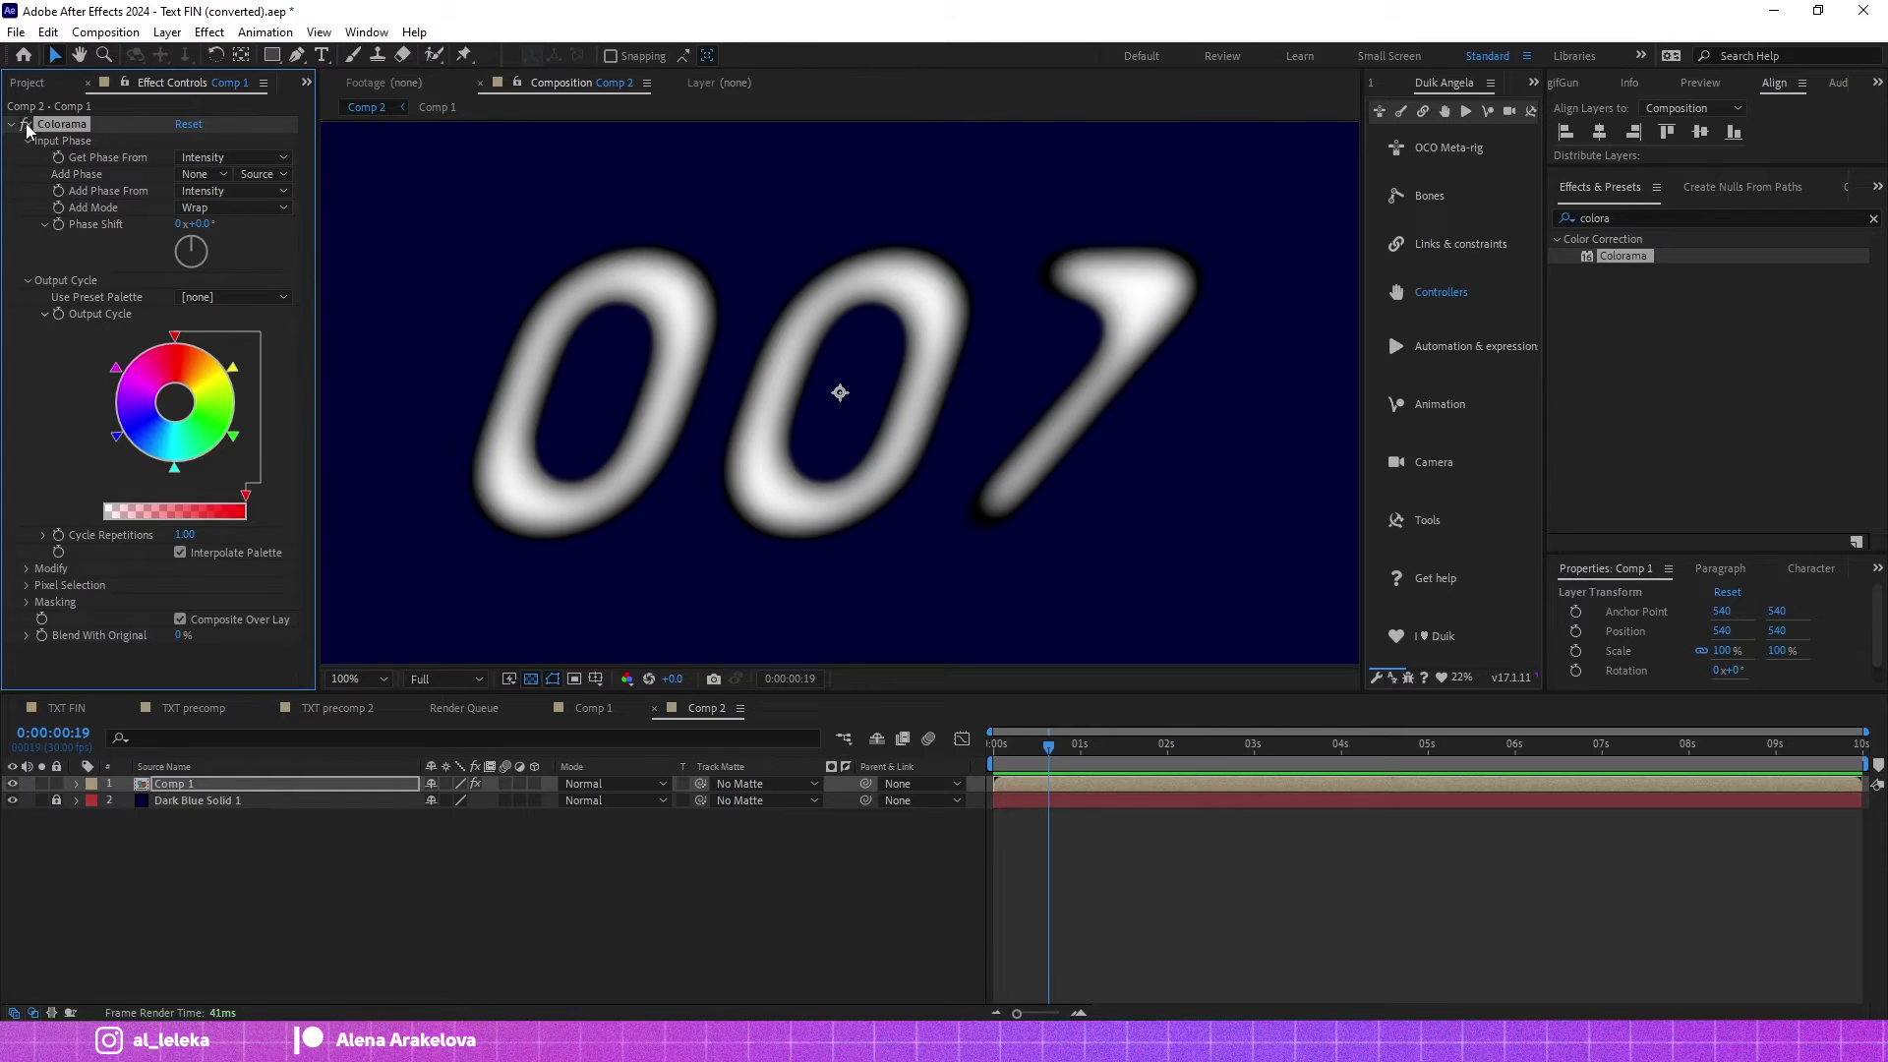
Try the Clay and Ramp Blue preset palettes, then undo the last palette change.
click(218, 300)
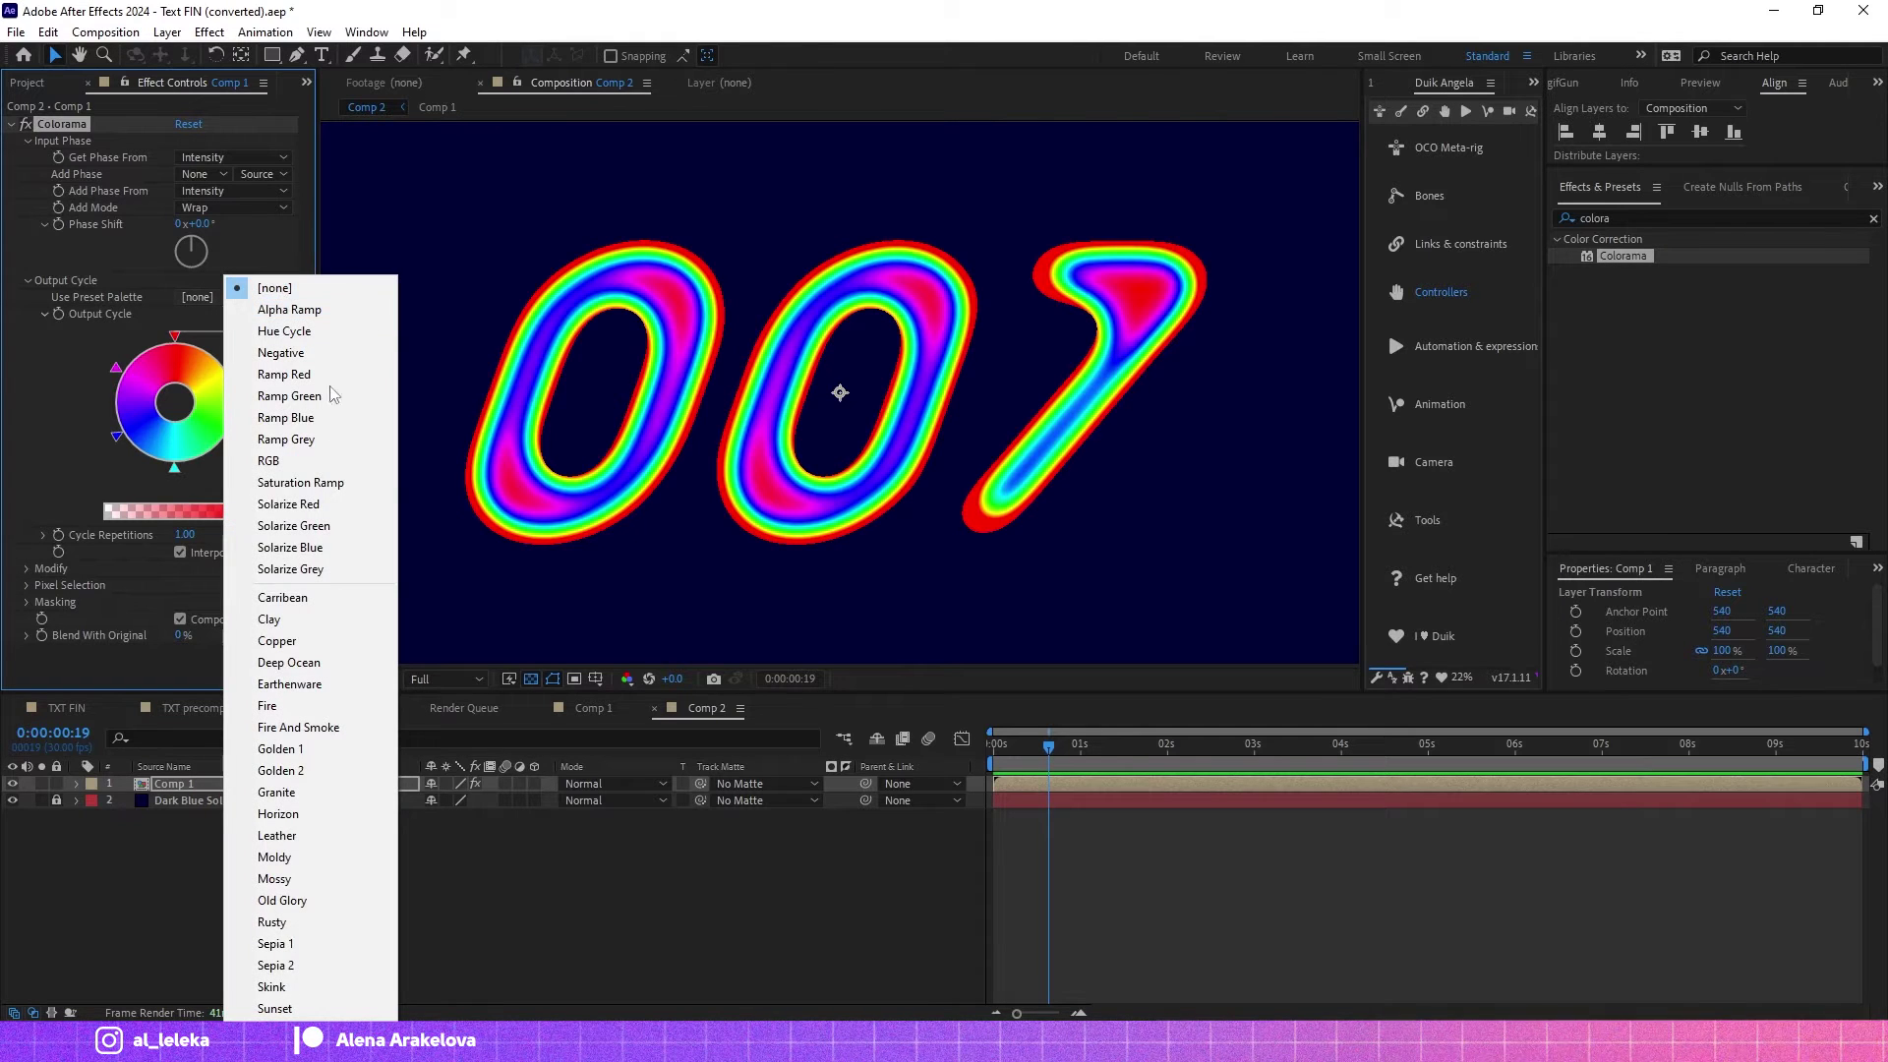
click(275, 618)
click(227, 299)
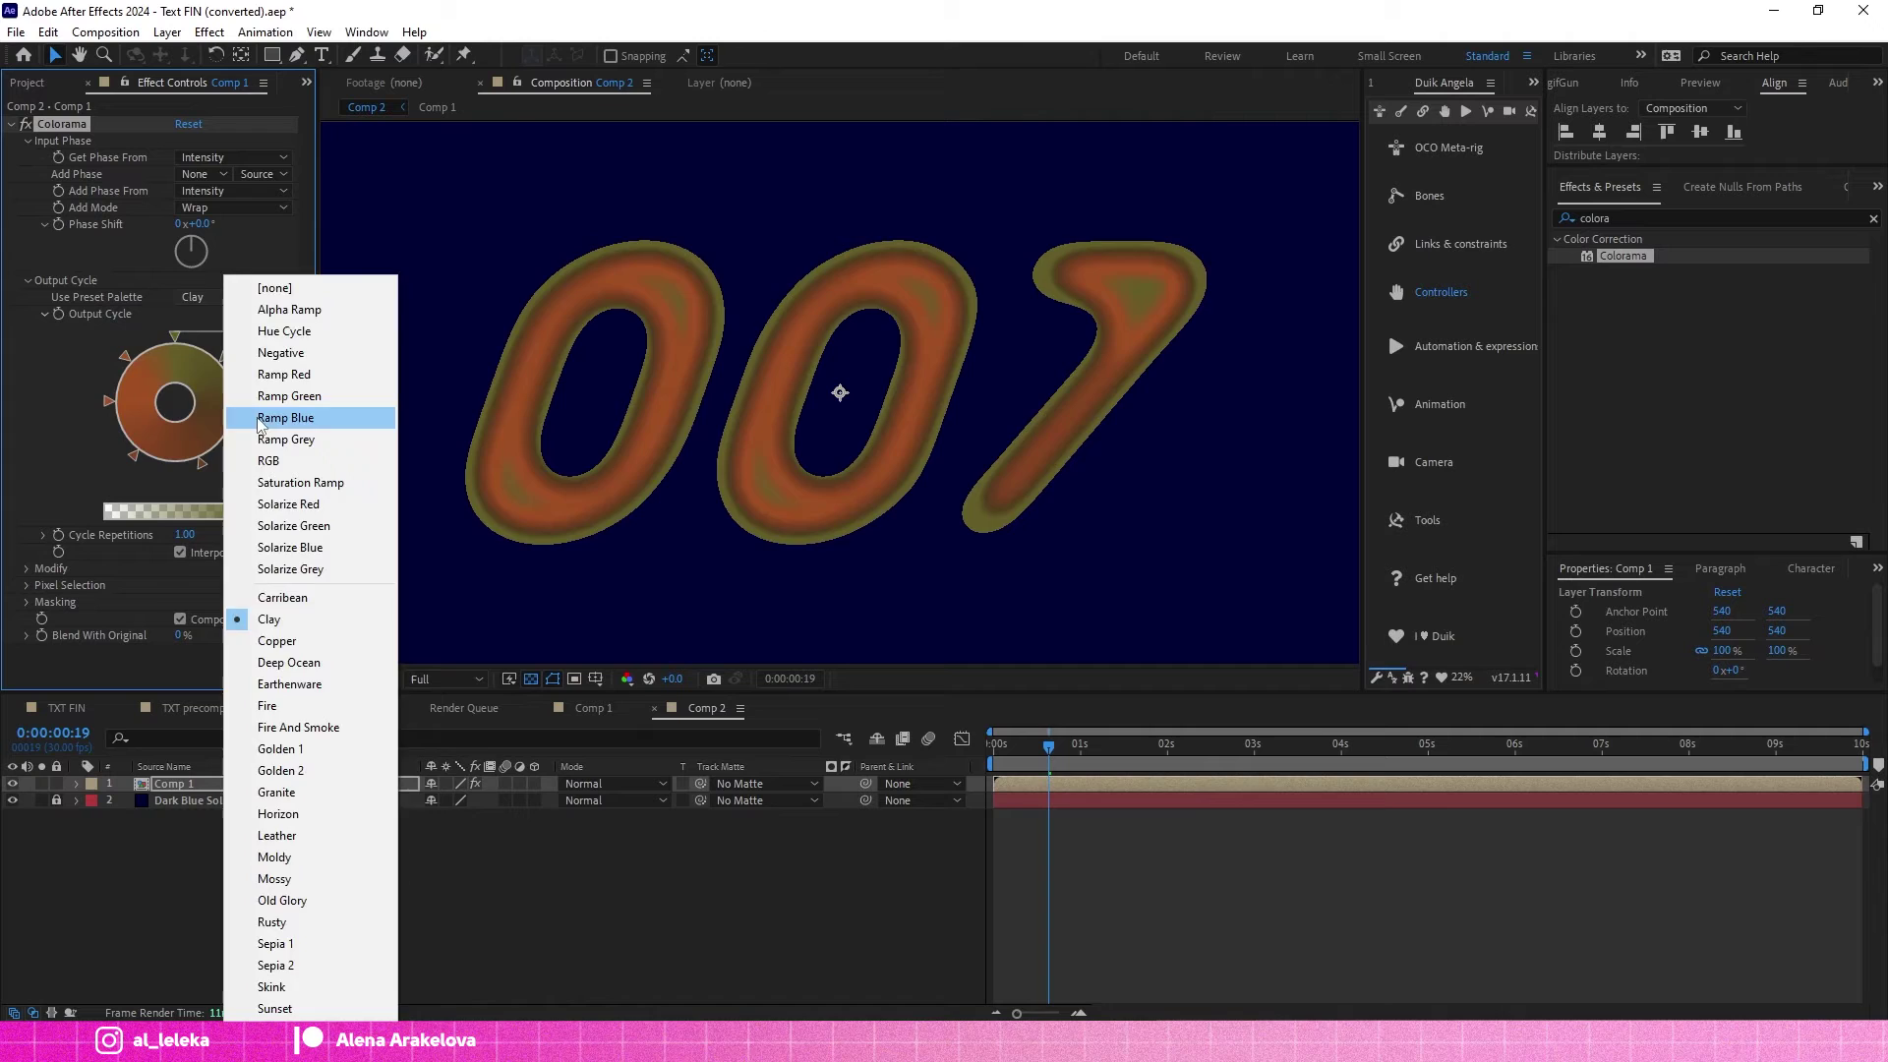
click(433, 417)
key(ctrl+z)
key(ctrl+z)
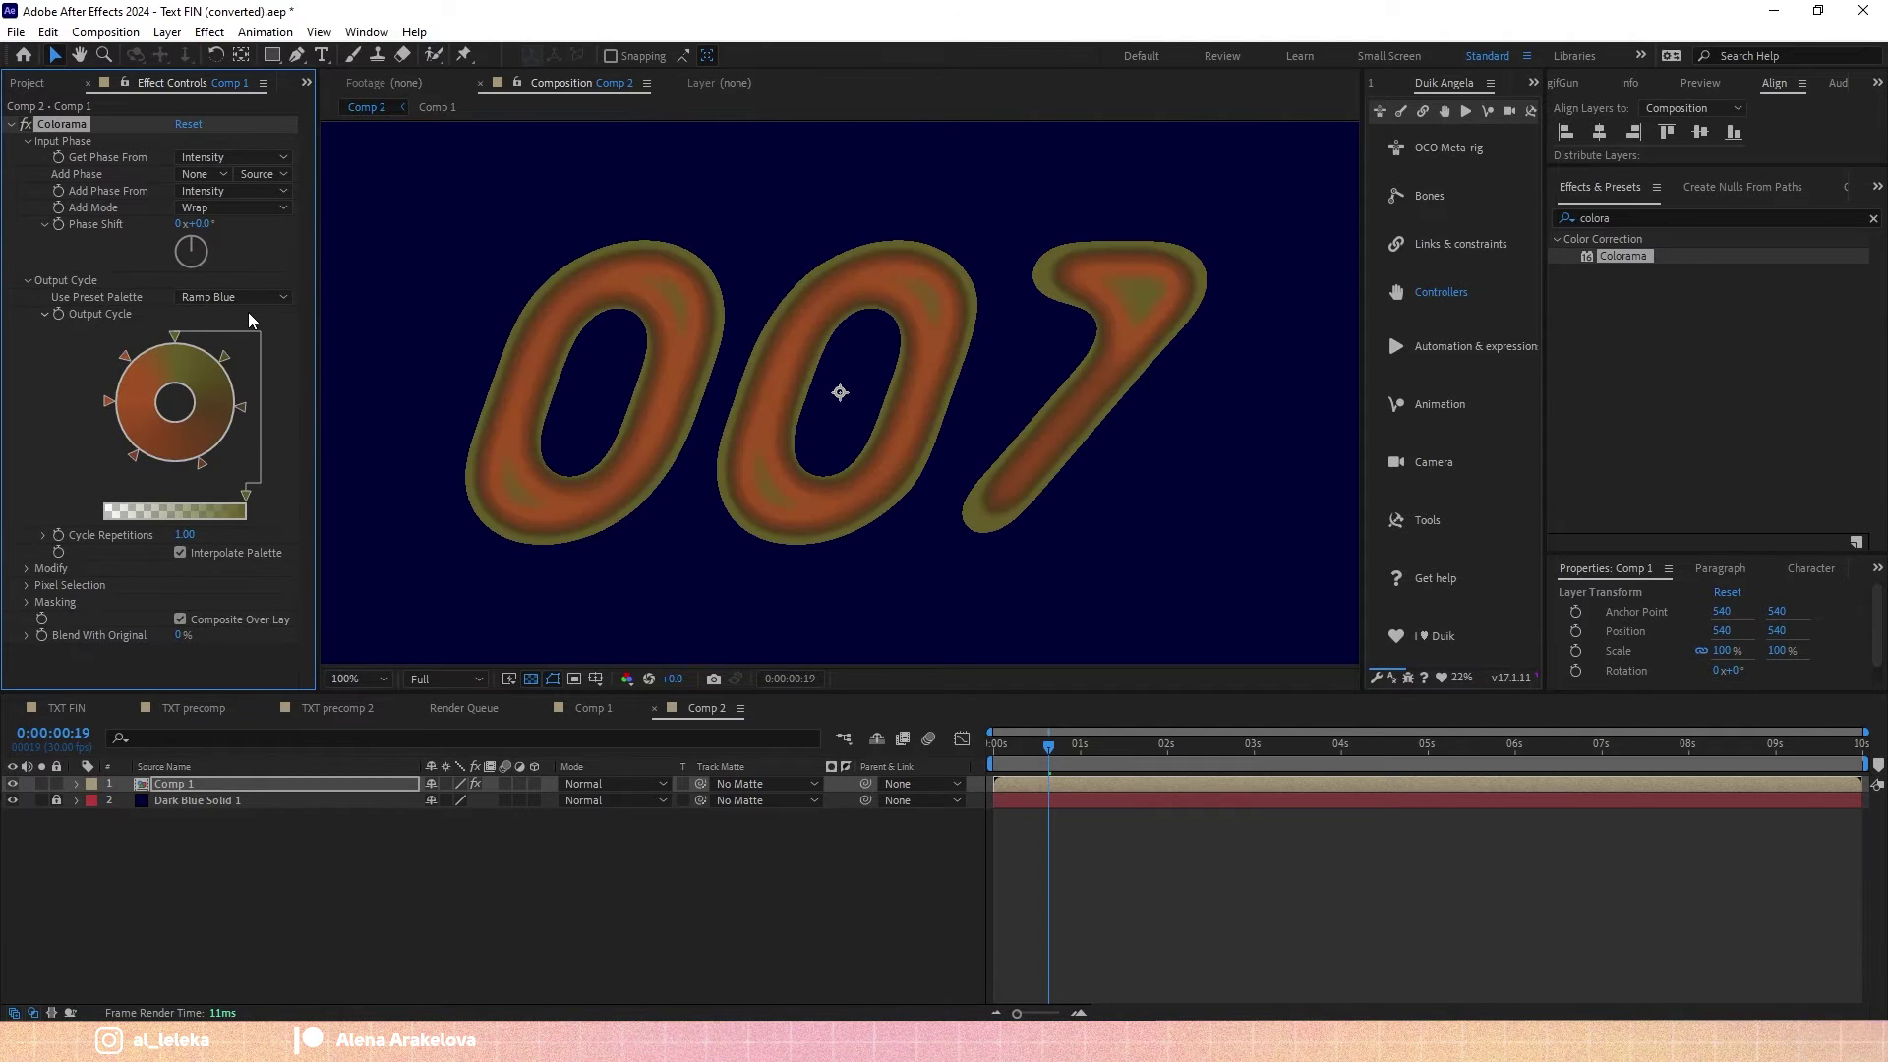
Change the Output Cycle's red colour to purple, then to pink FF348F, and preview the animation.
double_click(180, 338)
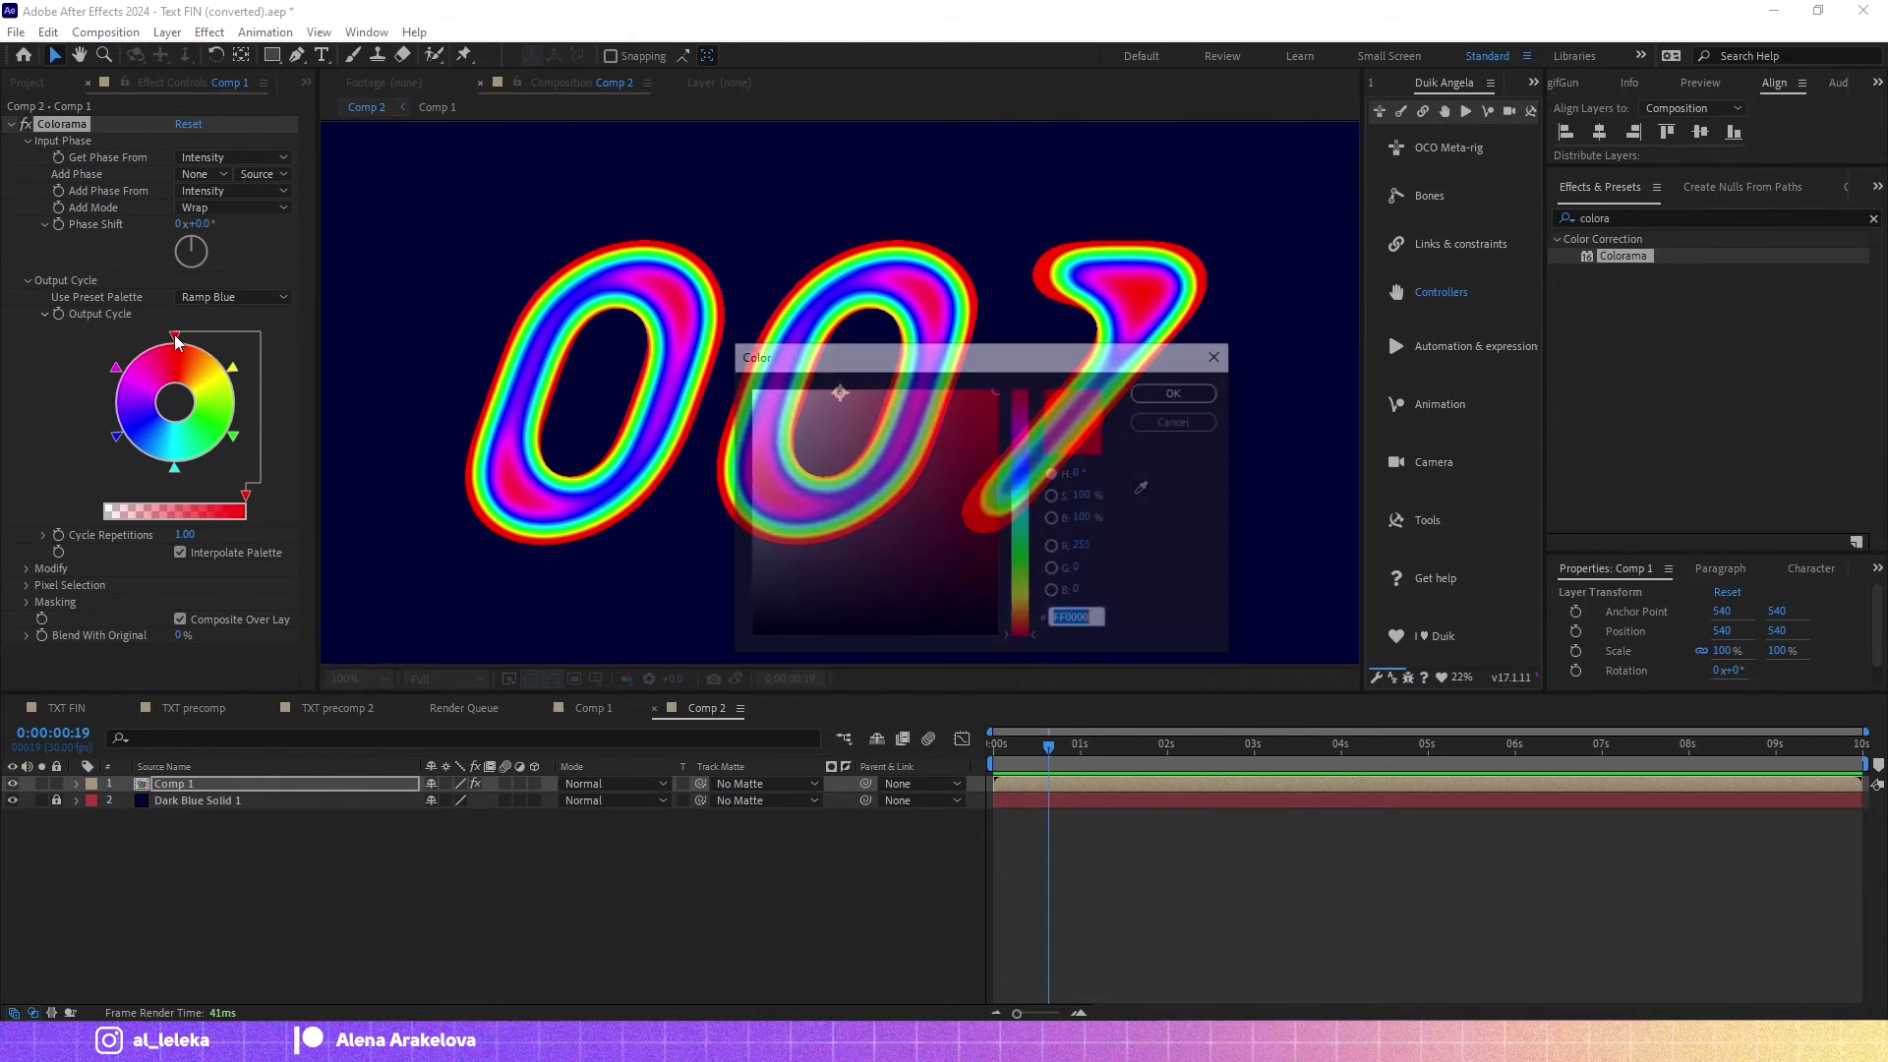
click(1019, 447)
click(949, 388)
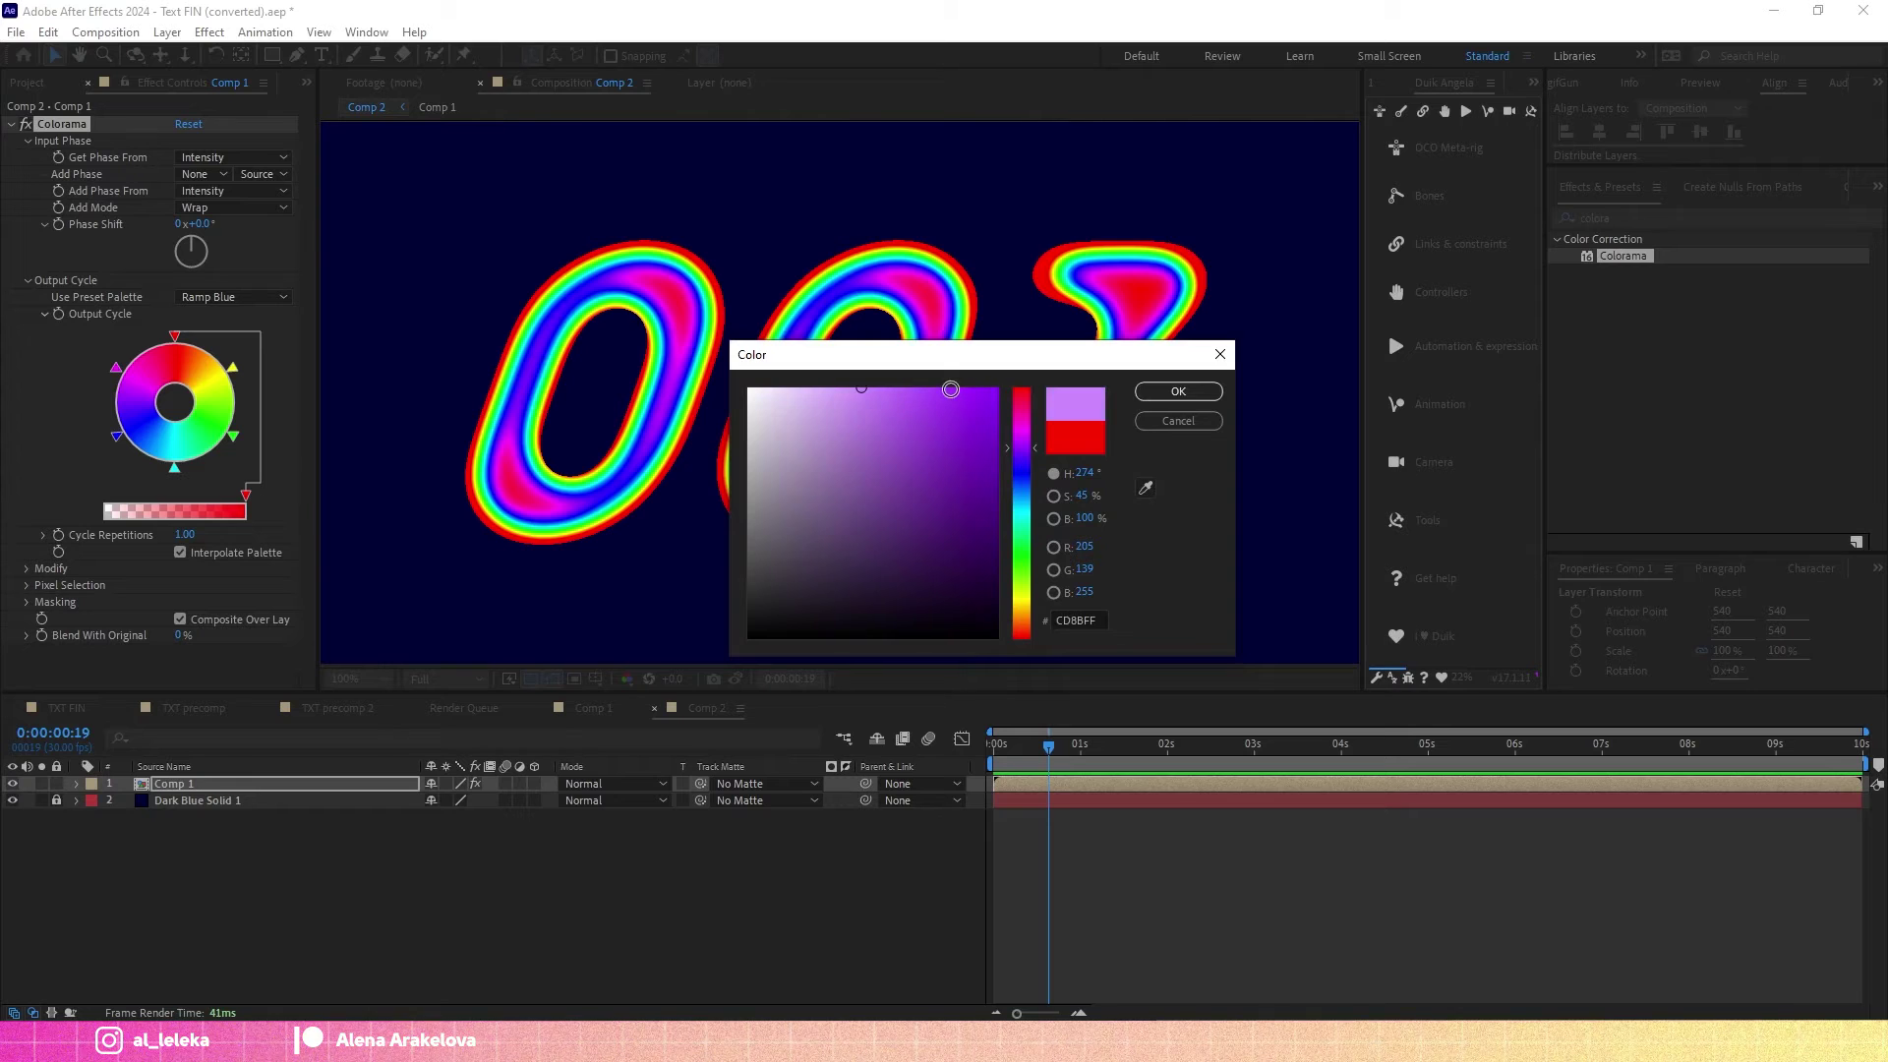
click(1177, 391)
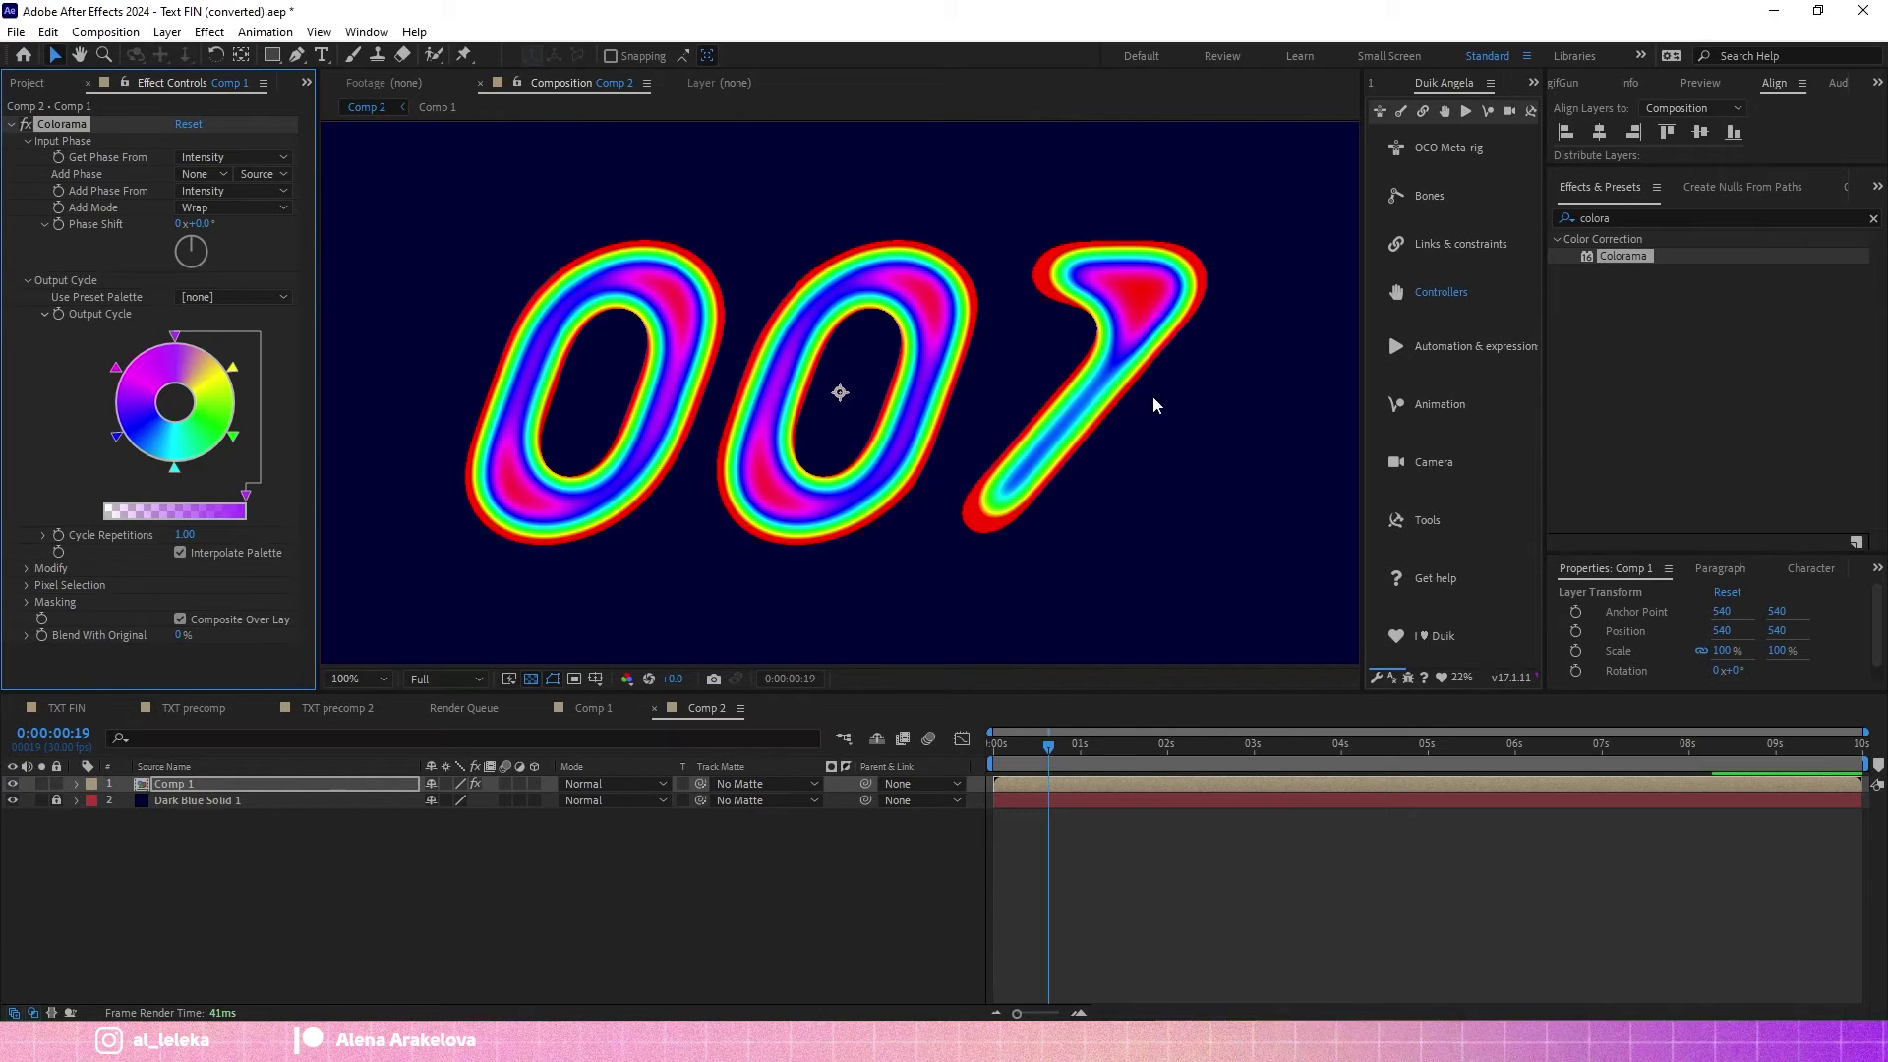
double_click(179, 339)
click(1024, 409)
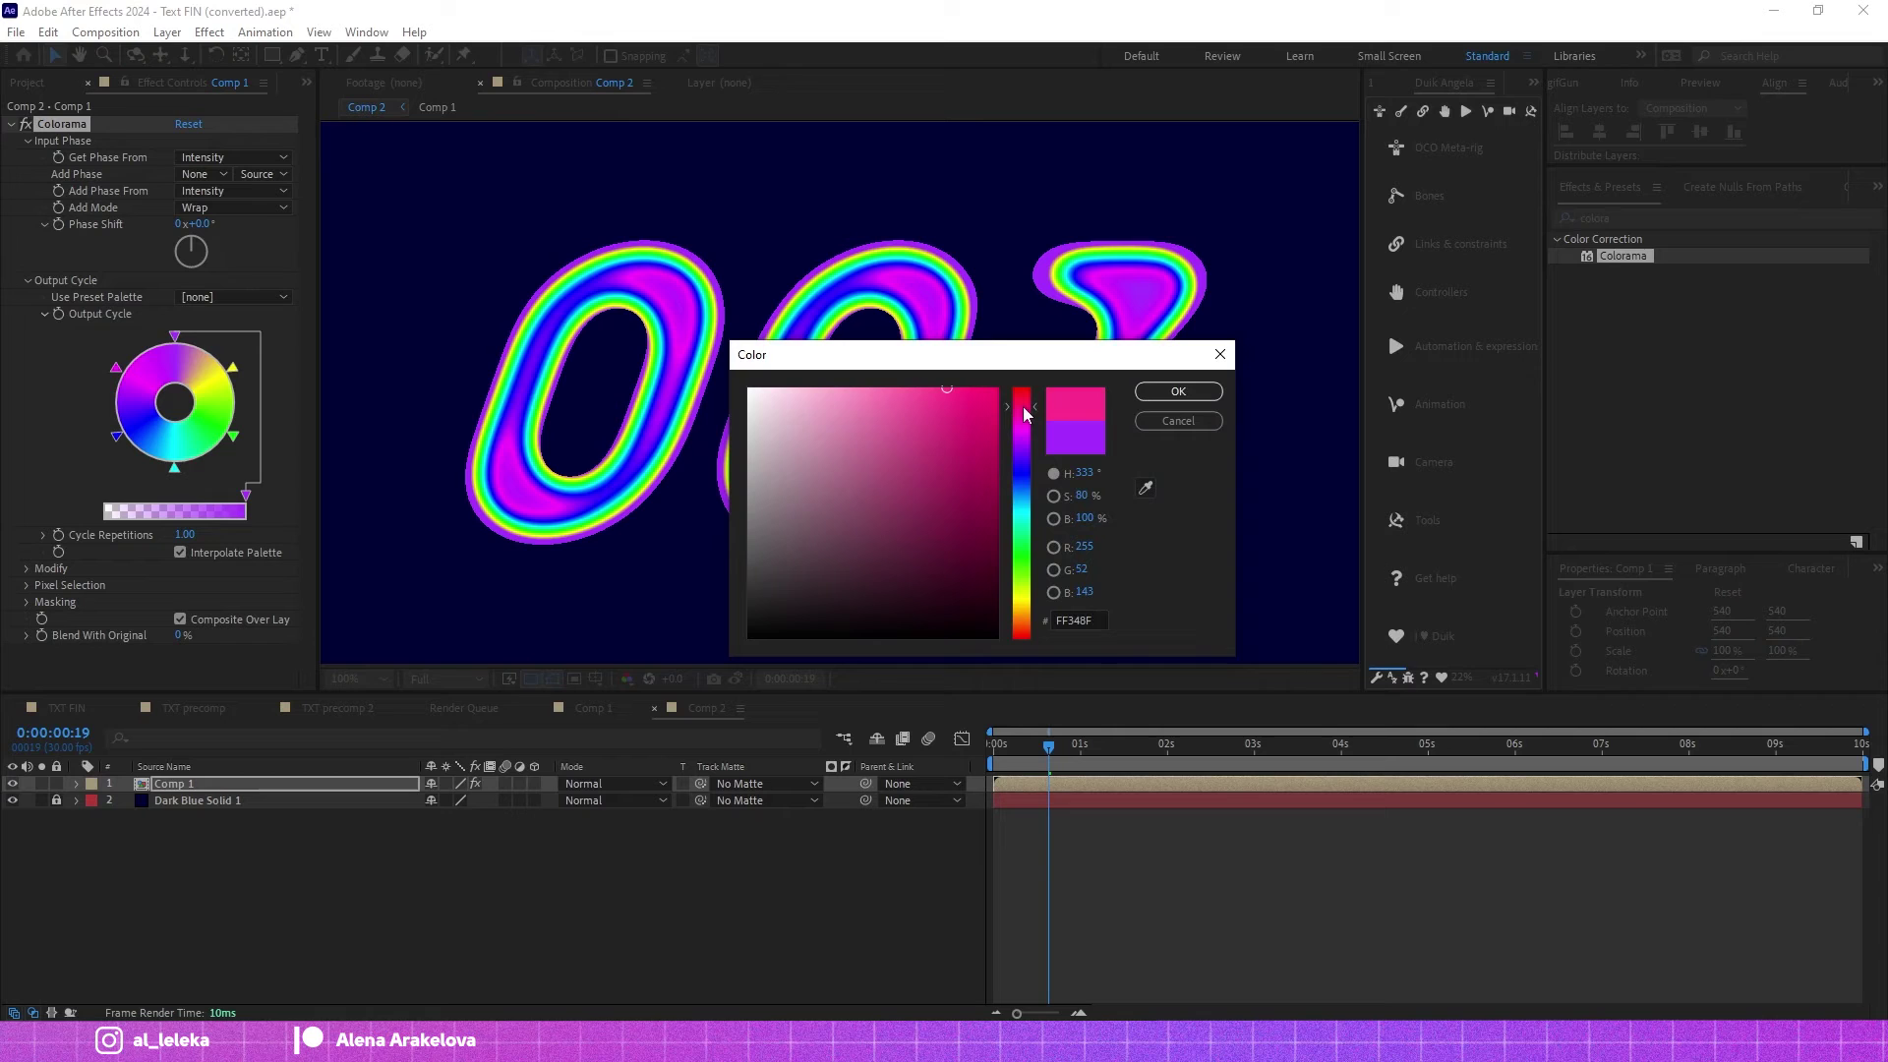
click(1177, 392)
key(space)
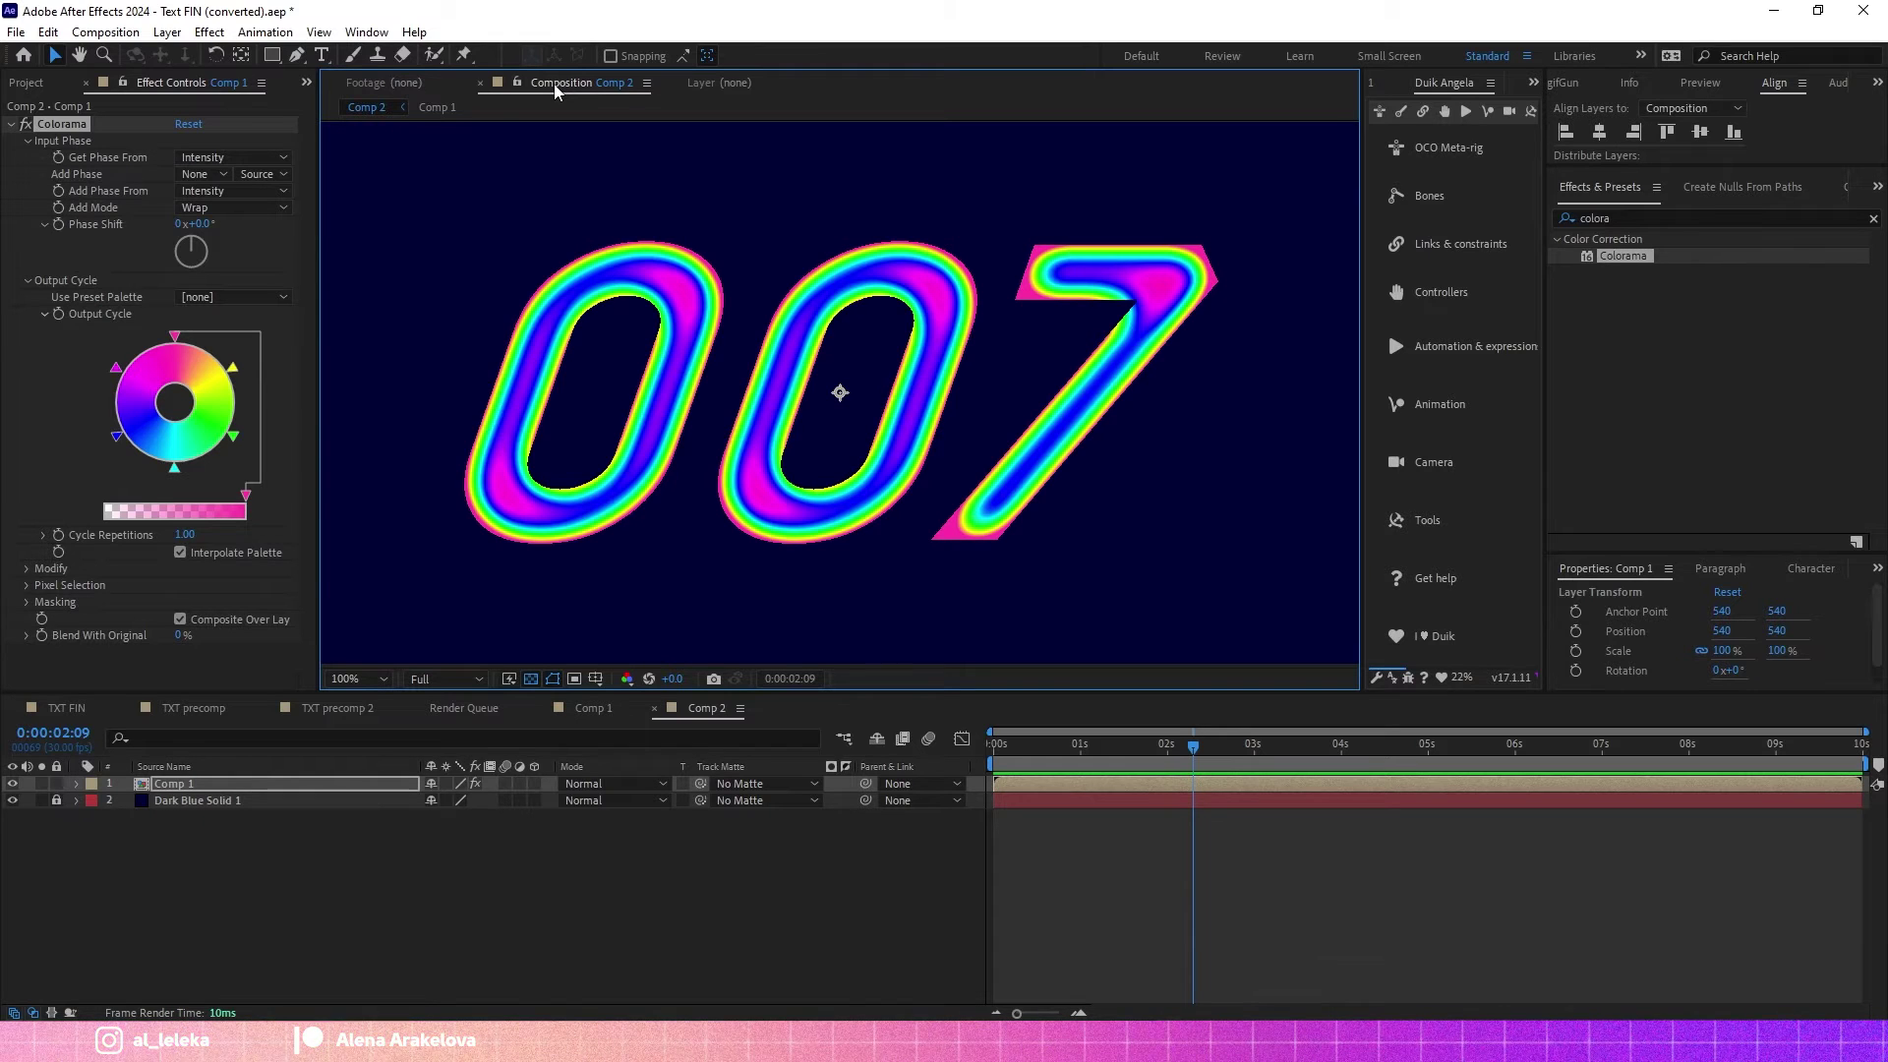
Show the Comp 1 viewer beside Comp 2, nudge the colourised 007 right, and select layer 007.
key(ctrl+alt+shift+n)
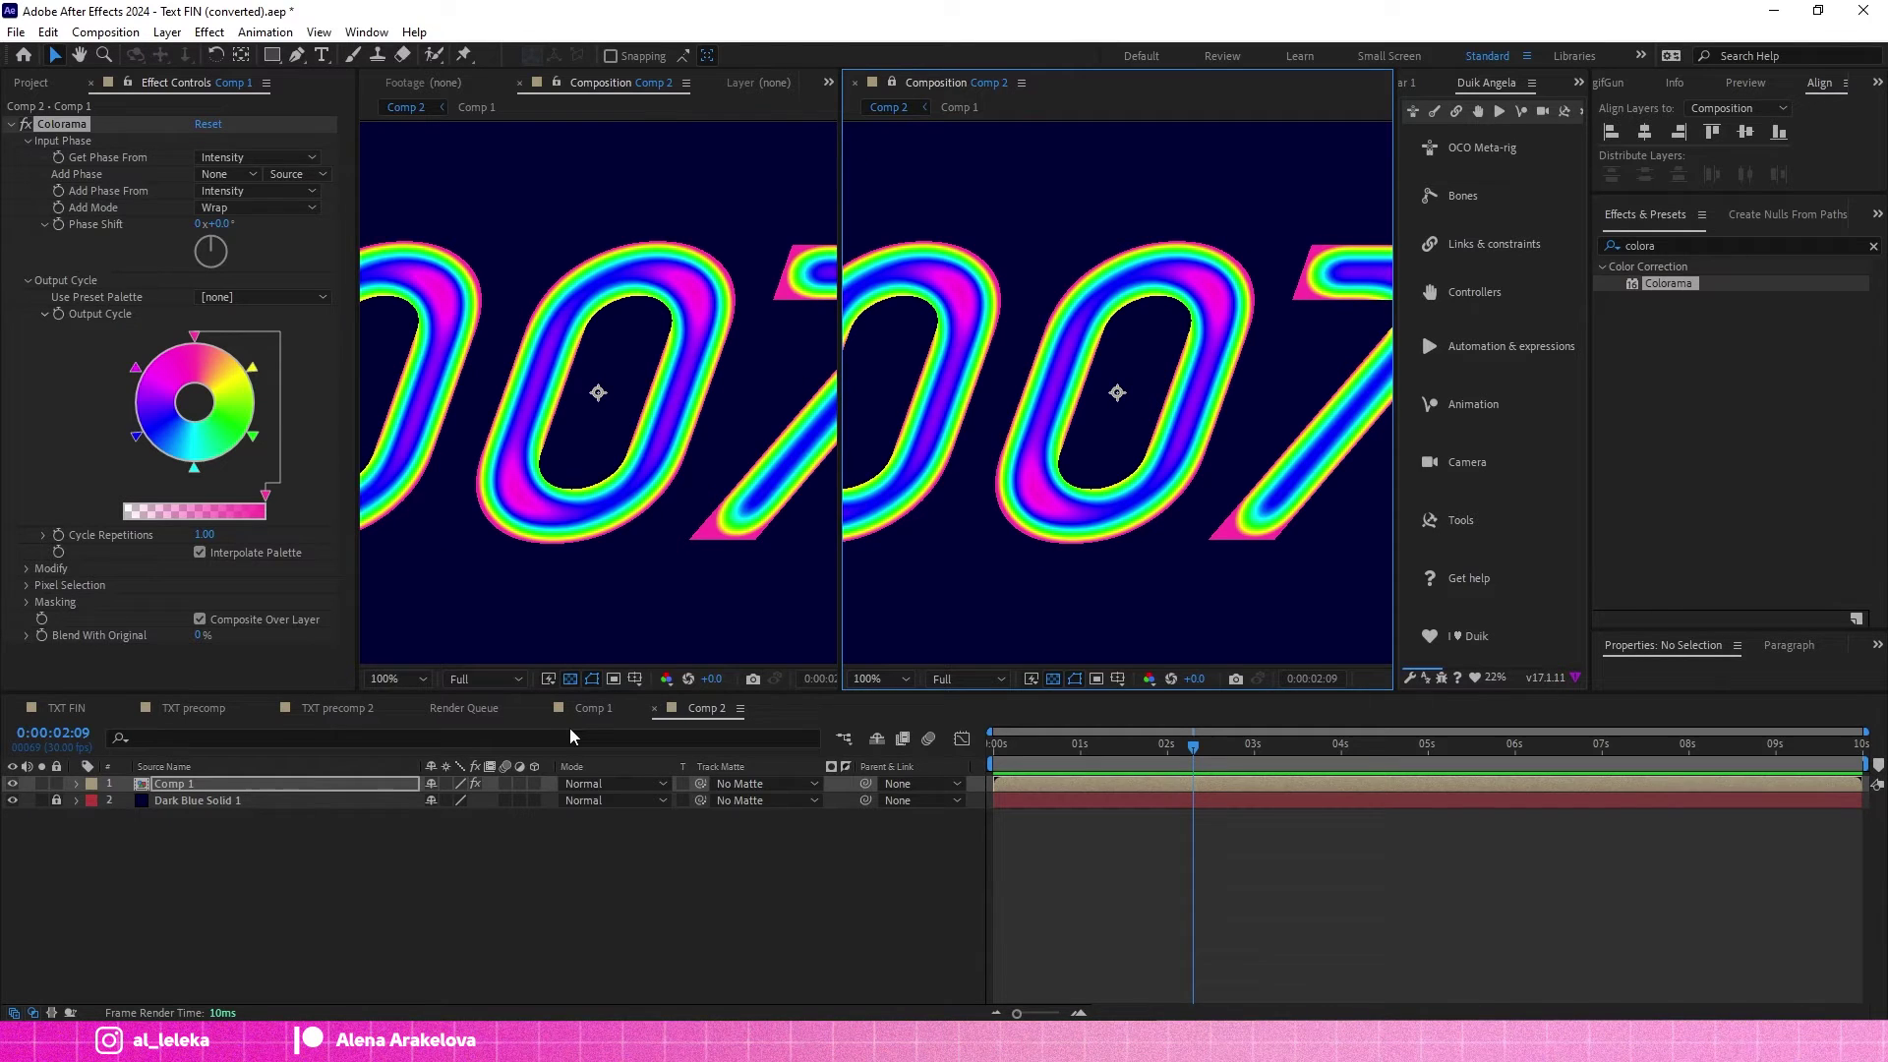
click(593, 708)
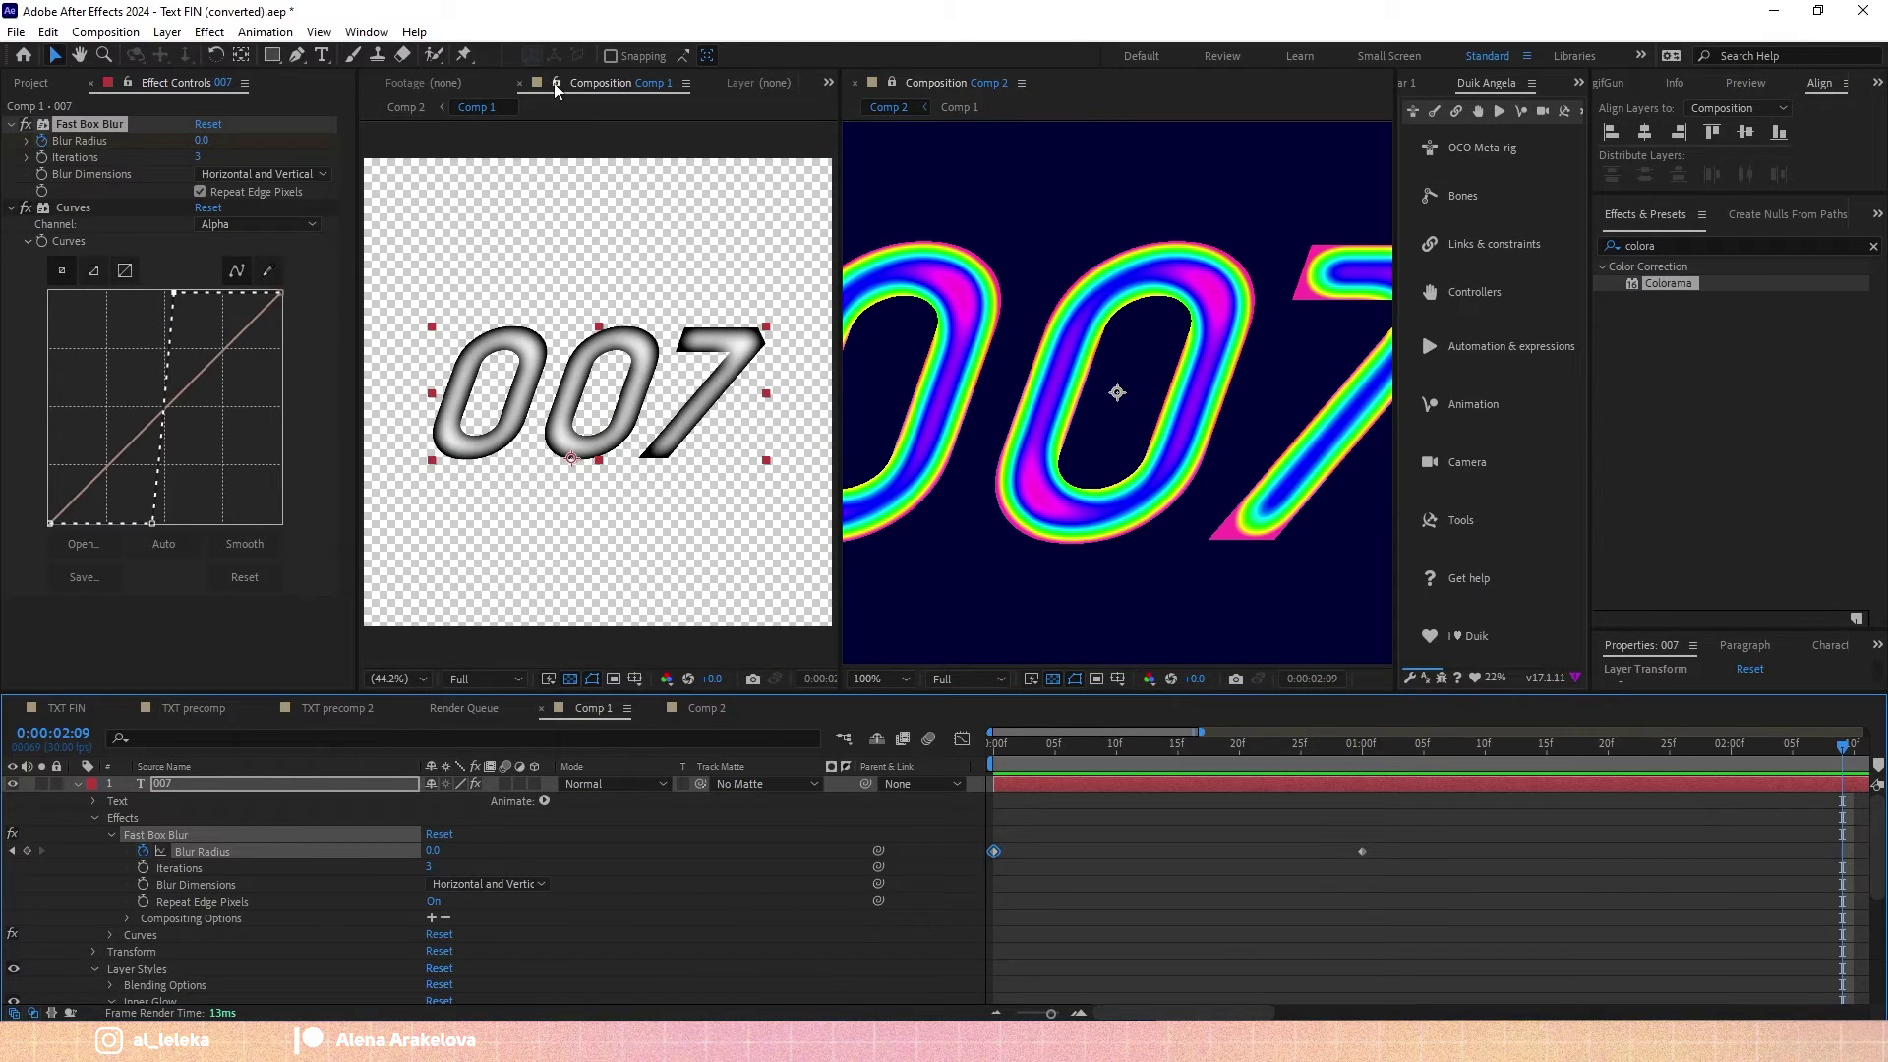
click(557, 90)
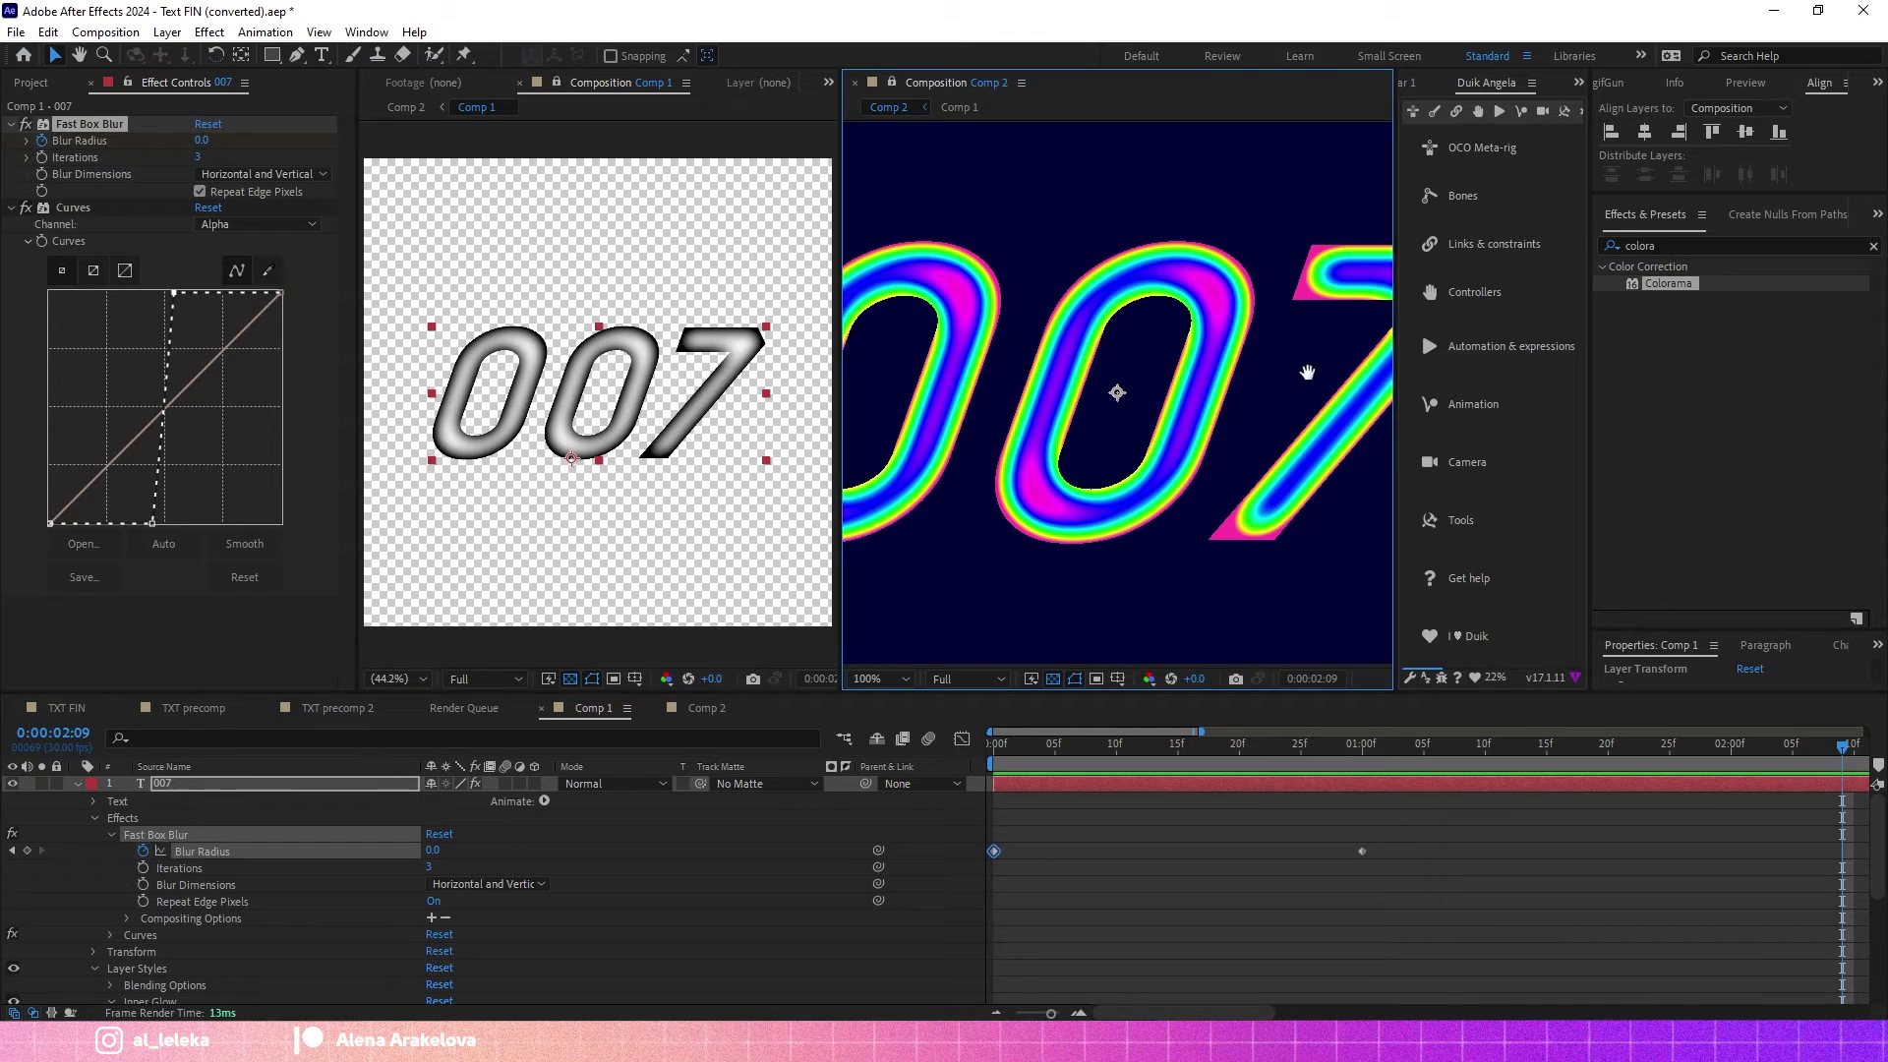
drag(1308, 372, 1372, 359)
click(655, 398)
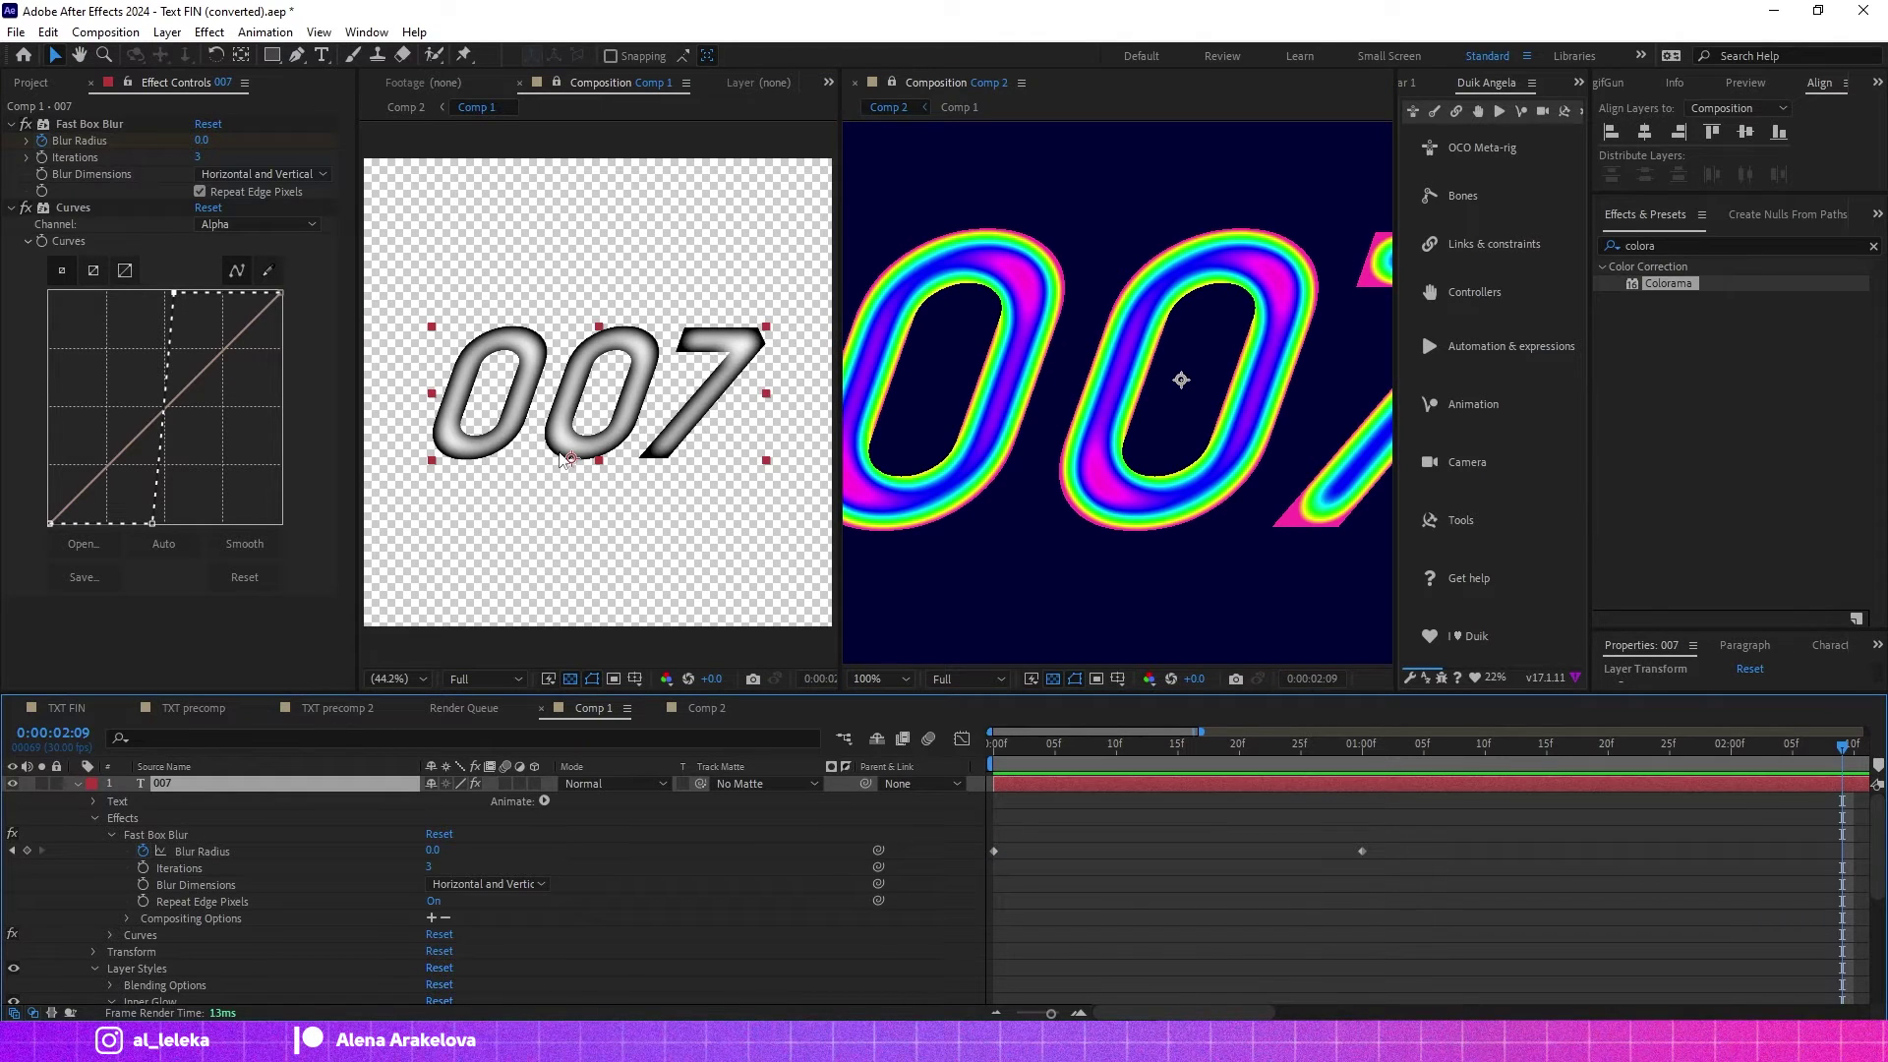
Set the 007 layer's Inner Glow size to 52 and scrub the colourised Comp 2 to preview.
scroll(236, 903, down, 2)
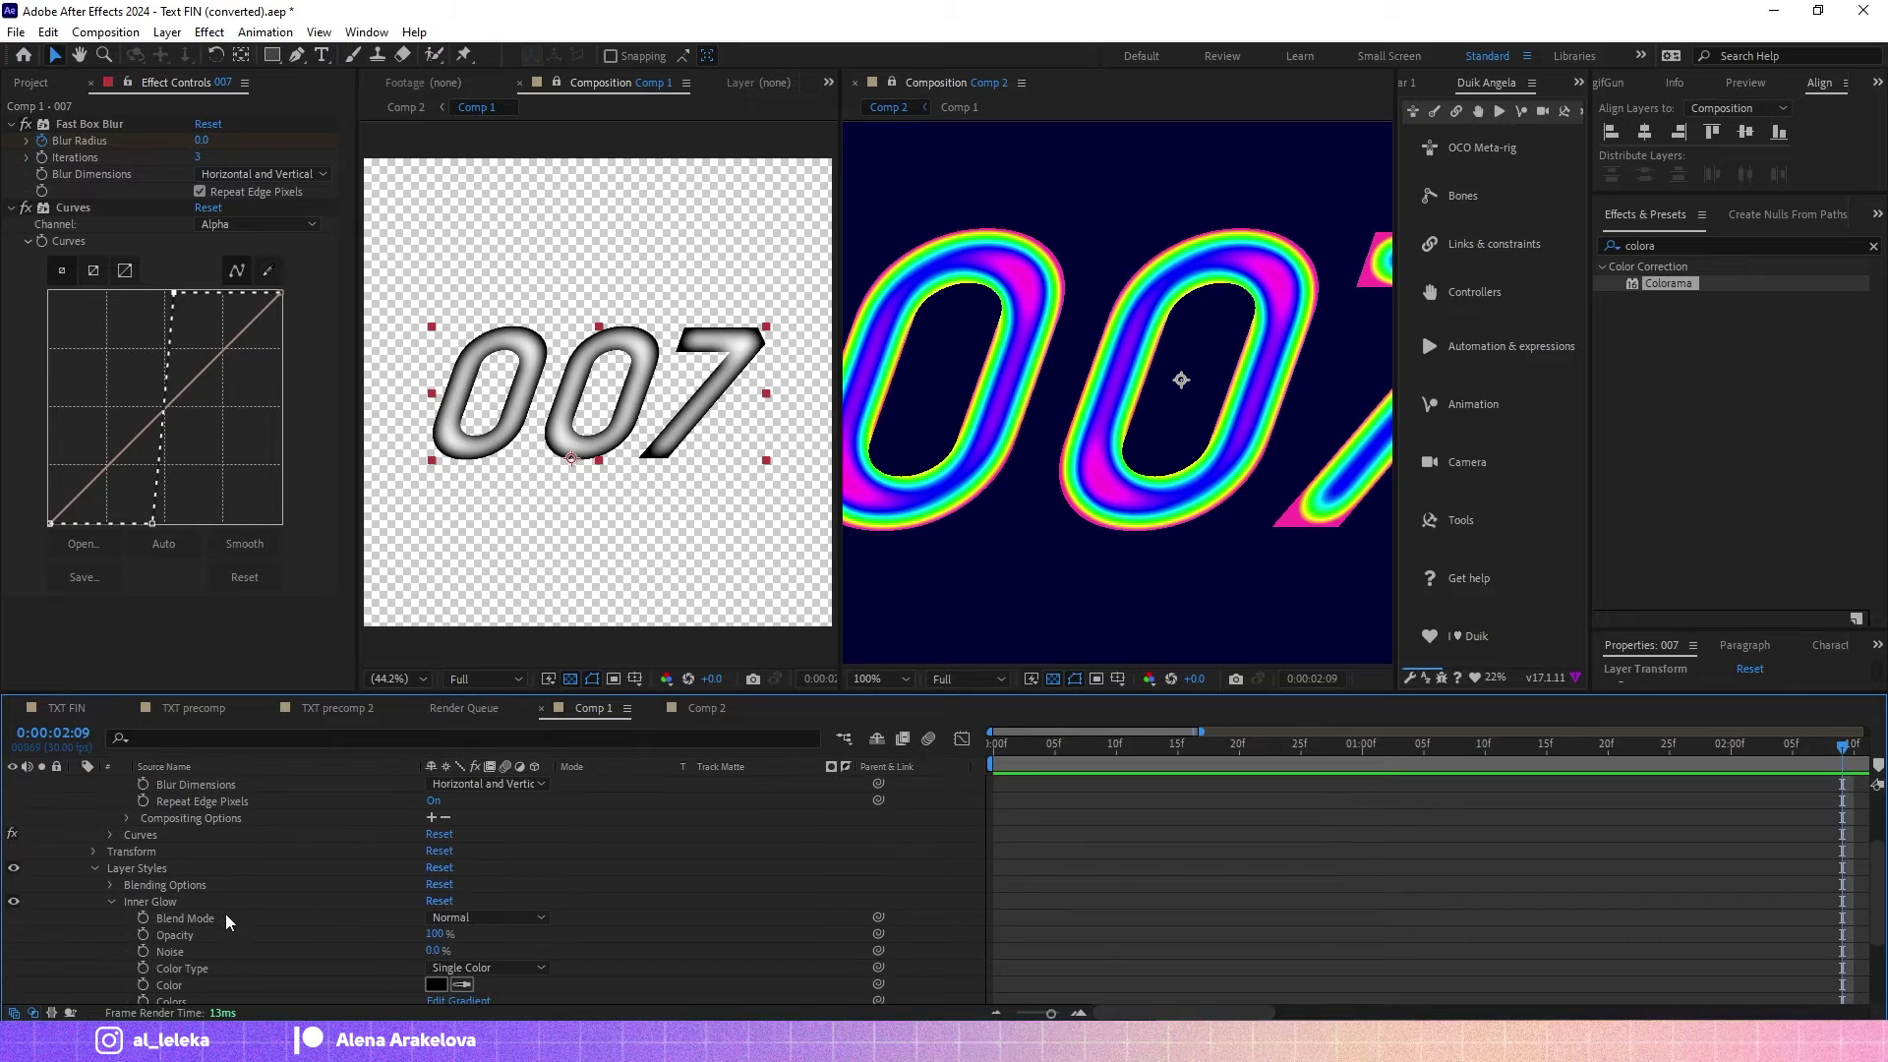
scroll(49, 924, down, 2)
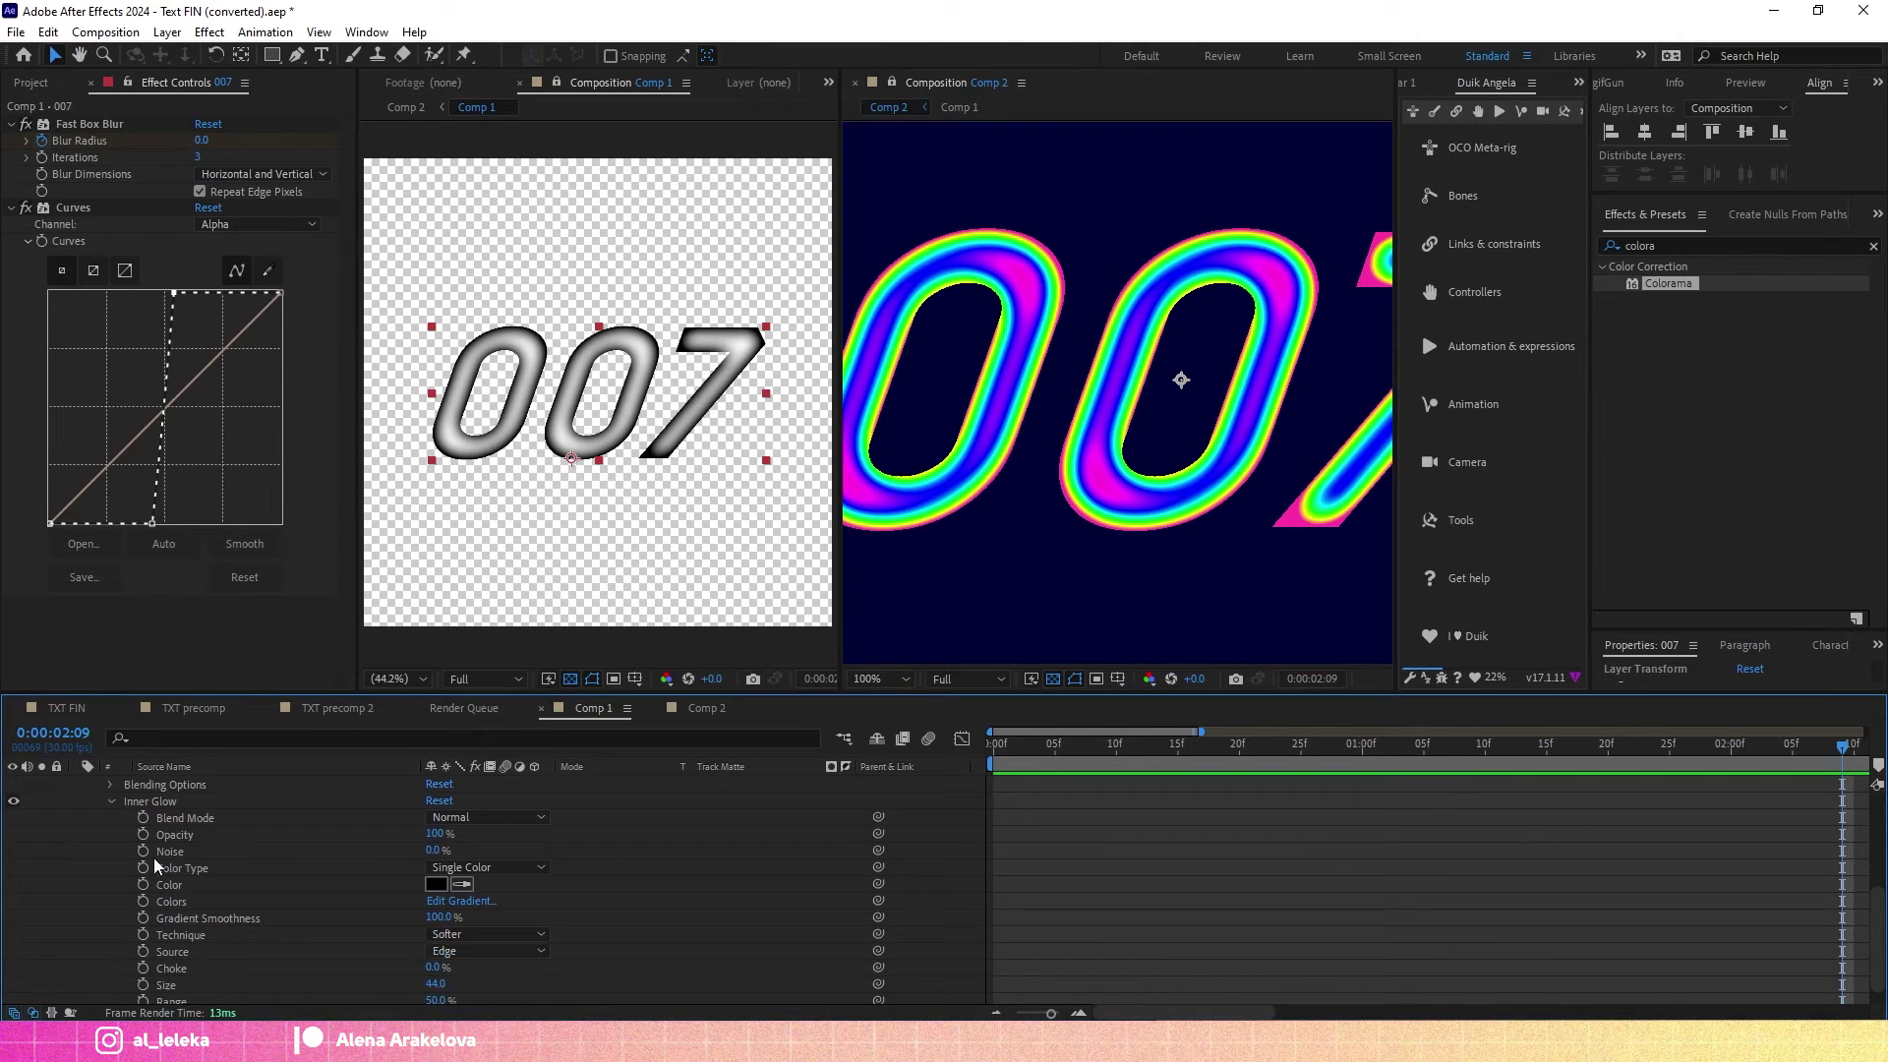
scroll(187, 899, down, 1)
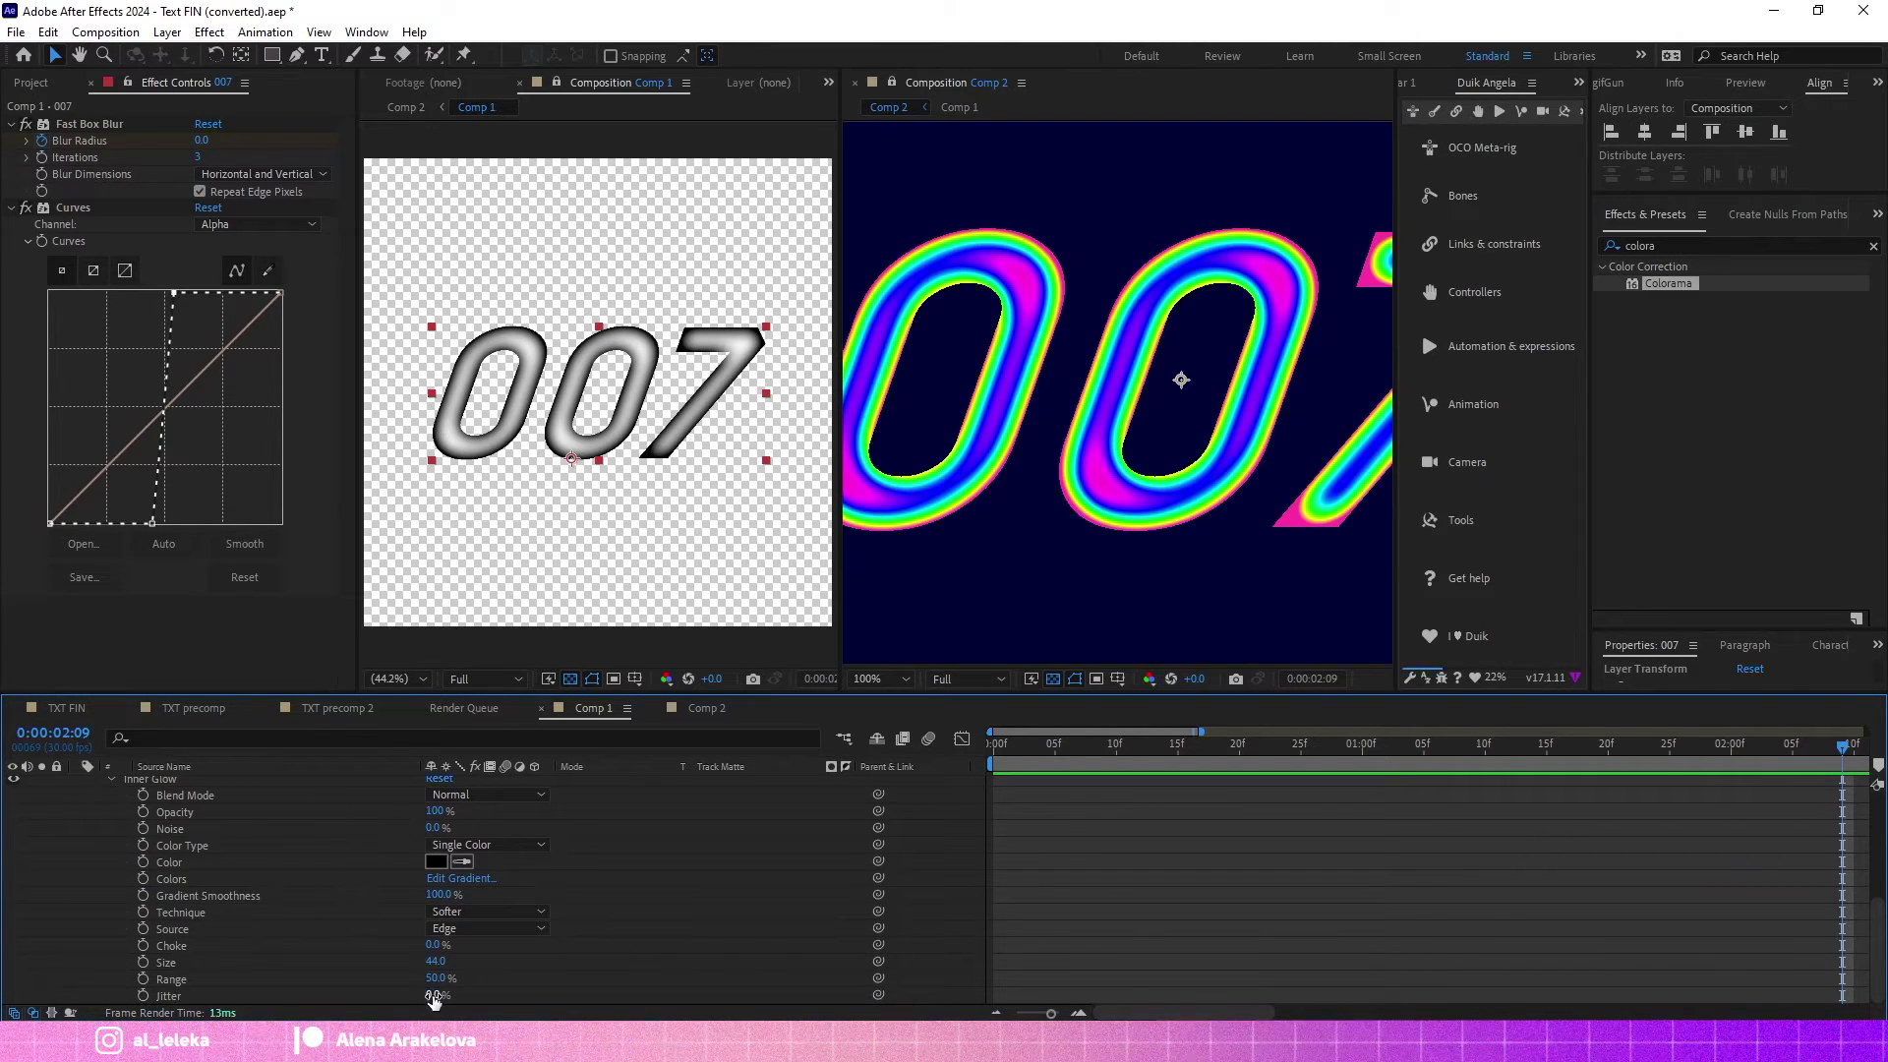
mouse_move(435, 961)
mouse_down()
mouse_move(453, 962)
mouse_move(408, 962)
mouse_up()
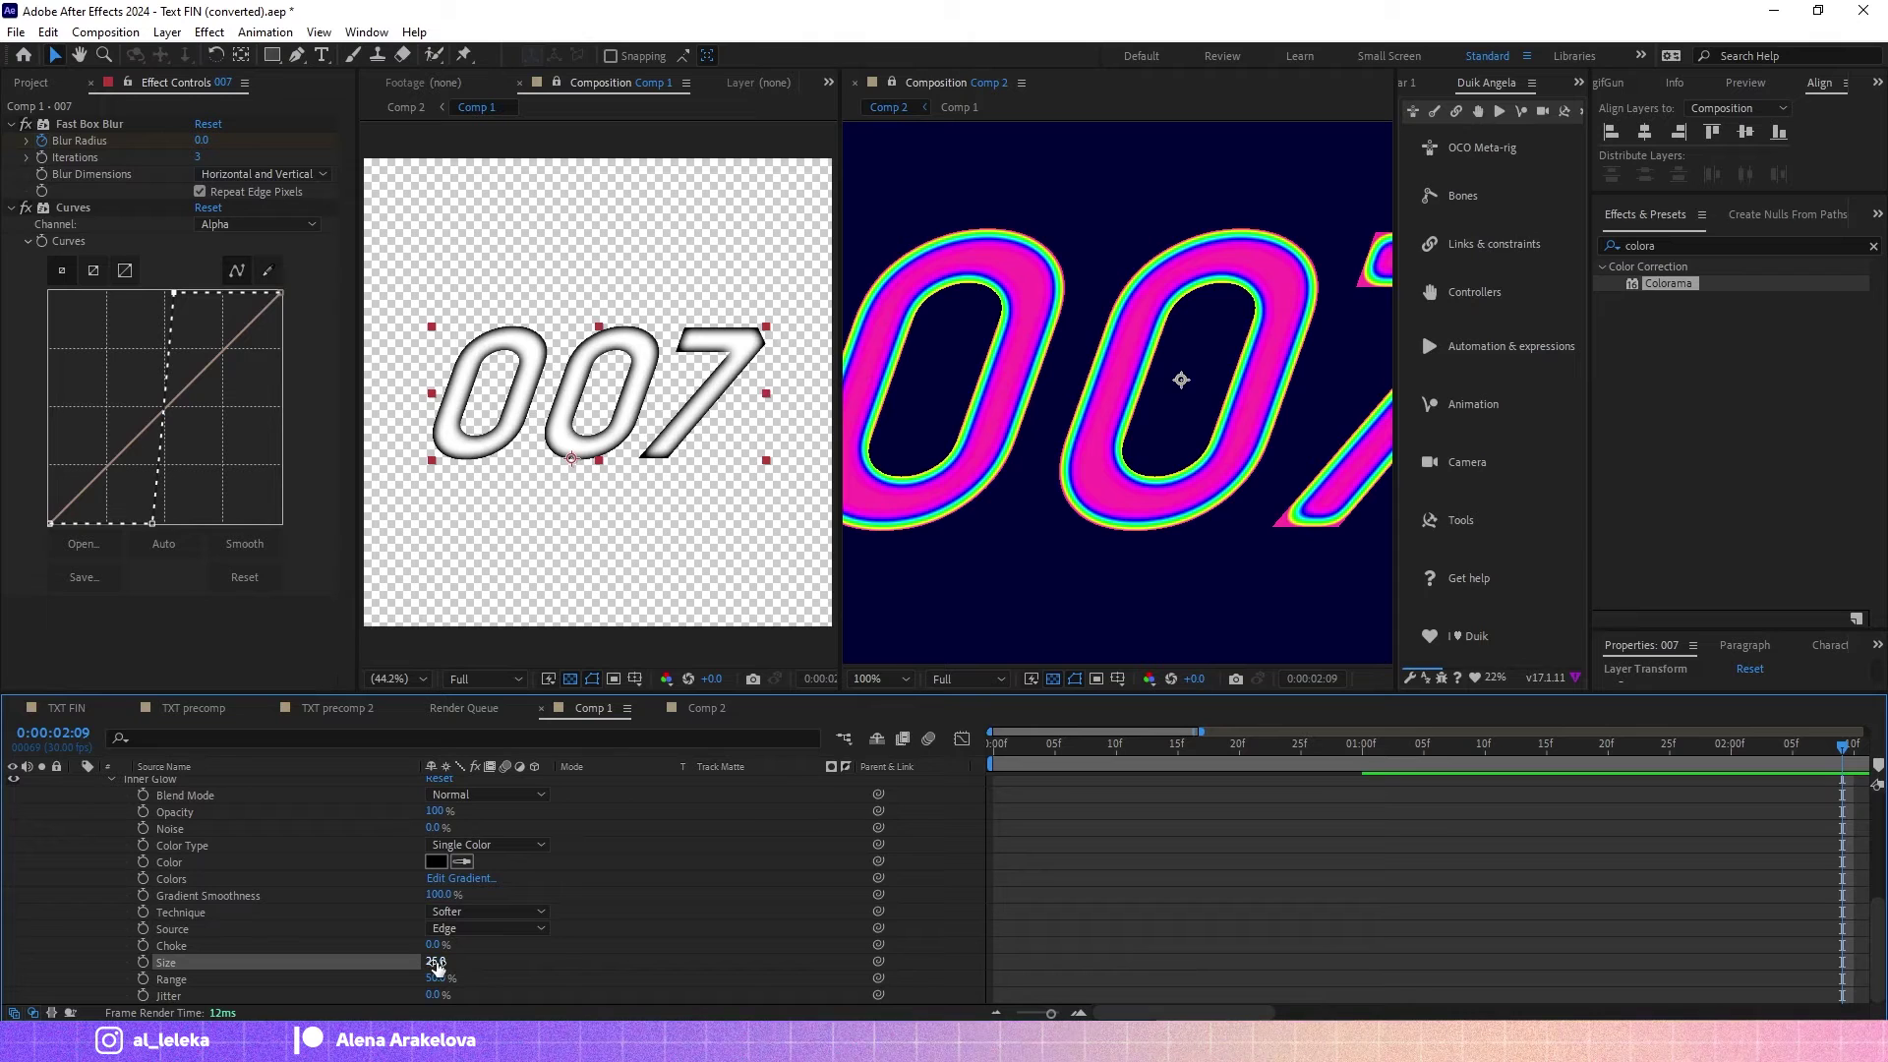
drag(439, 961, 456, 961)
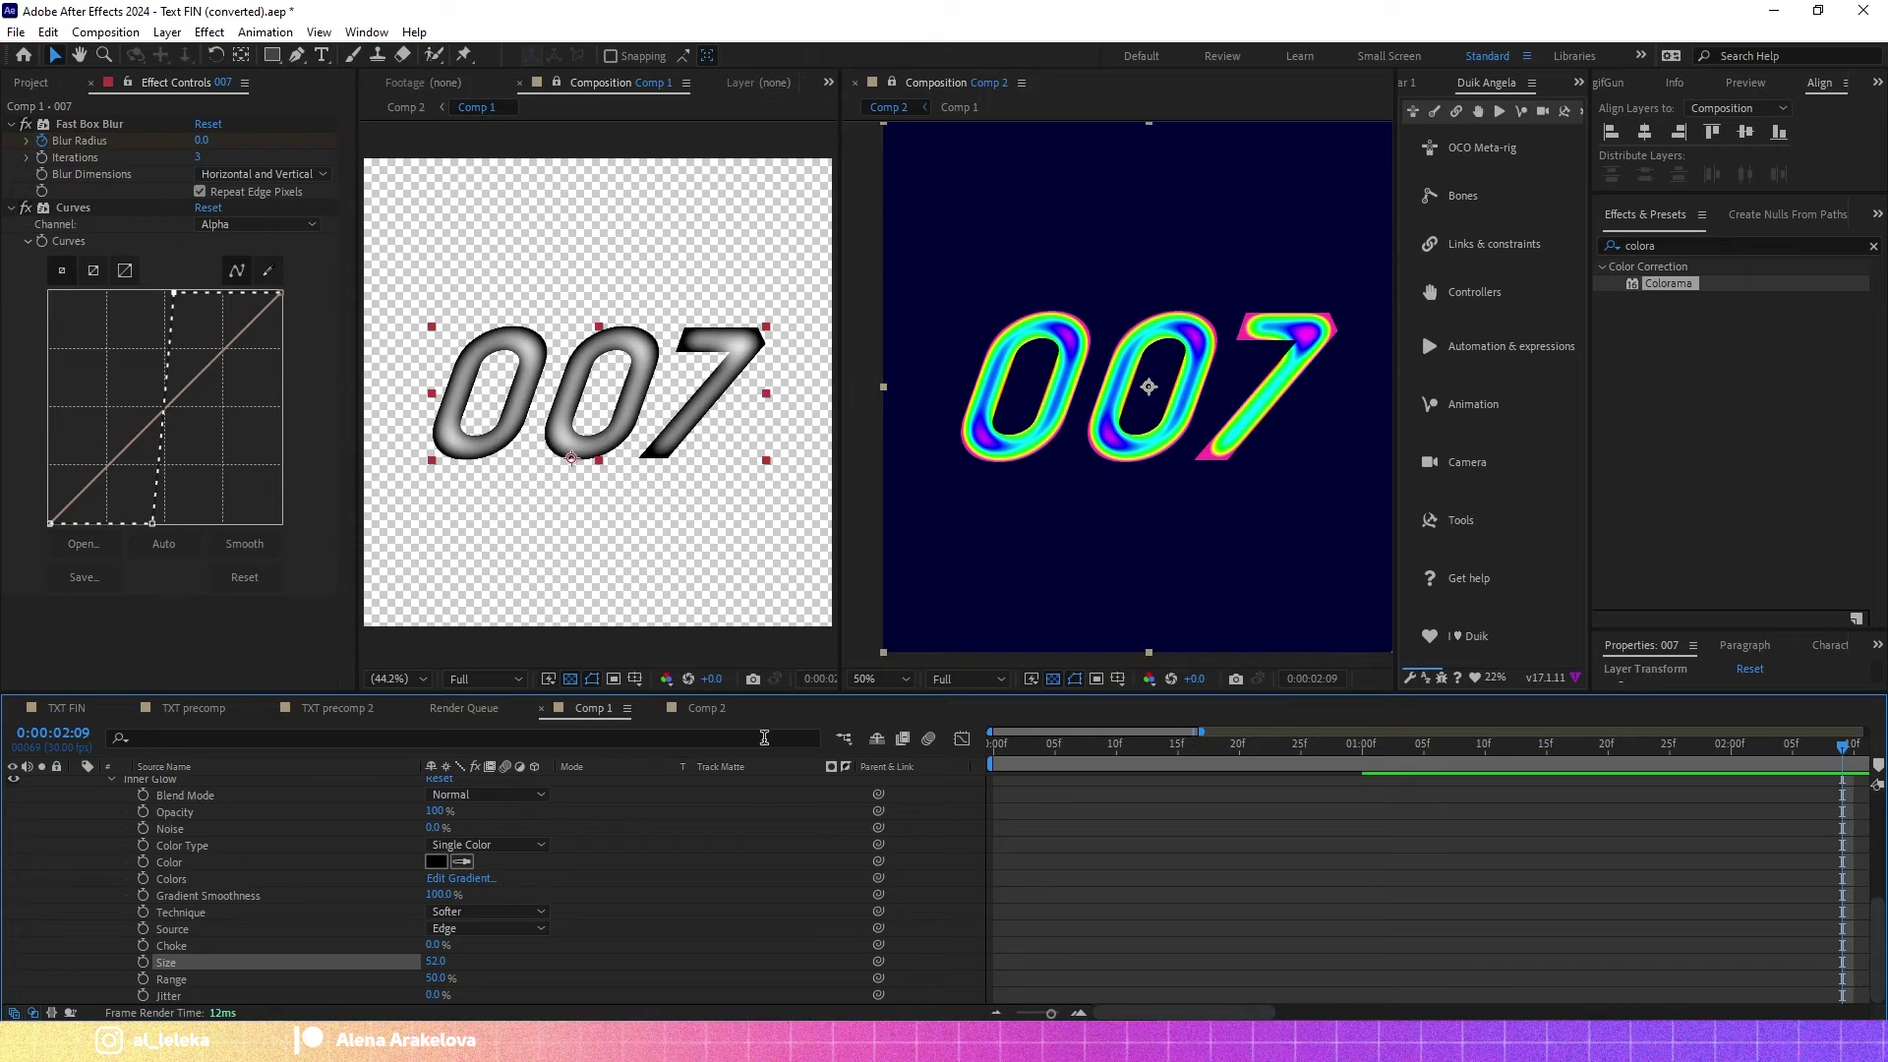
click(720, 712)
mouse_move(999, 747)
mouse_down()
mouse_move(1112, 750)
mouse_move(995, 752)
mouse_up()
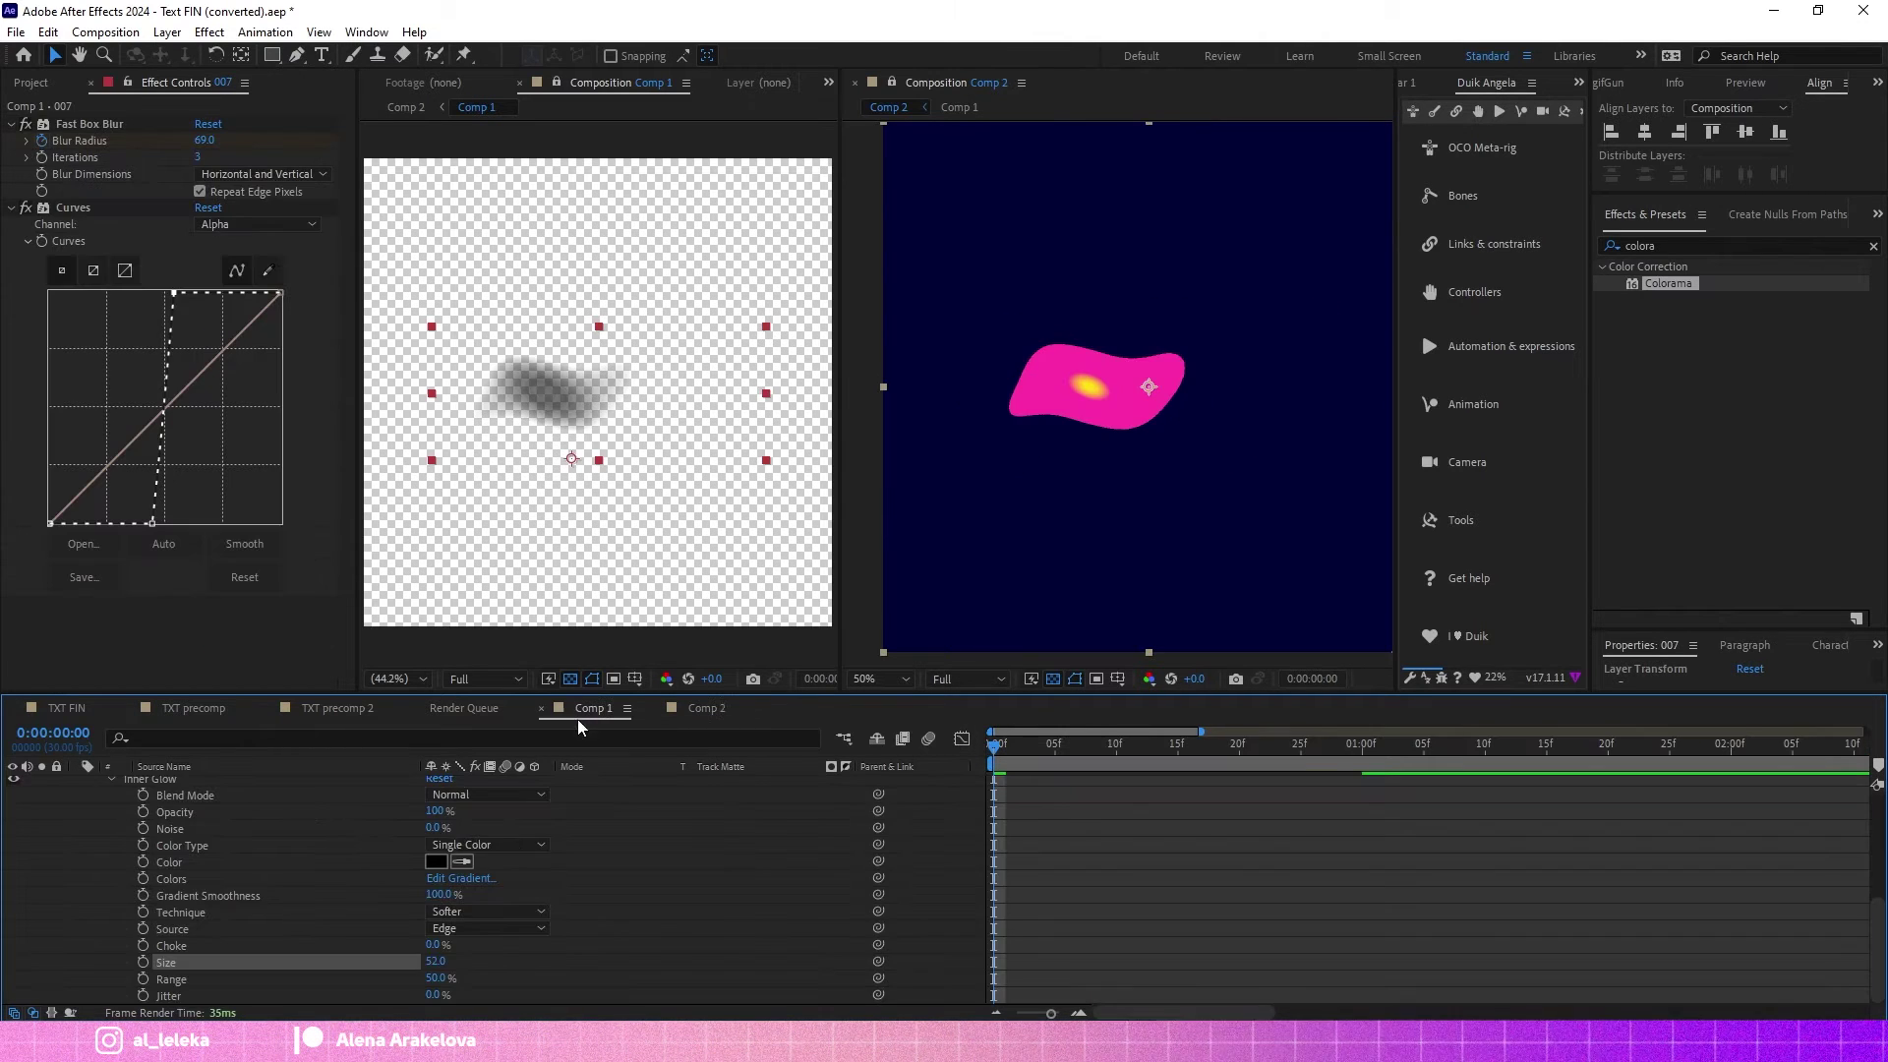
Keyframe the 007 layer's Opacity from 0% at frame 0 to 100% at frame 5.
key(t)
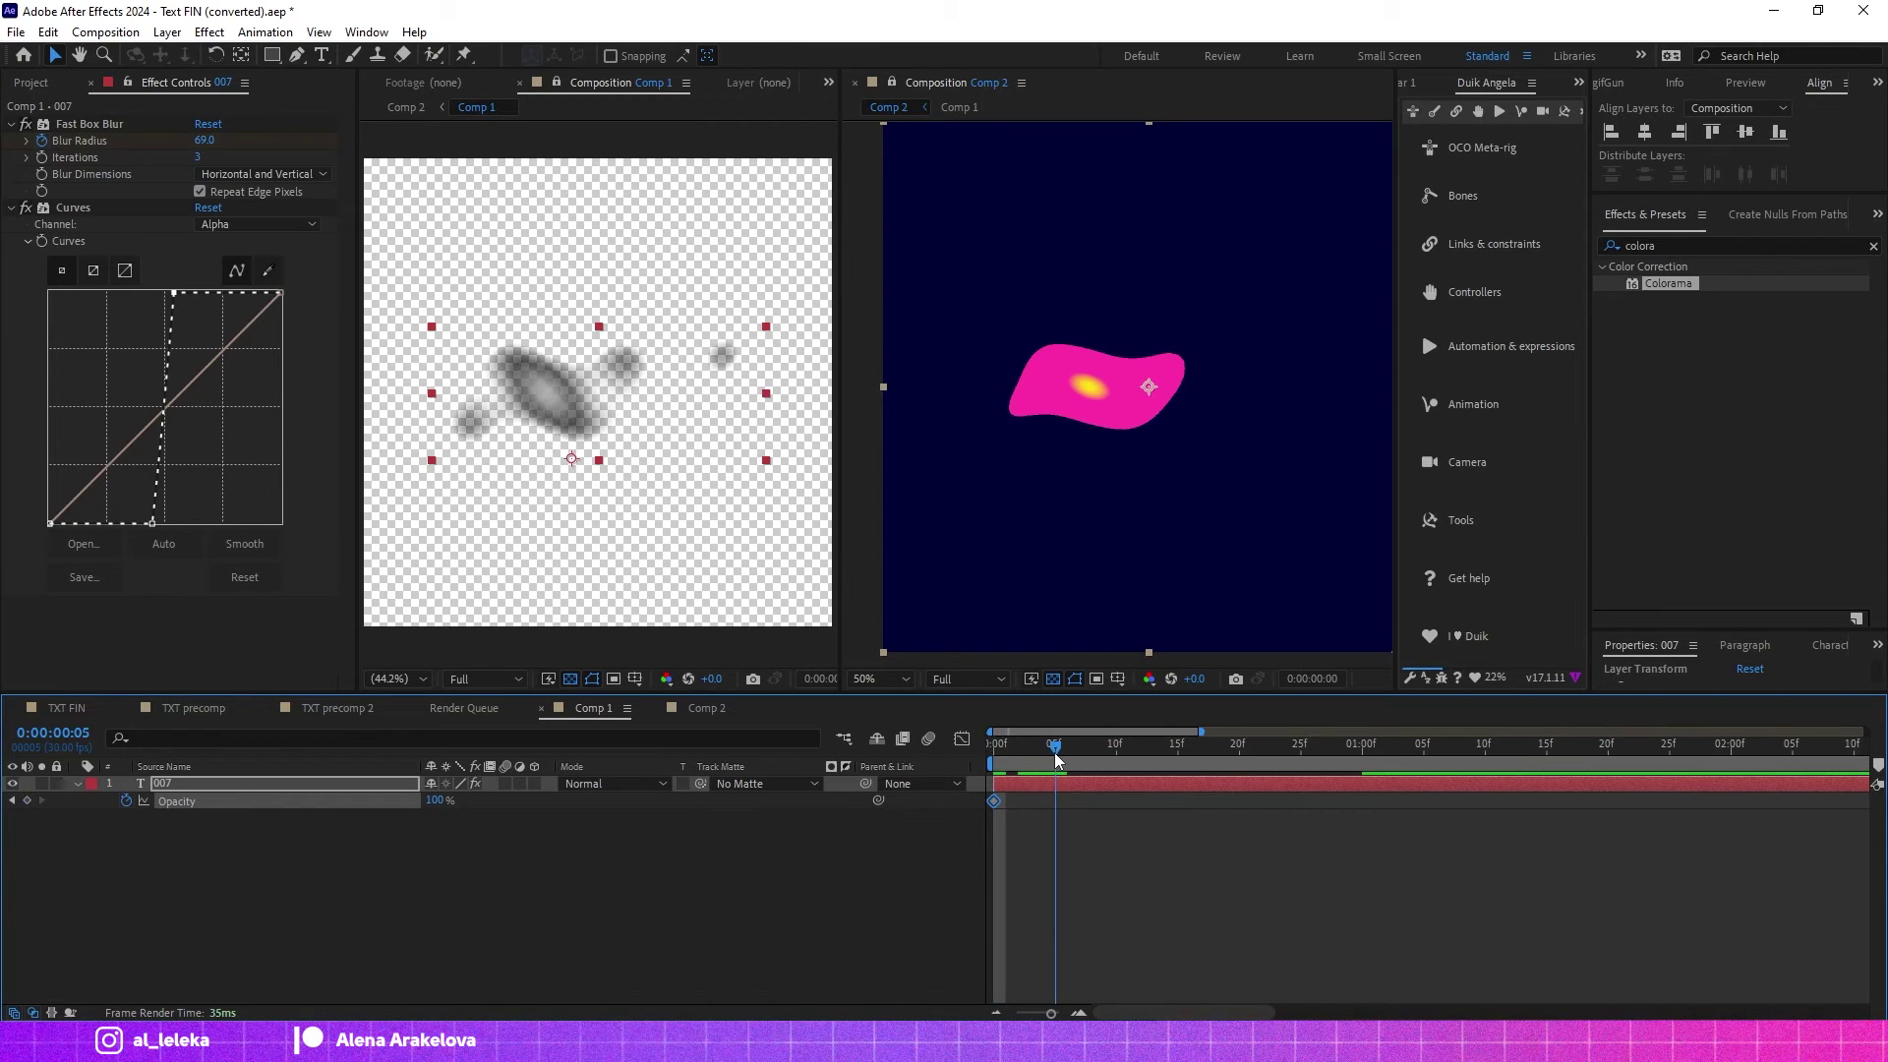
key(alt+shift+t)
key(Home)
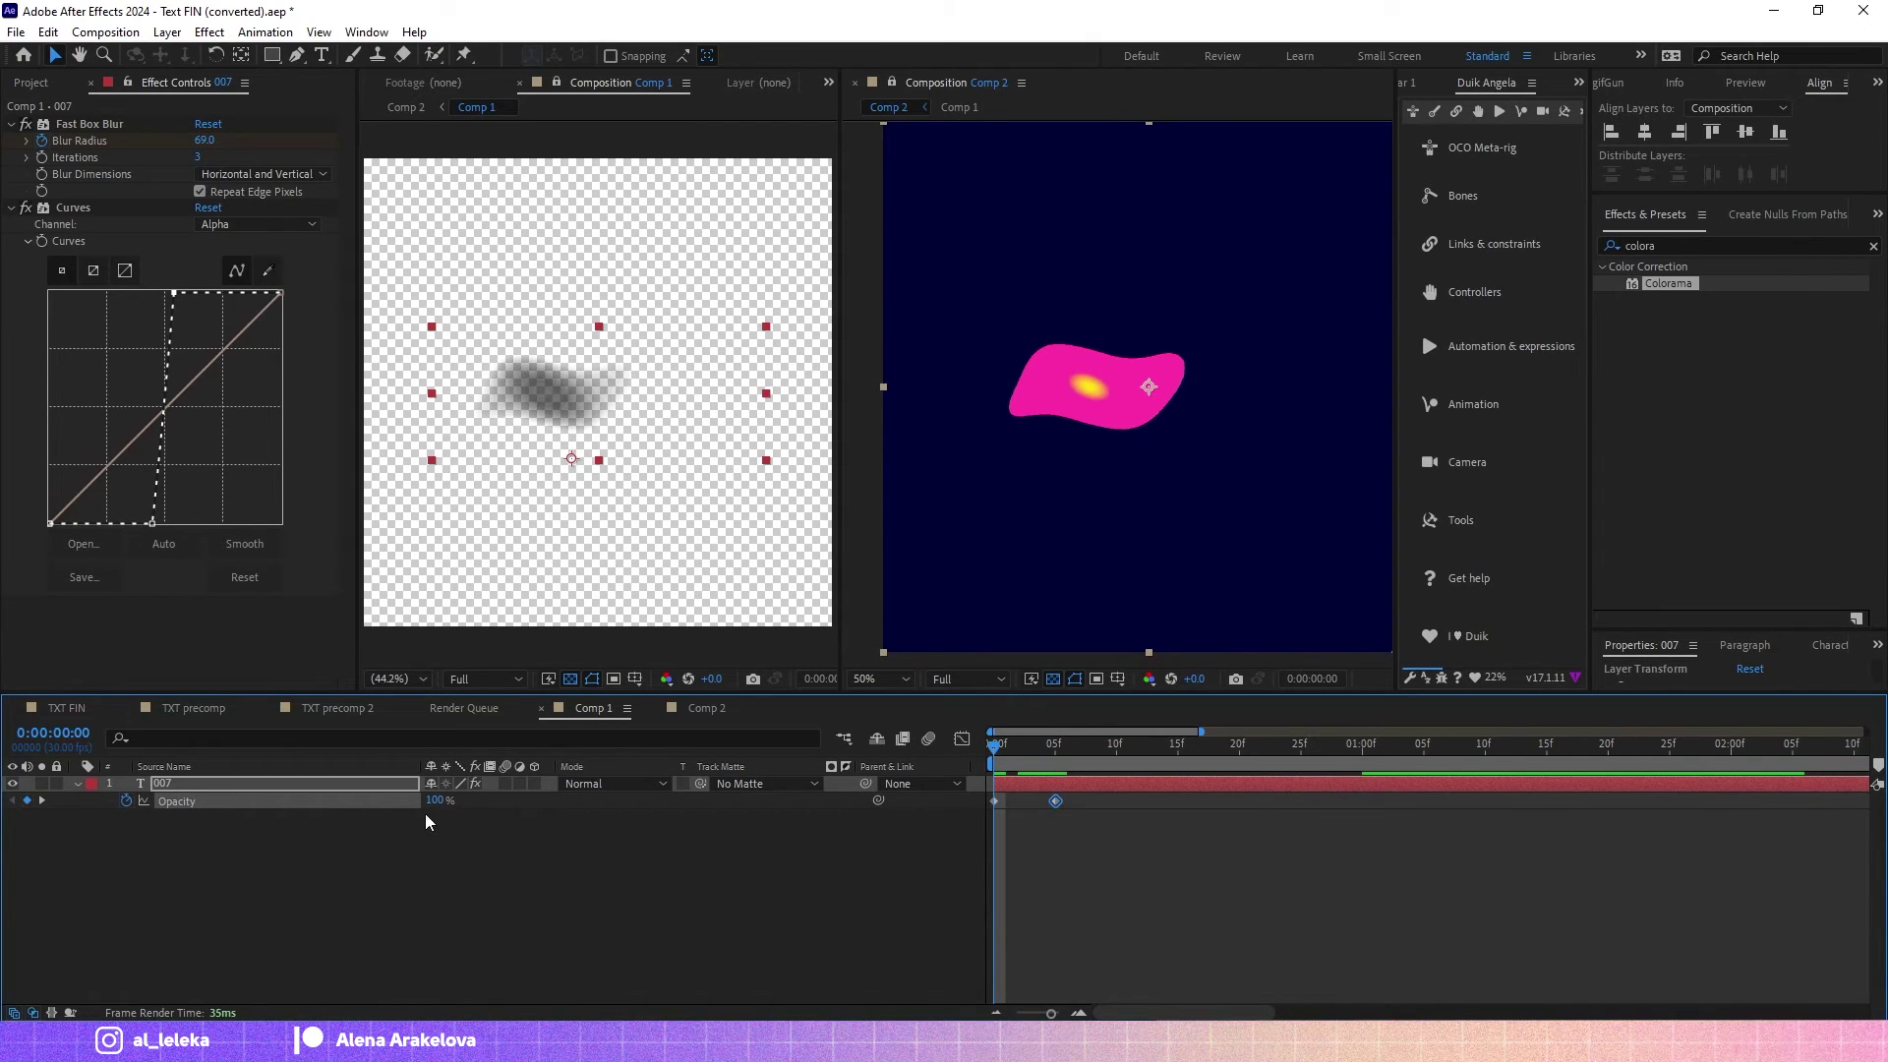
drag(388, 802, 325, 802)
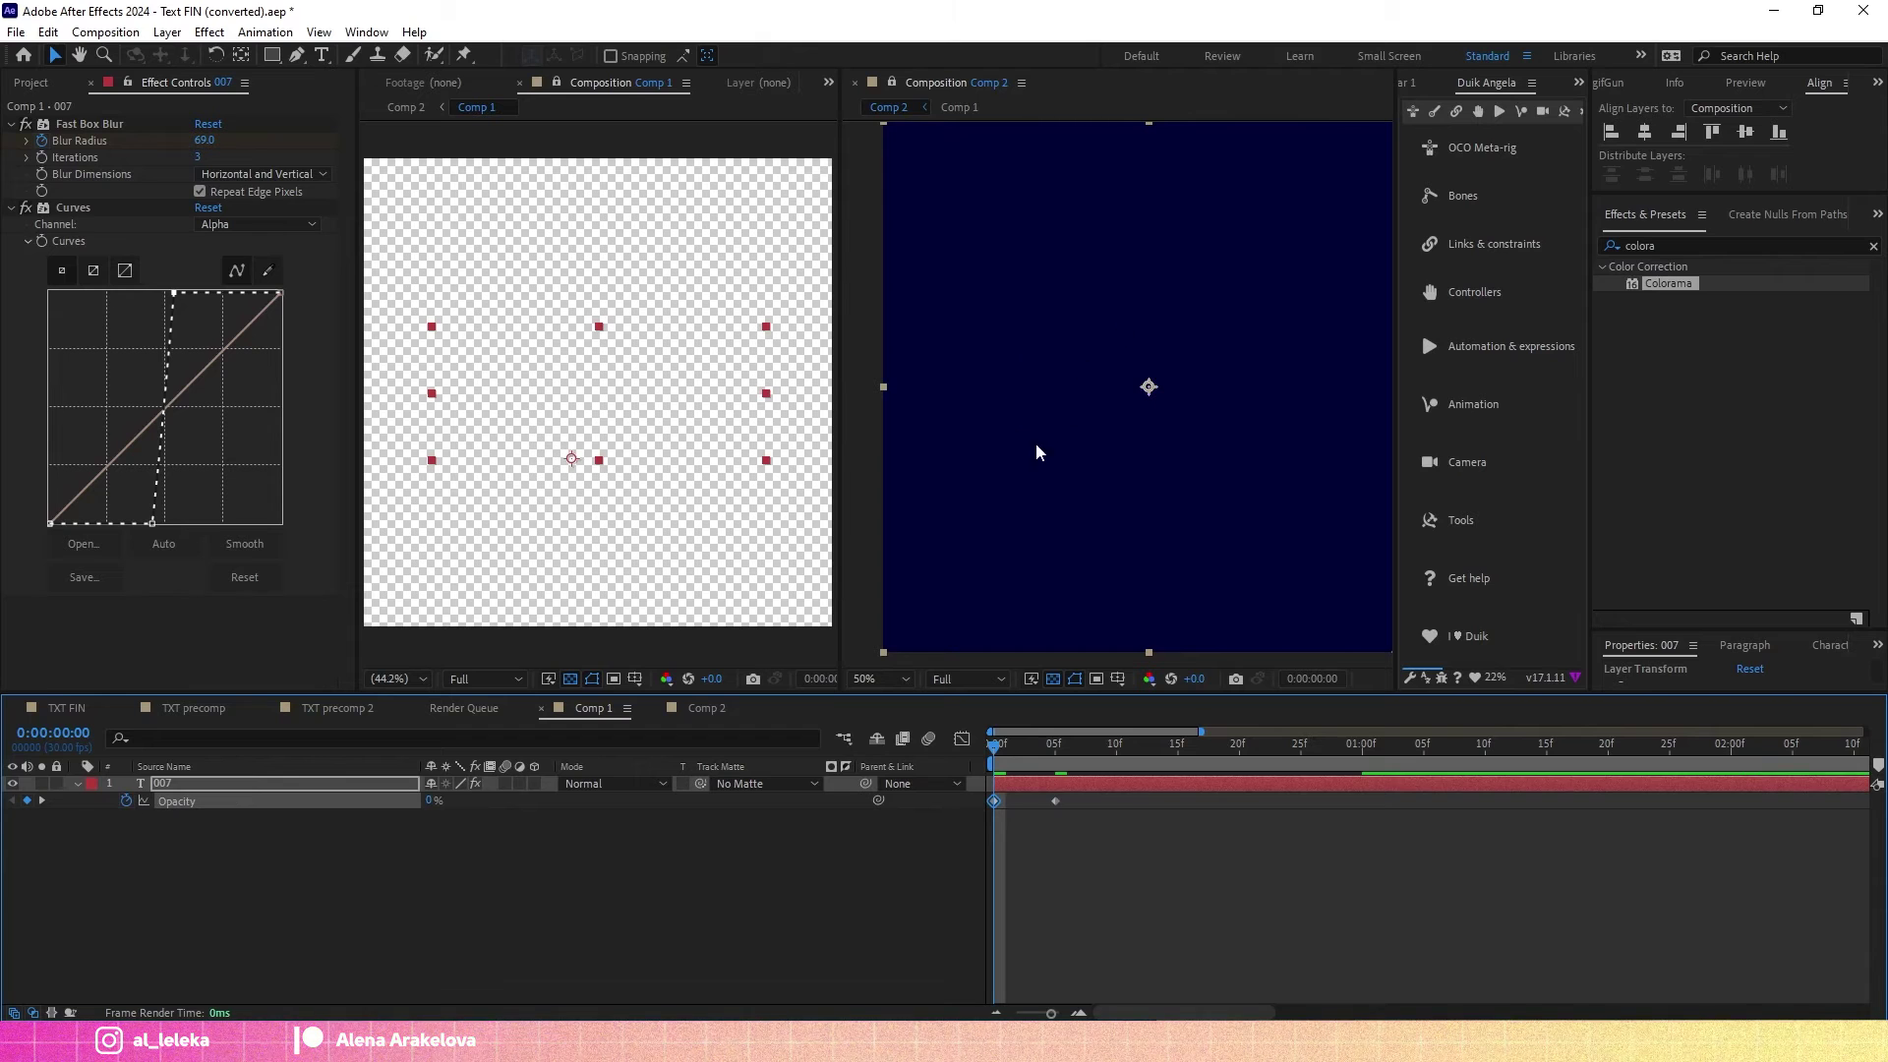
Play back the fade-in in Comp 2, then return to the 007 precomp timeline.
click(706, 708)
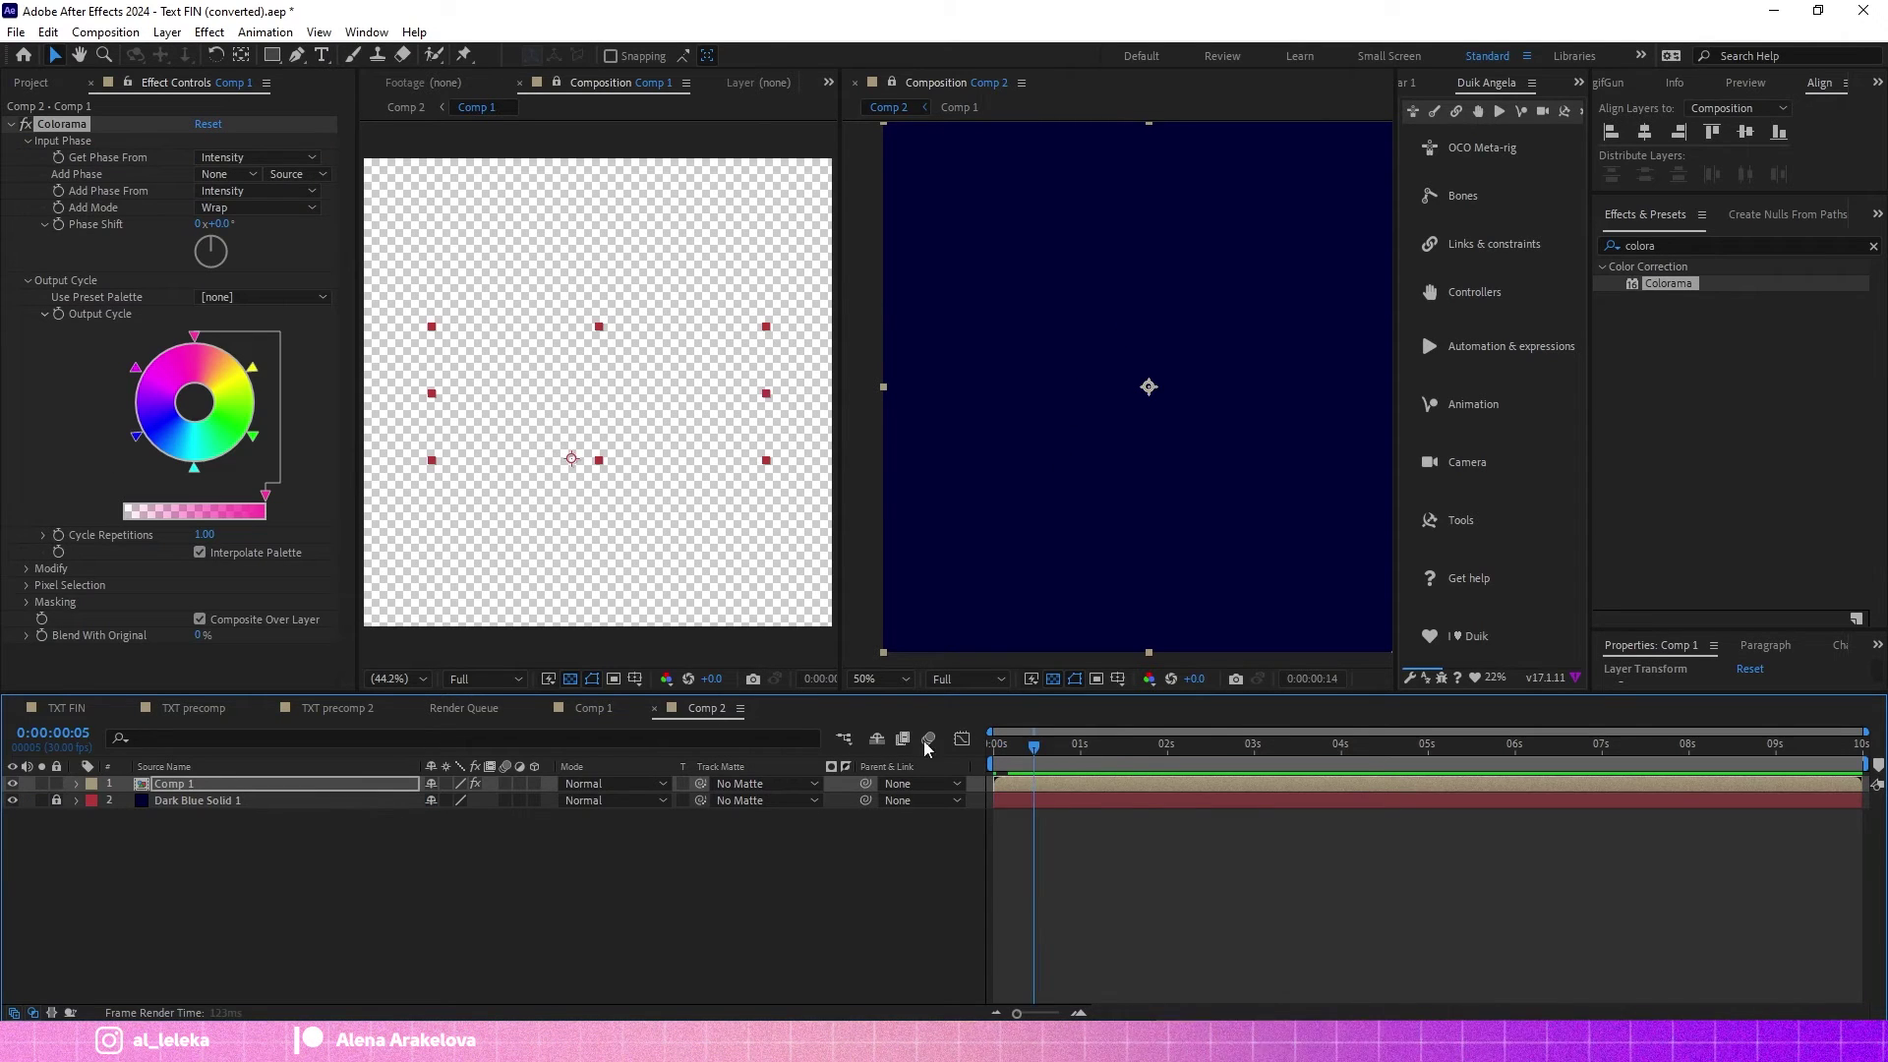
key(space)
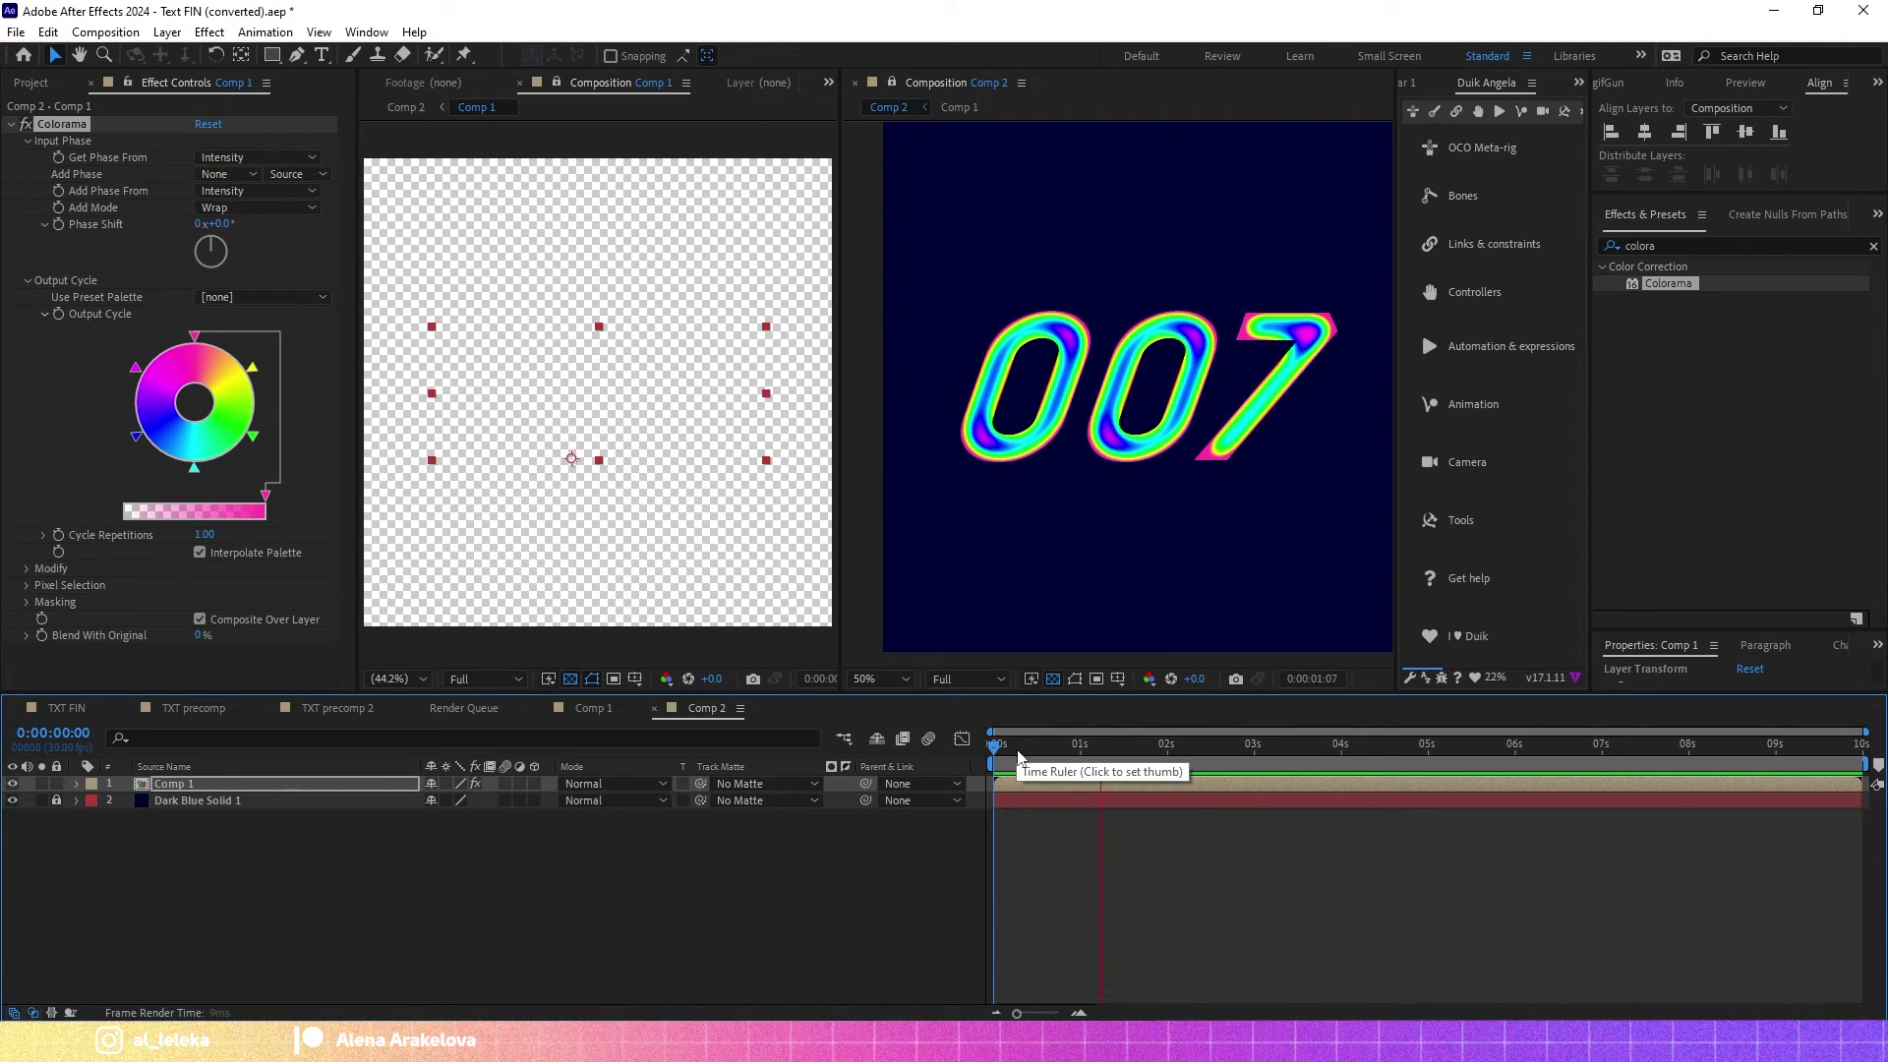
click(593, 708)
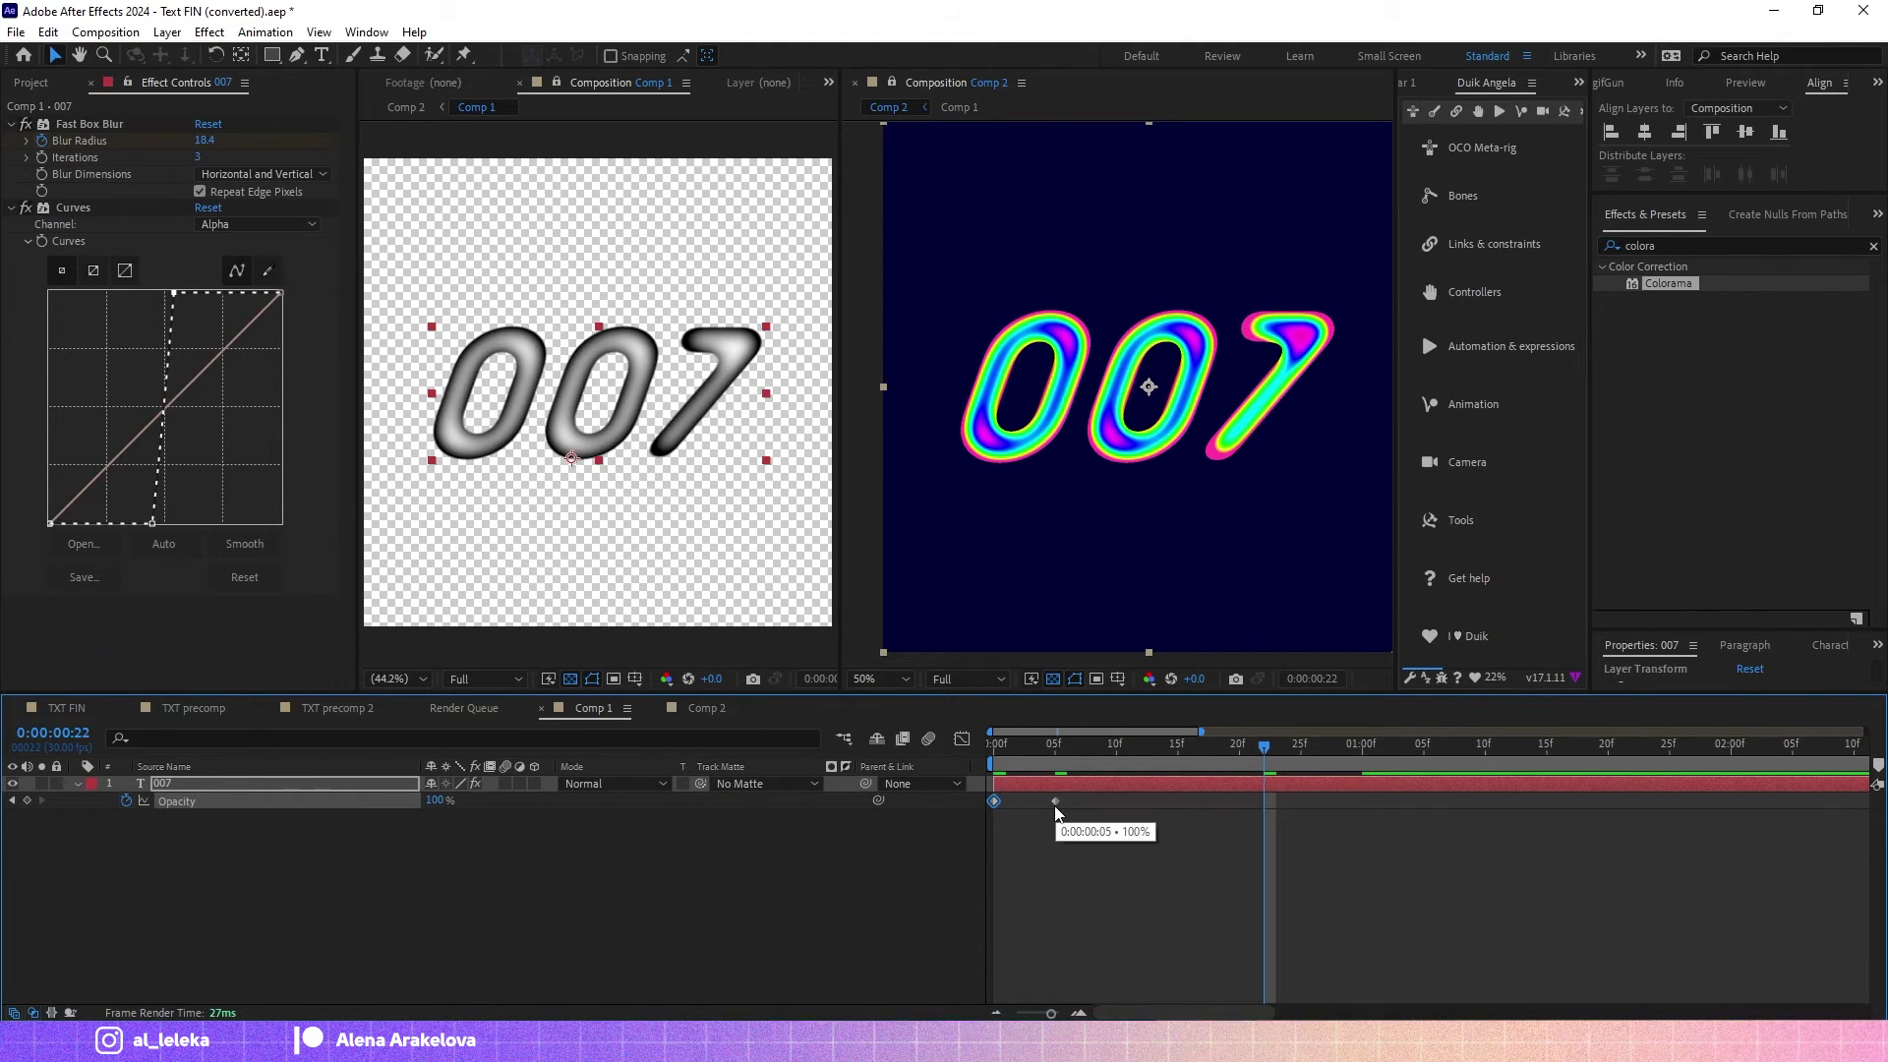
Retime the final Blur Radius keyframe and apply Easy Ease with about 82% influence in the Graph Editor.
drag(1374, 822, 1424, 822)
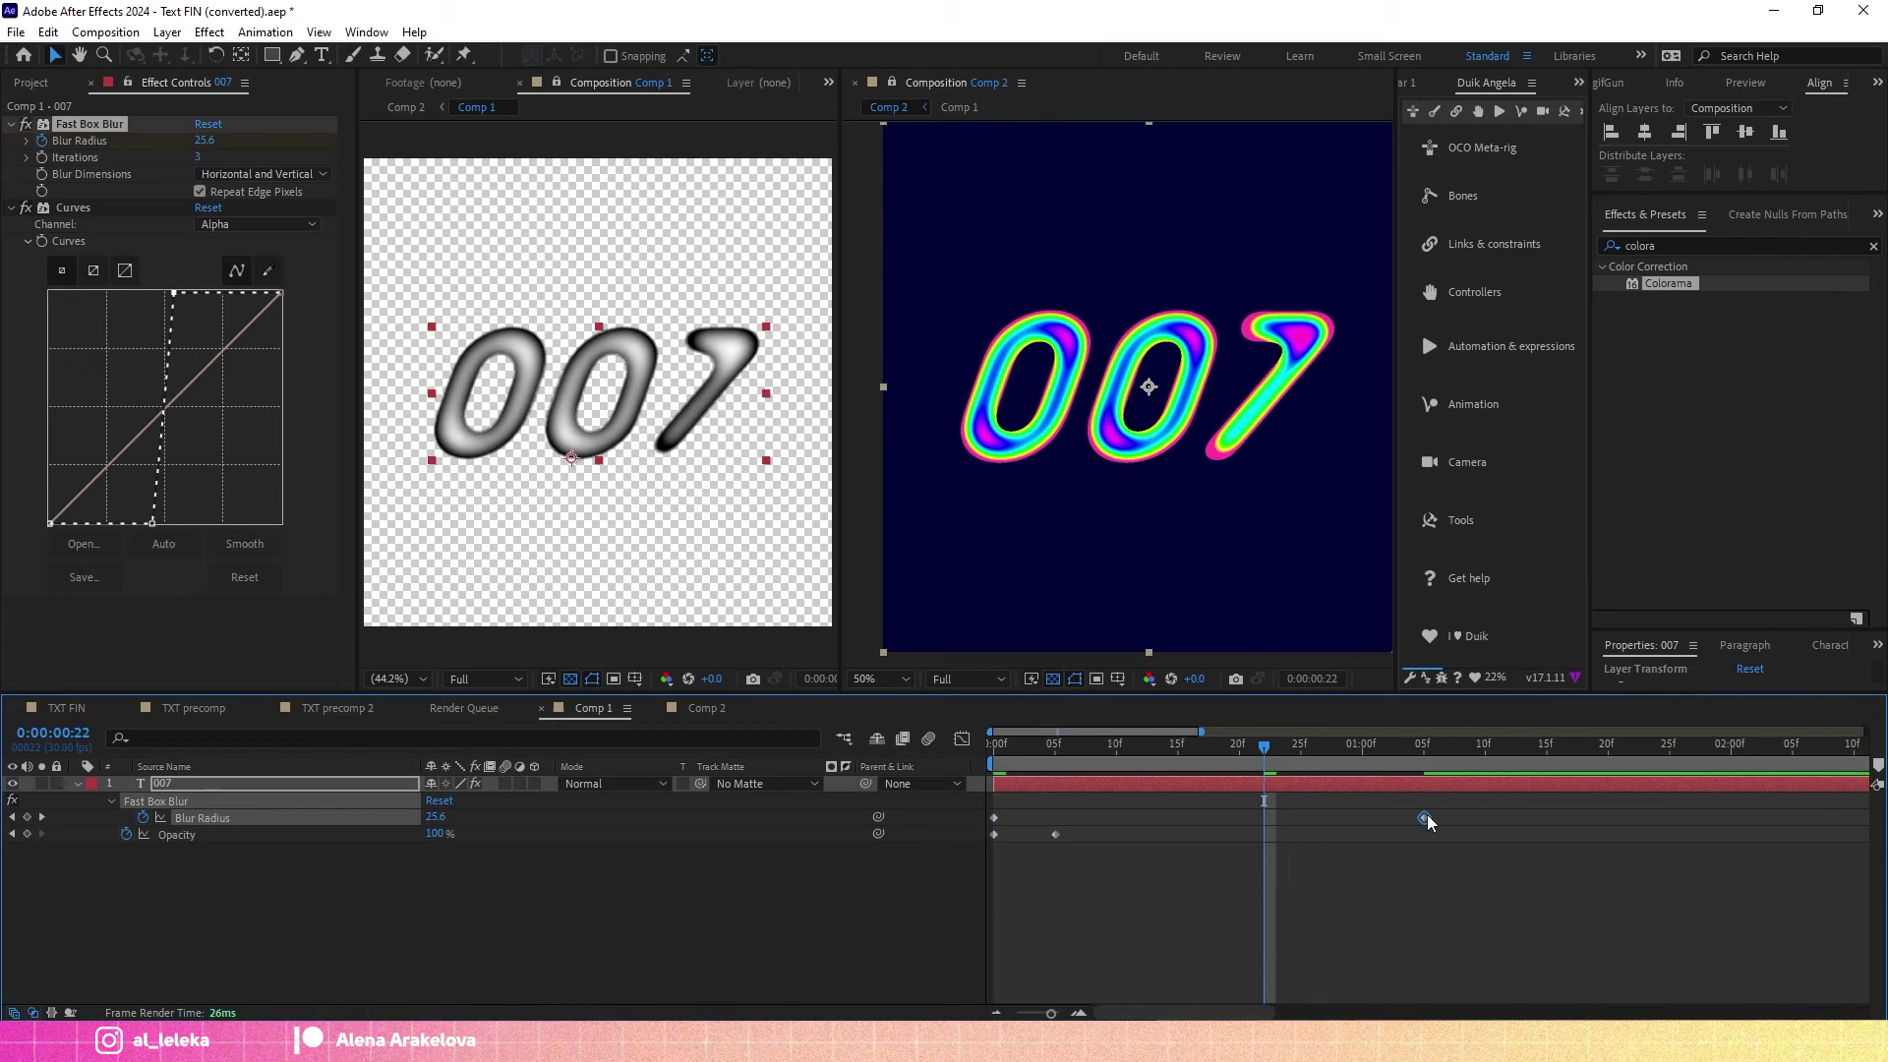
key(shift+F3)
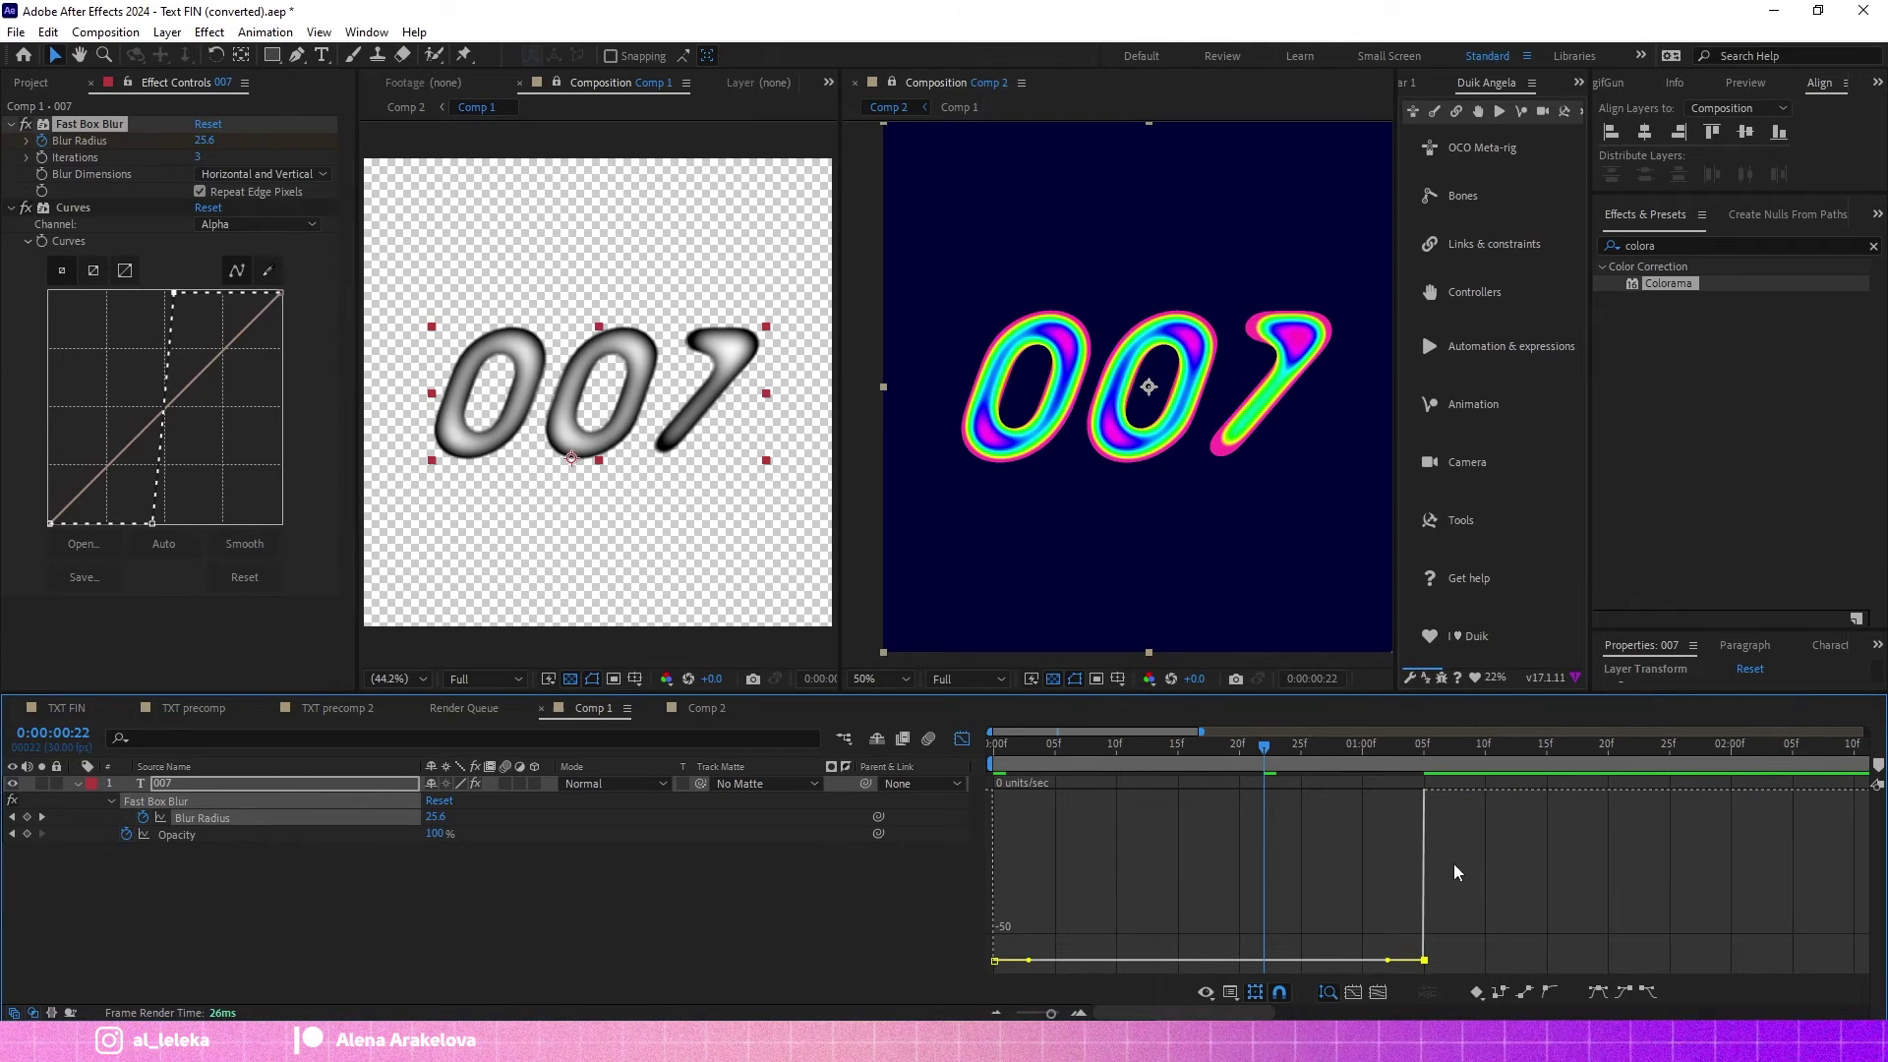
key(F9)
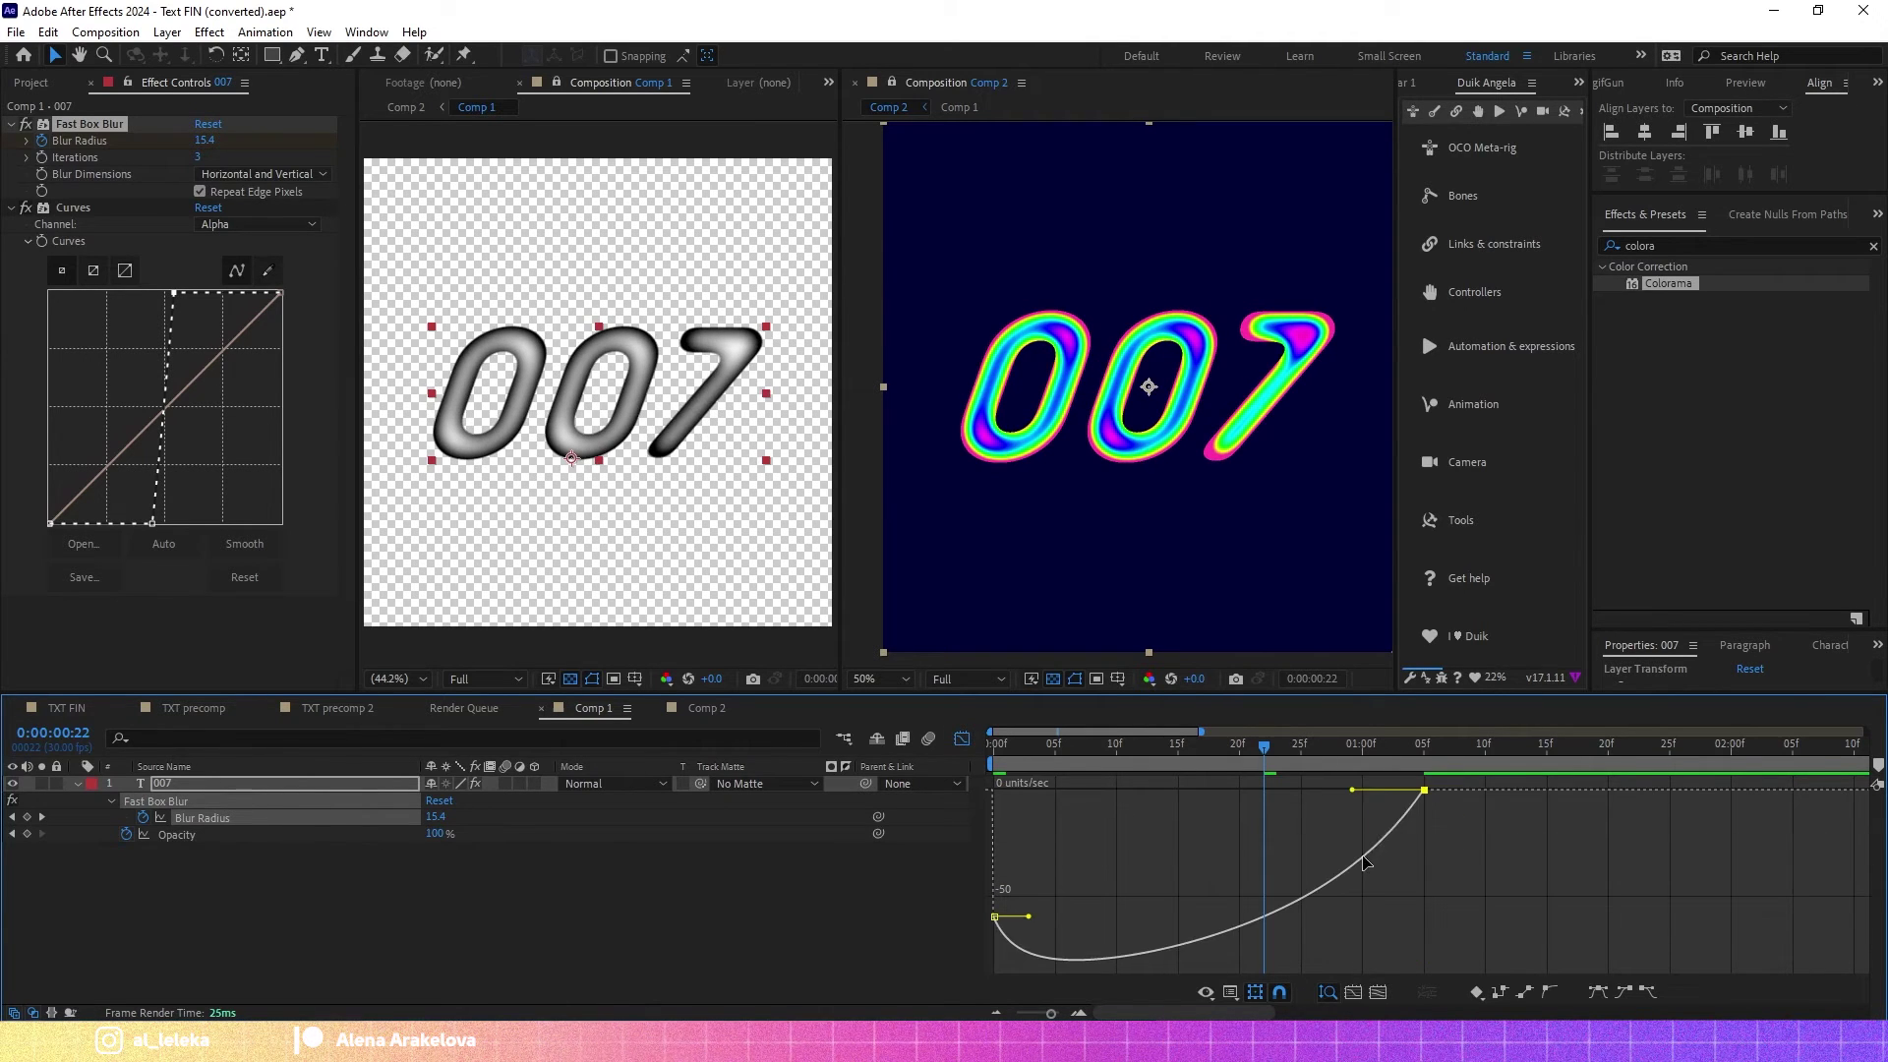
drag(1352, 792, 1247, 795)
Scrub Comp 2 from the start to preview the eased blur animation.
click(710, 709)
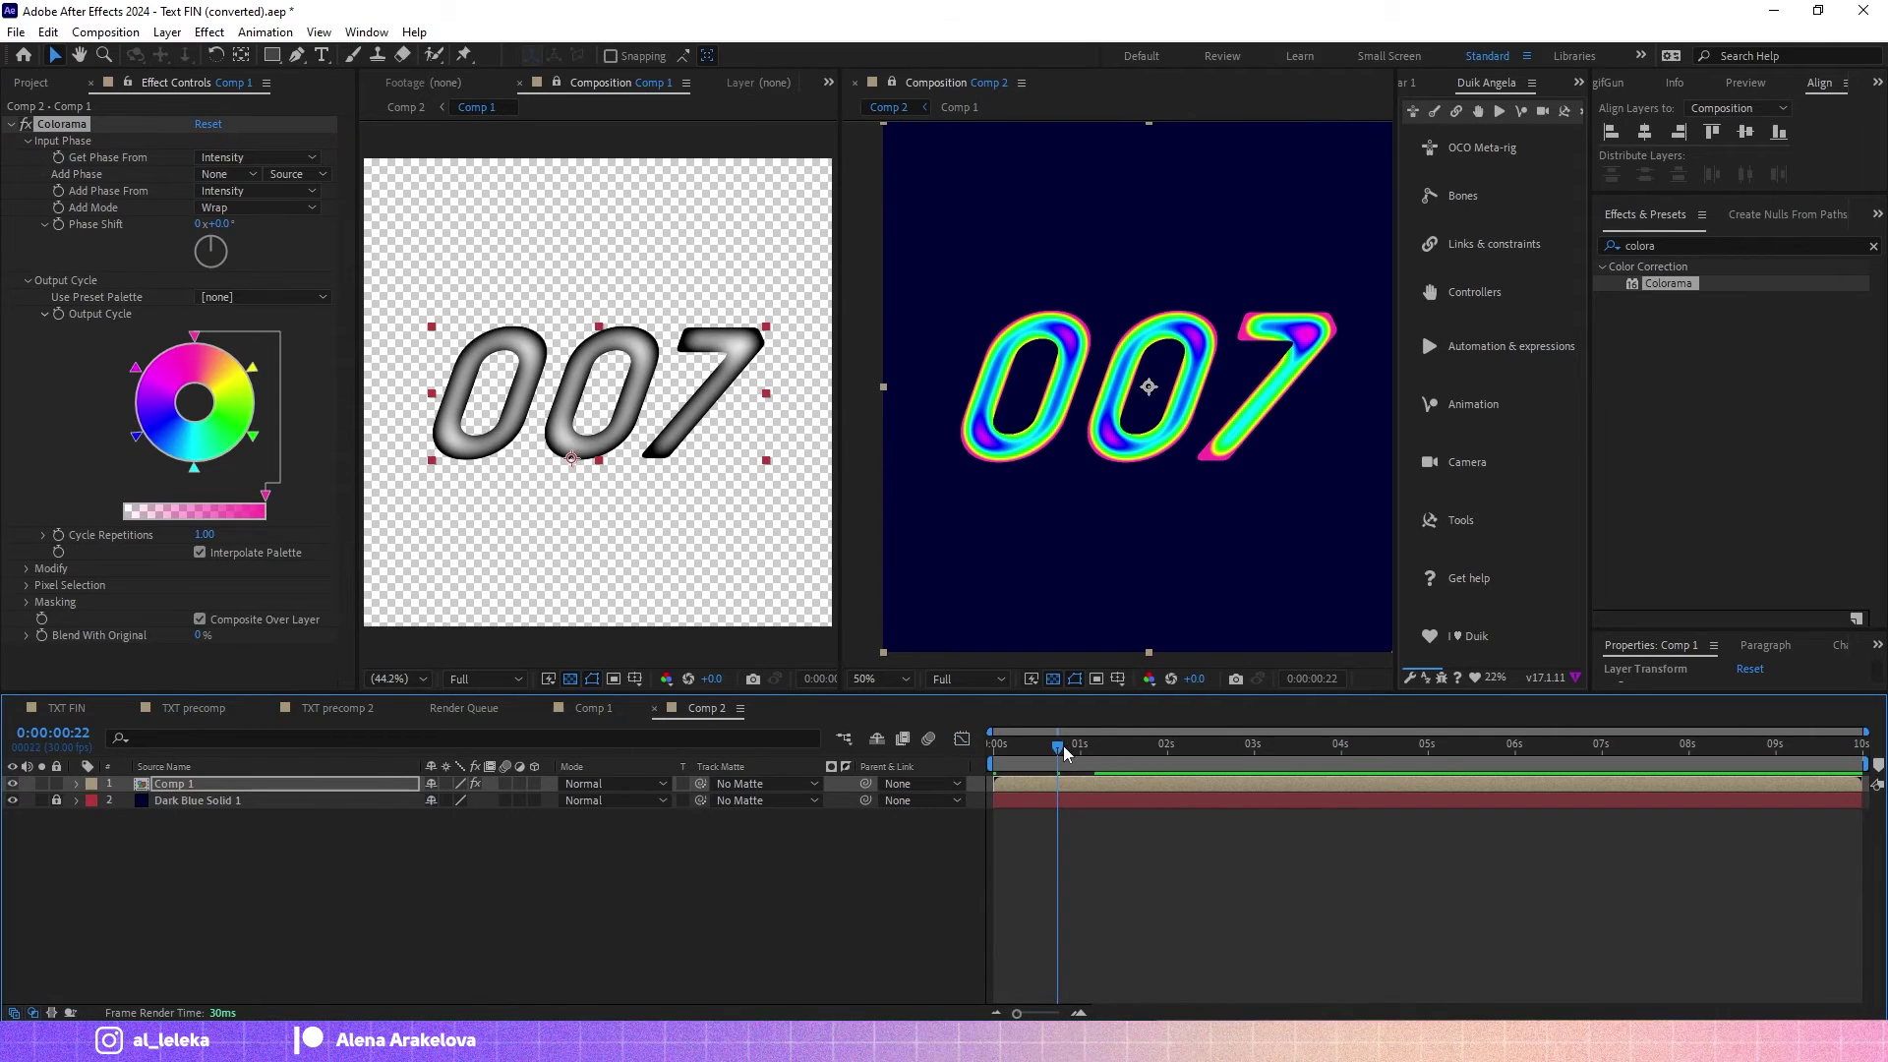
drag(1062, 752, 991, 753)
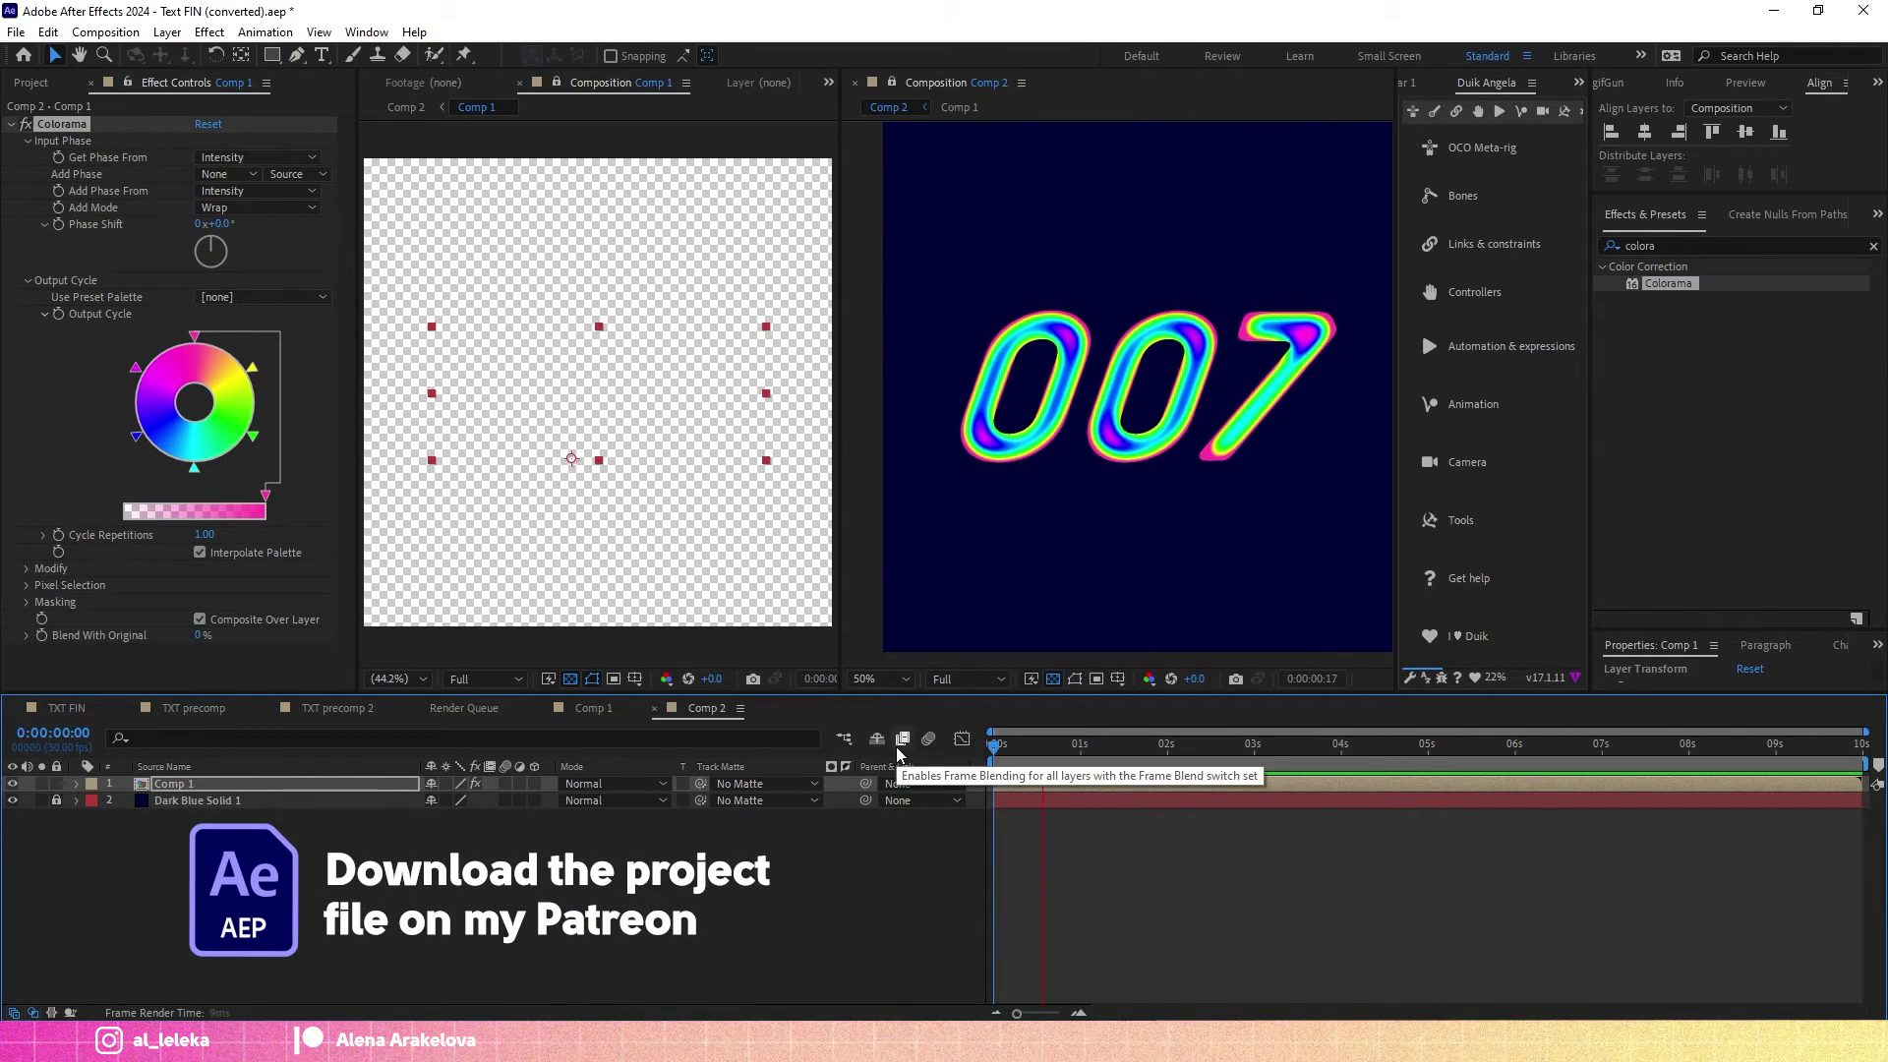
drag(1141, 753, 1183, 754)
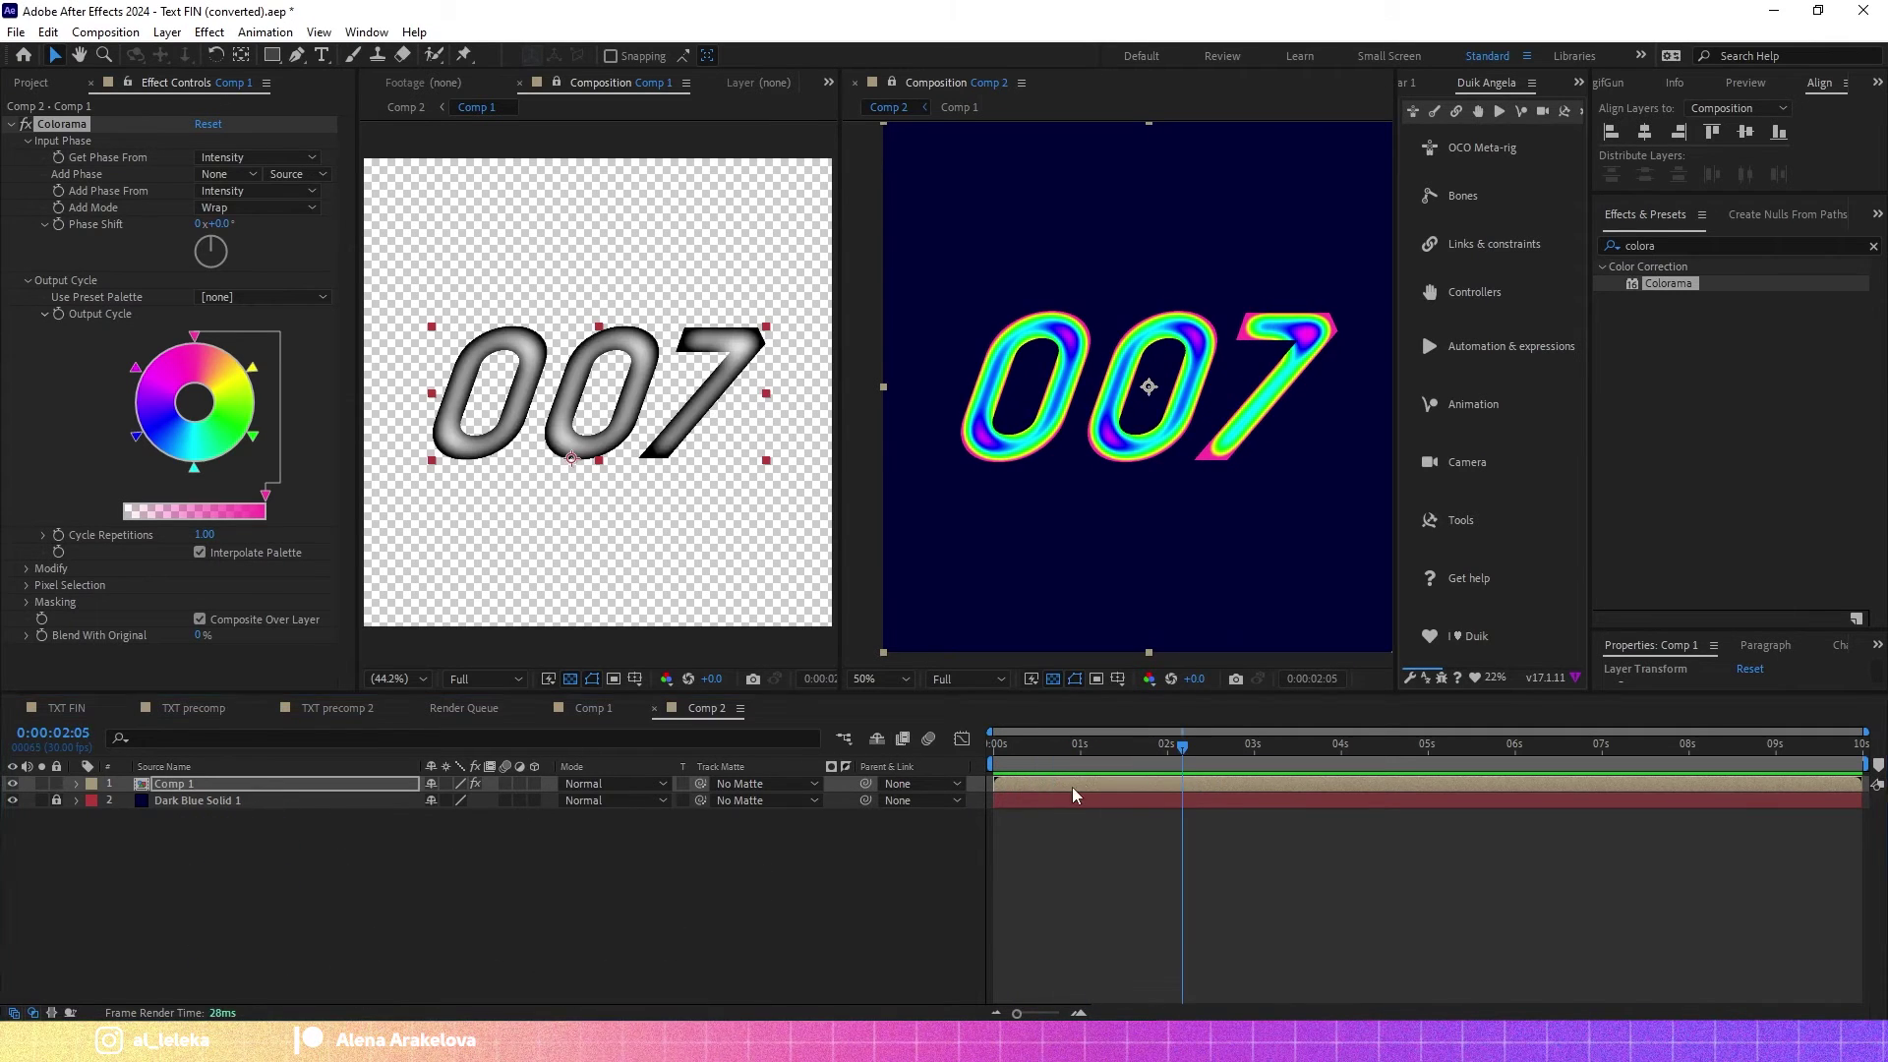
click(1685, 247)
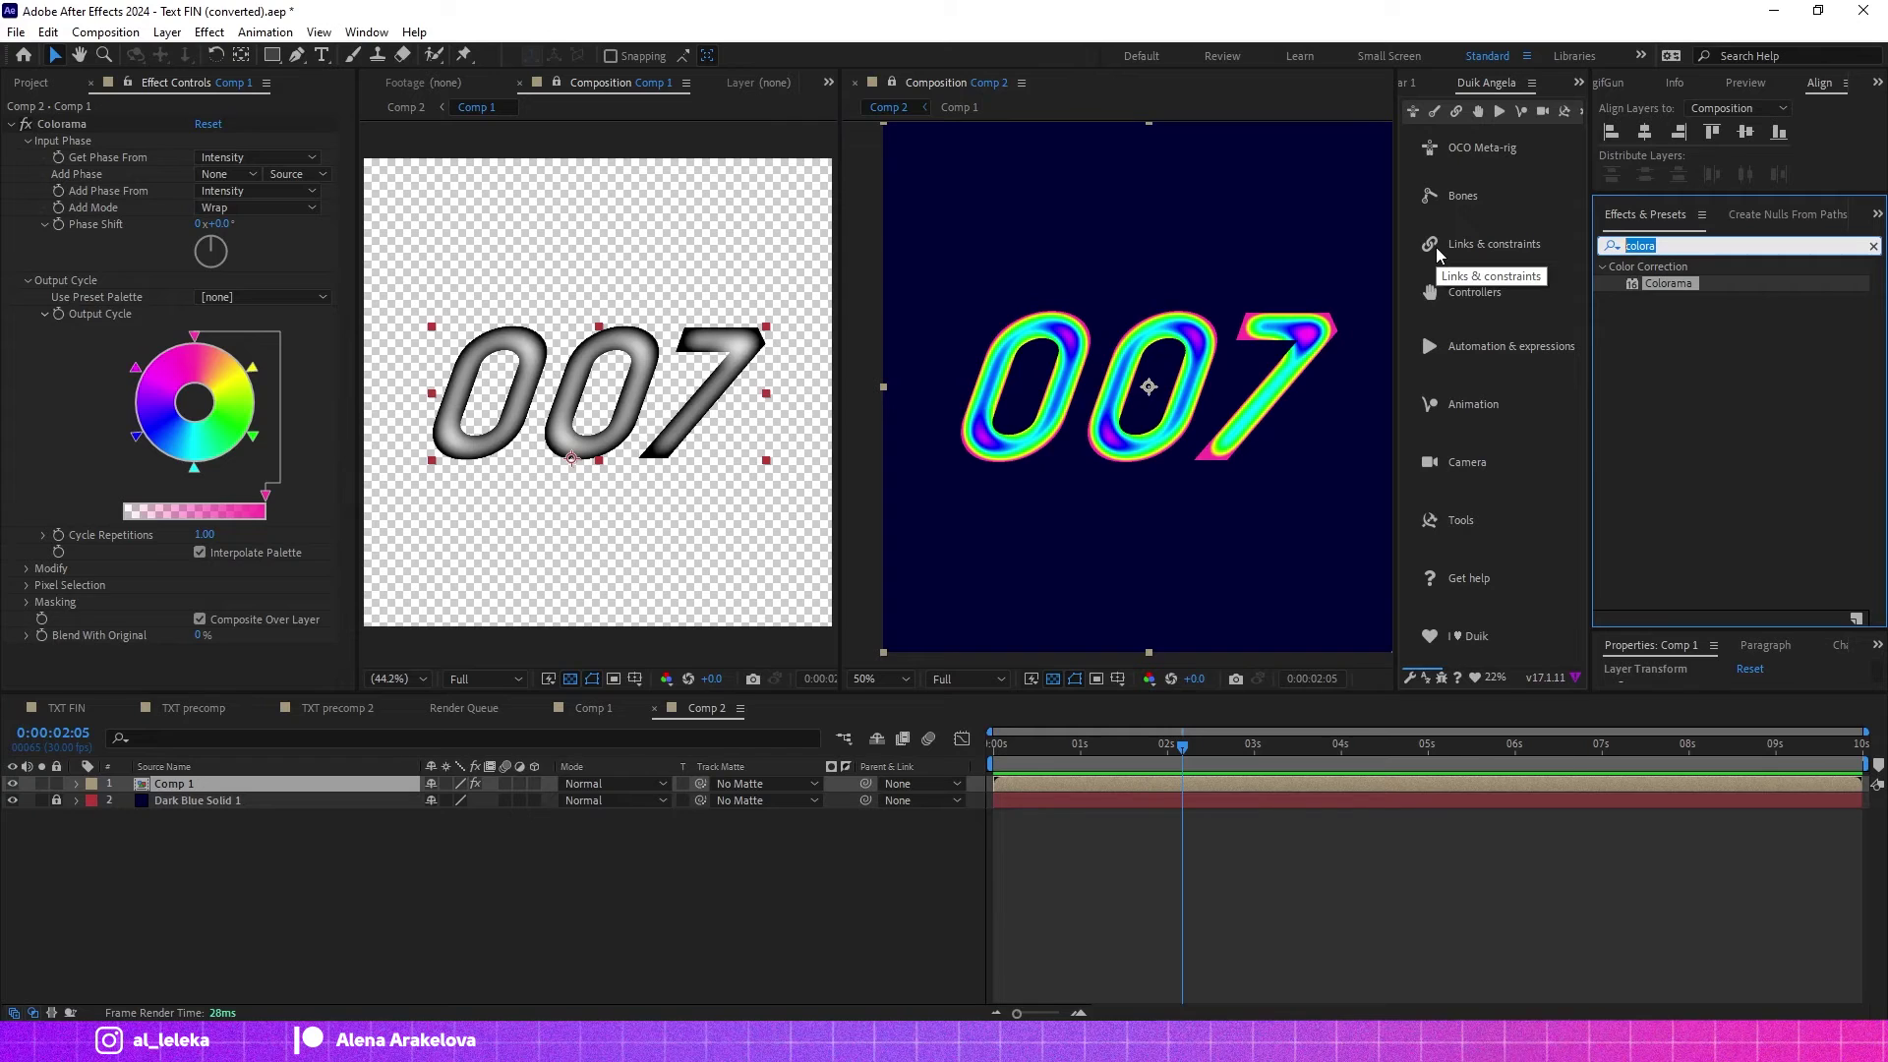
Apply Noise HLS to the Comp 1 layer with Hue 4% and Lightness 5%.
text(noise)
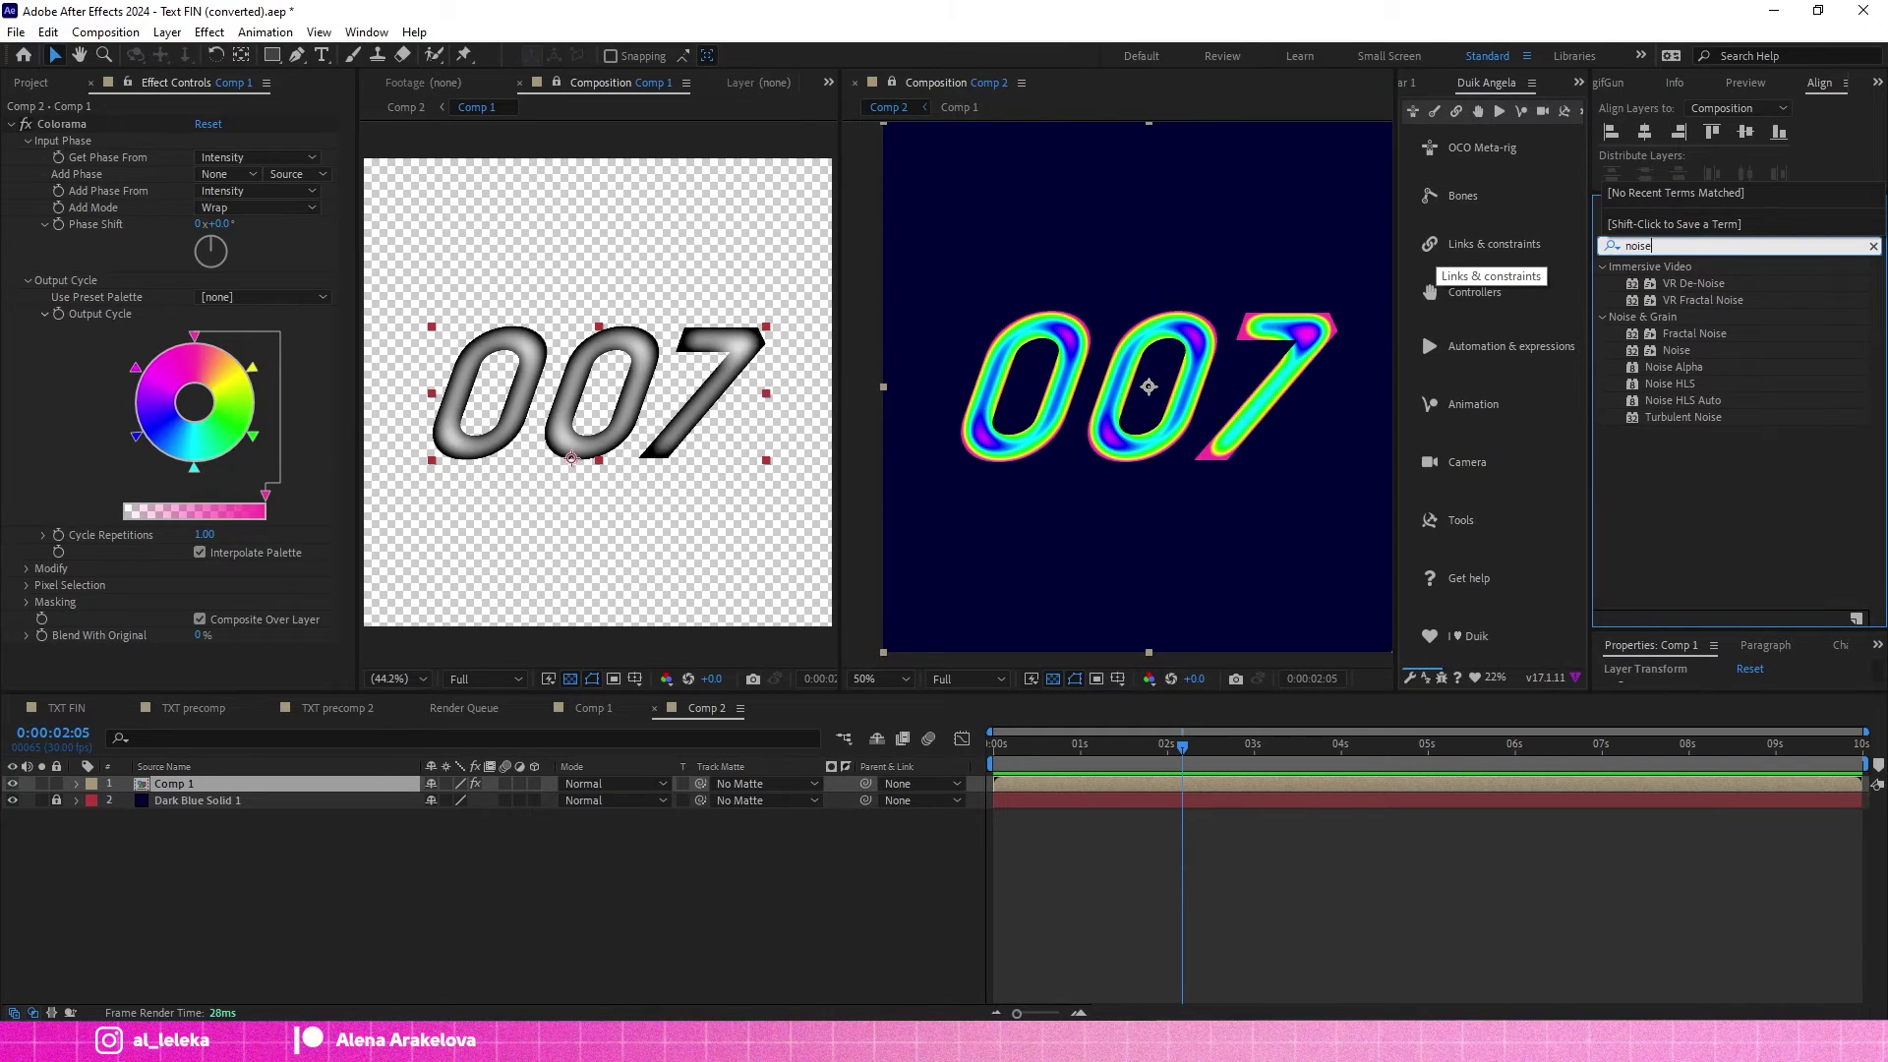
double_click(1669, 384)
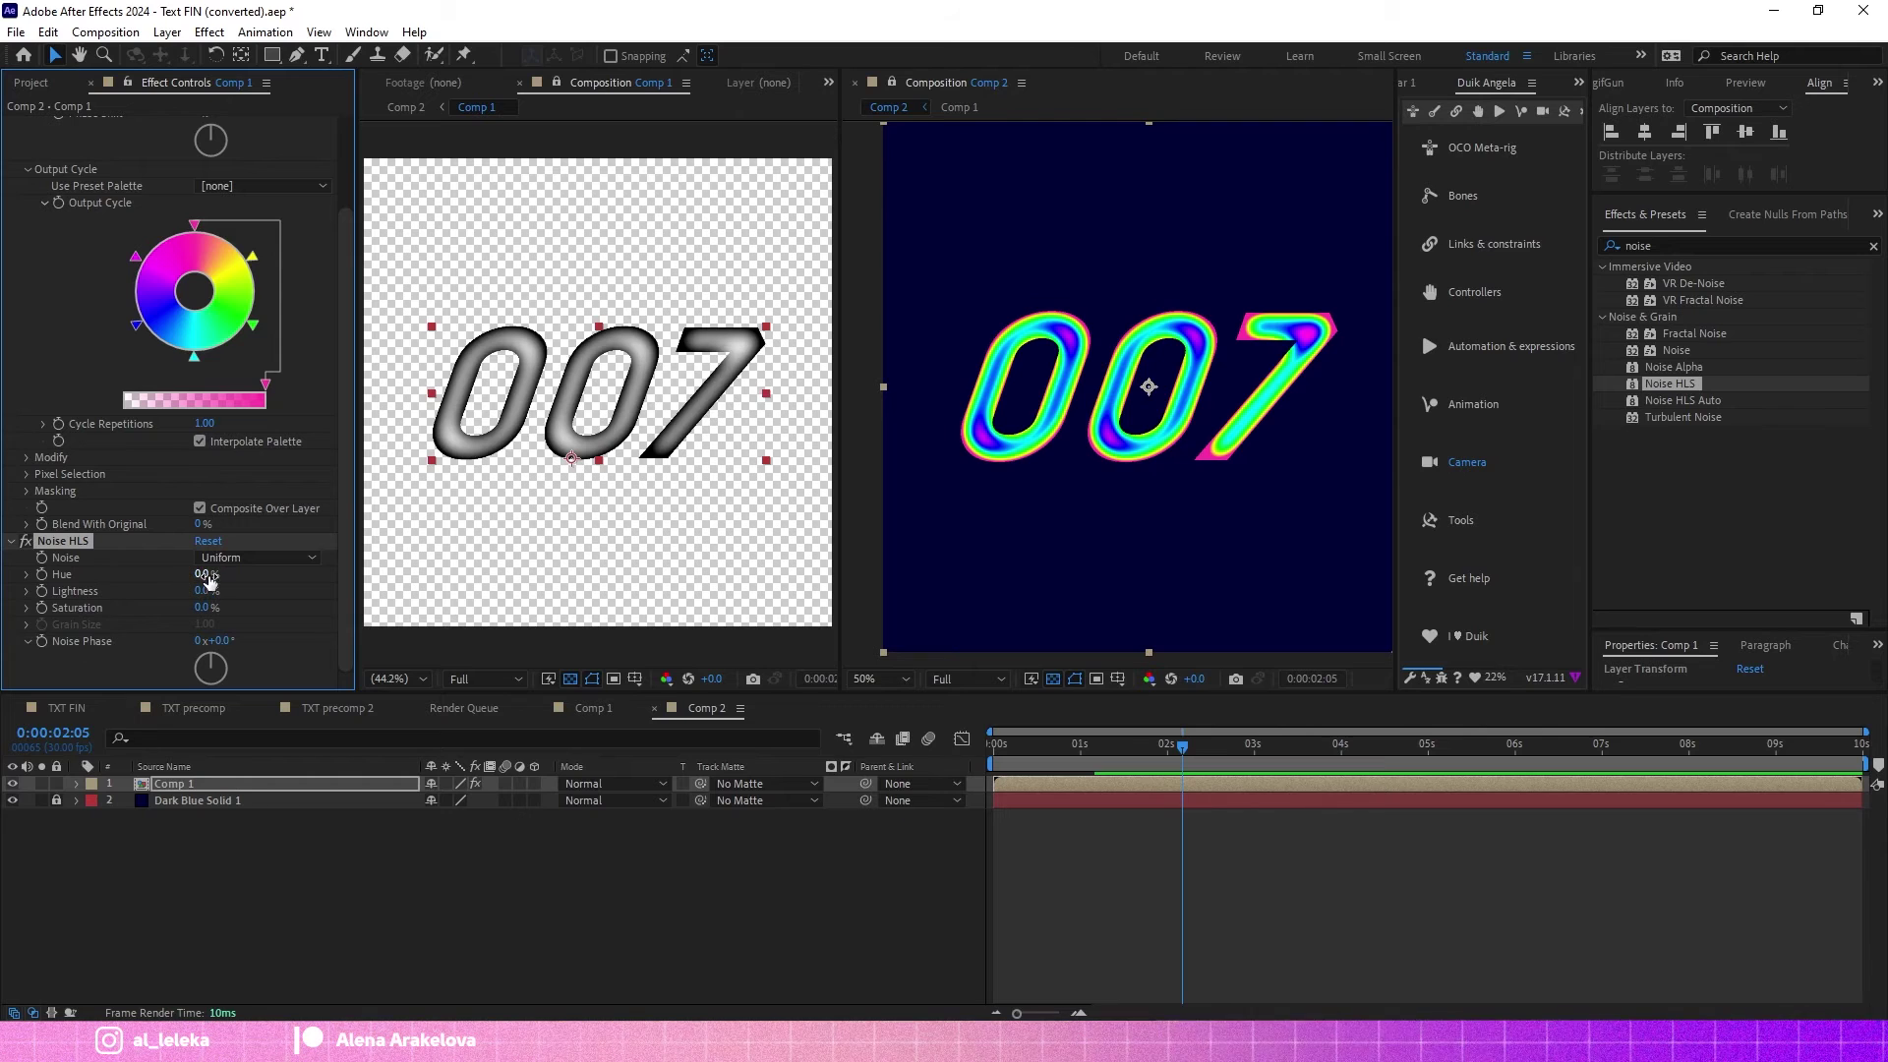
drag(214, 578, 216, 579)
scroll(1188, 321, up, 2)
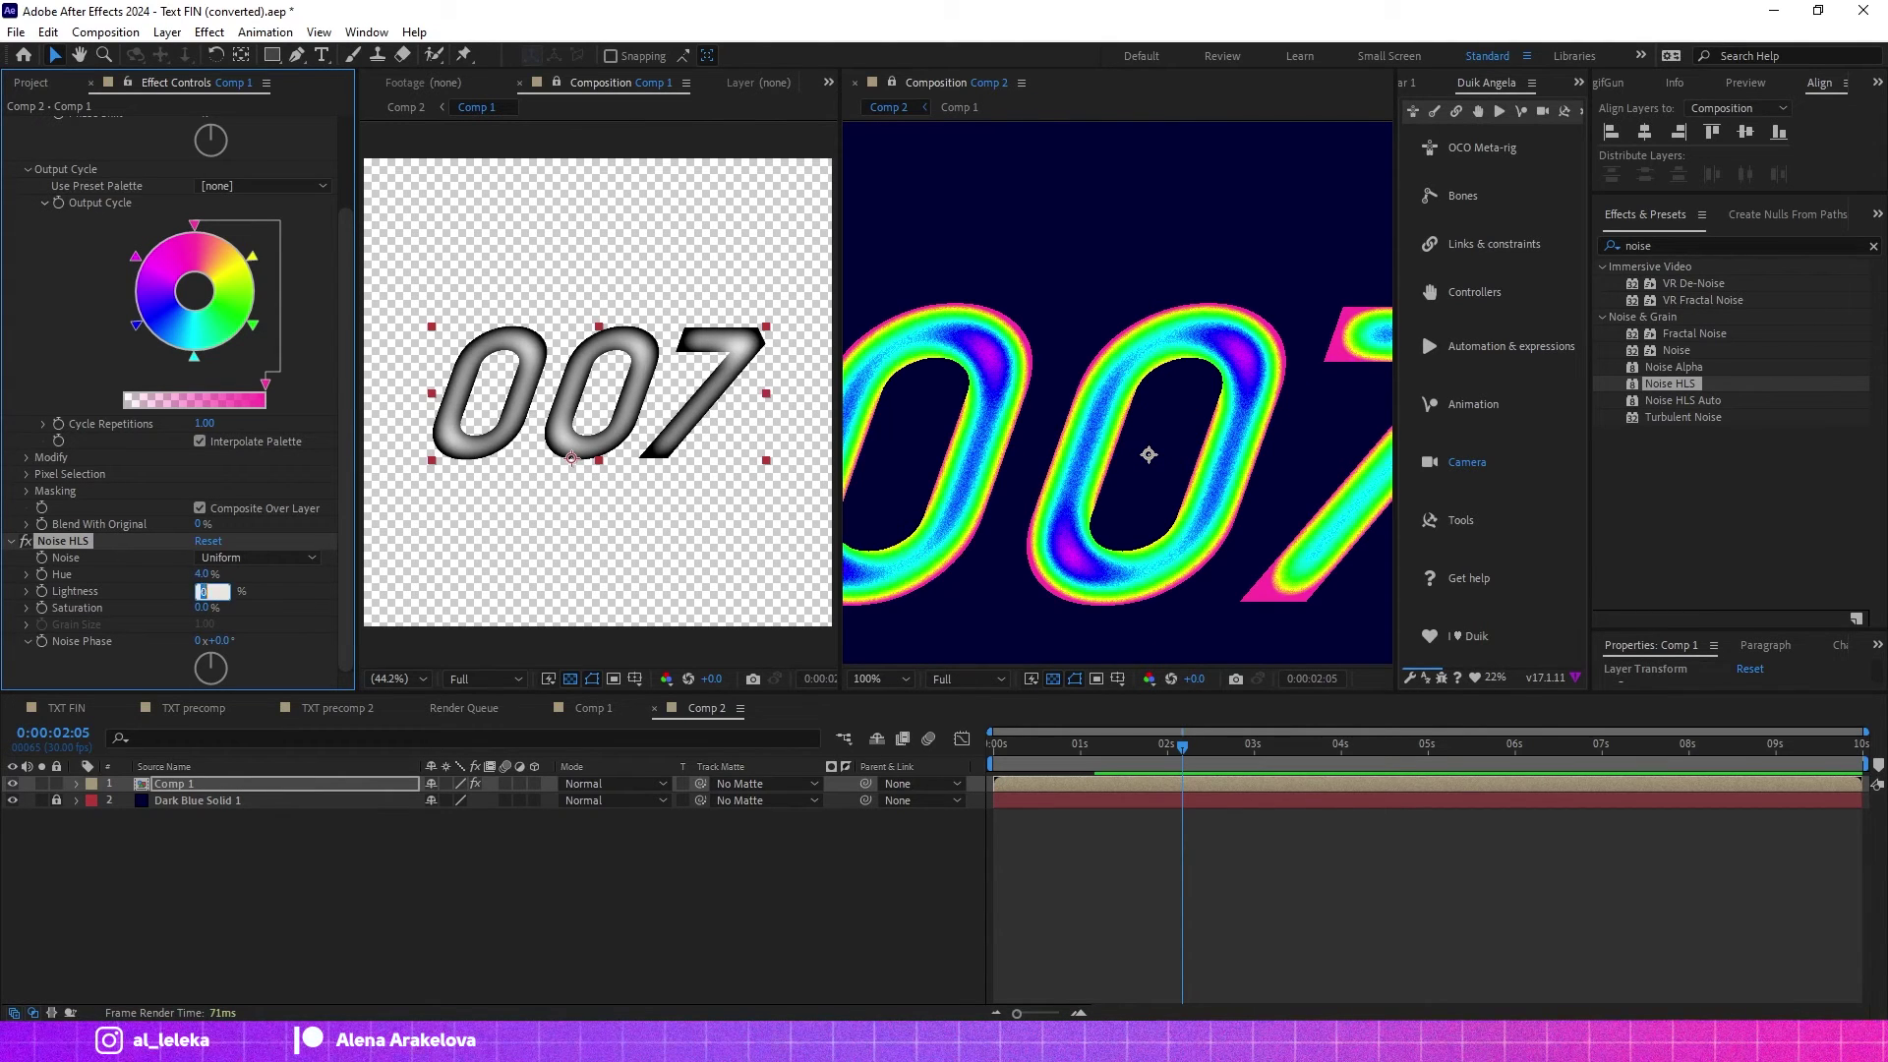
text(5.)
key(Return)
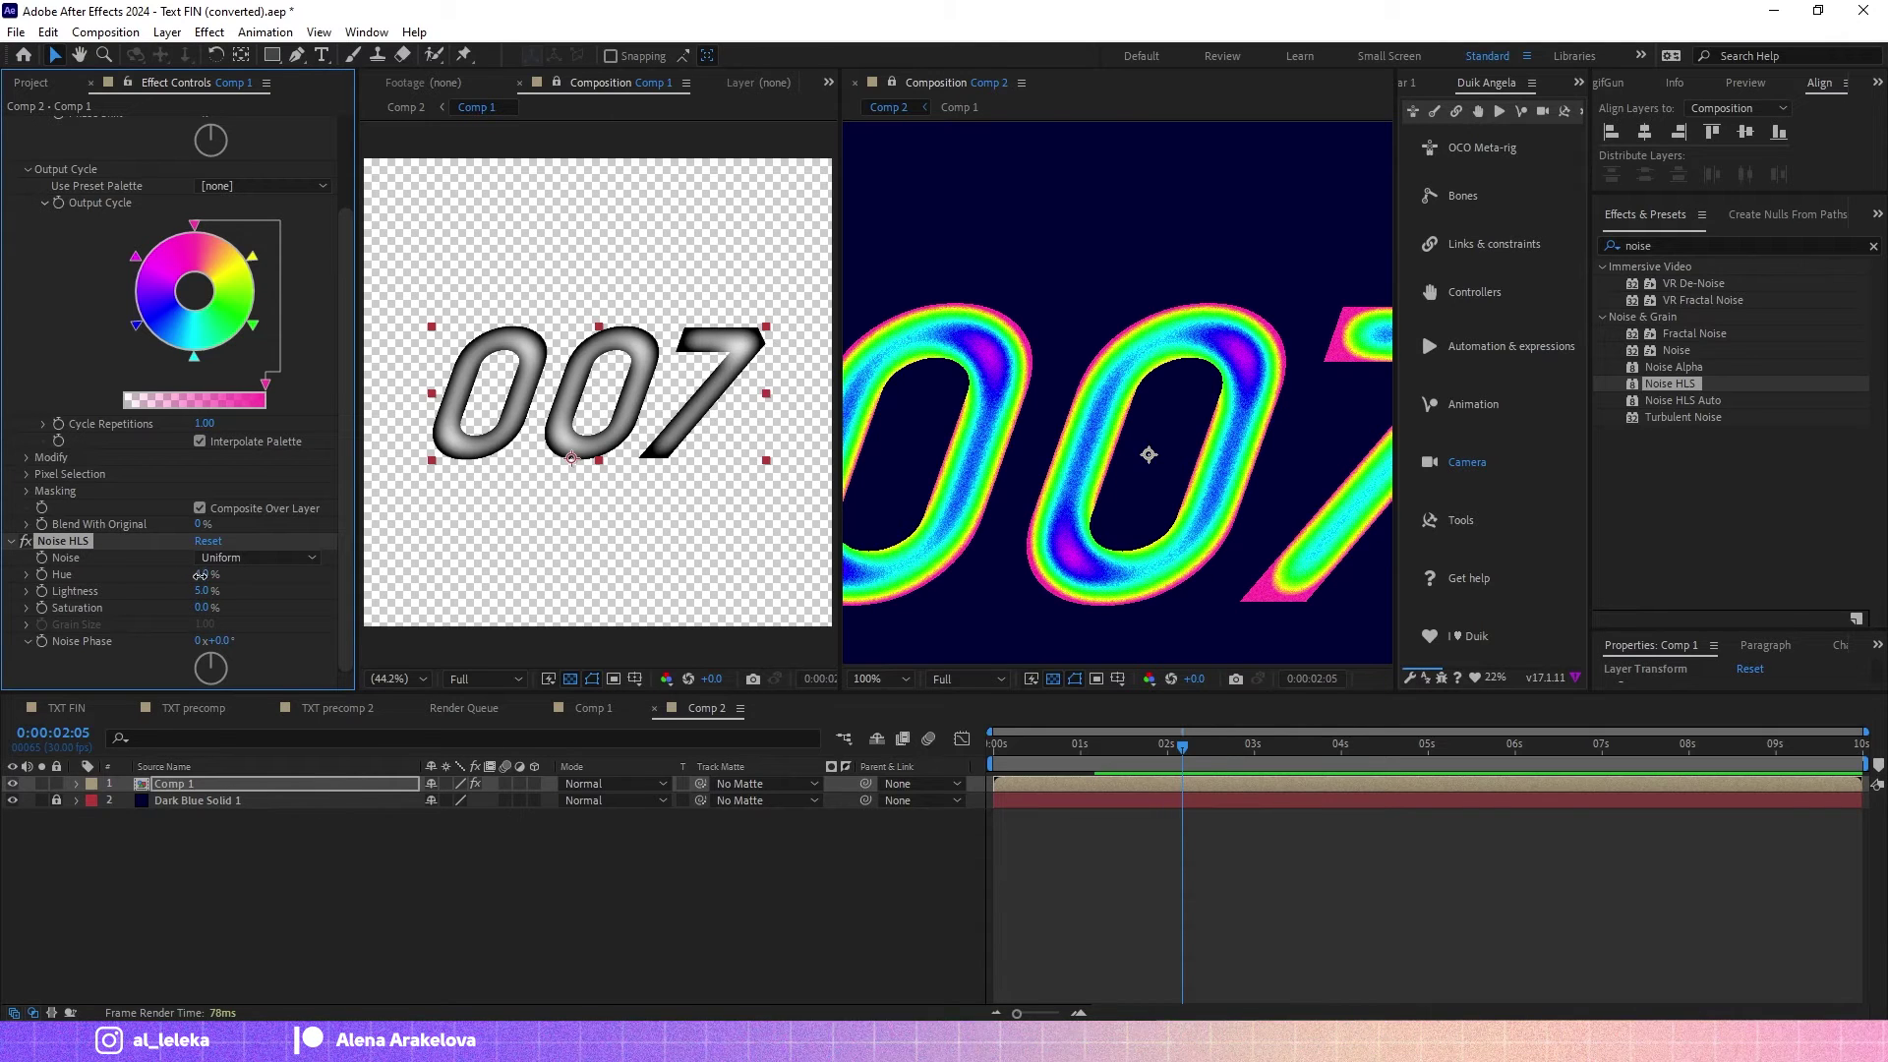
text(1)
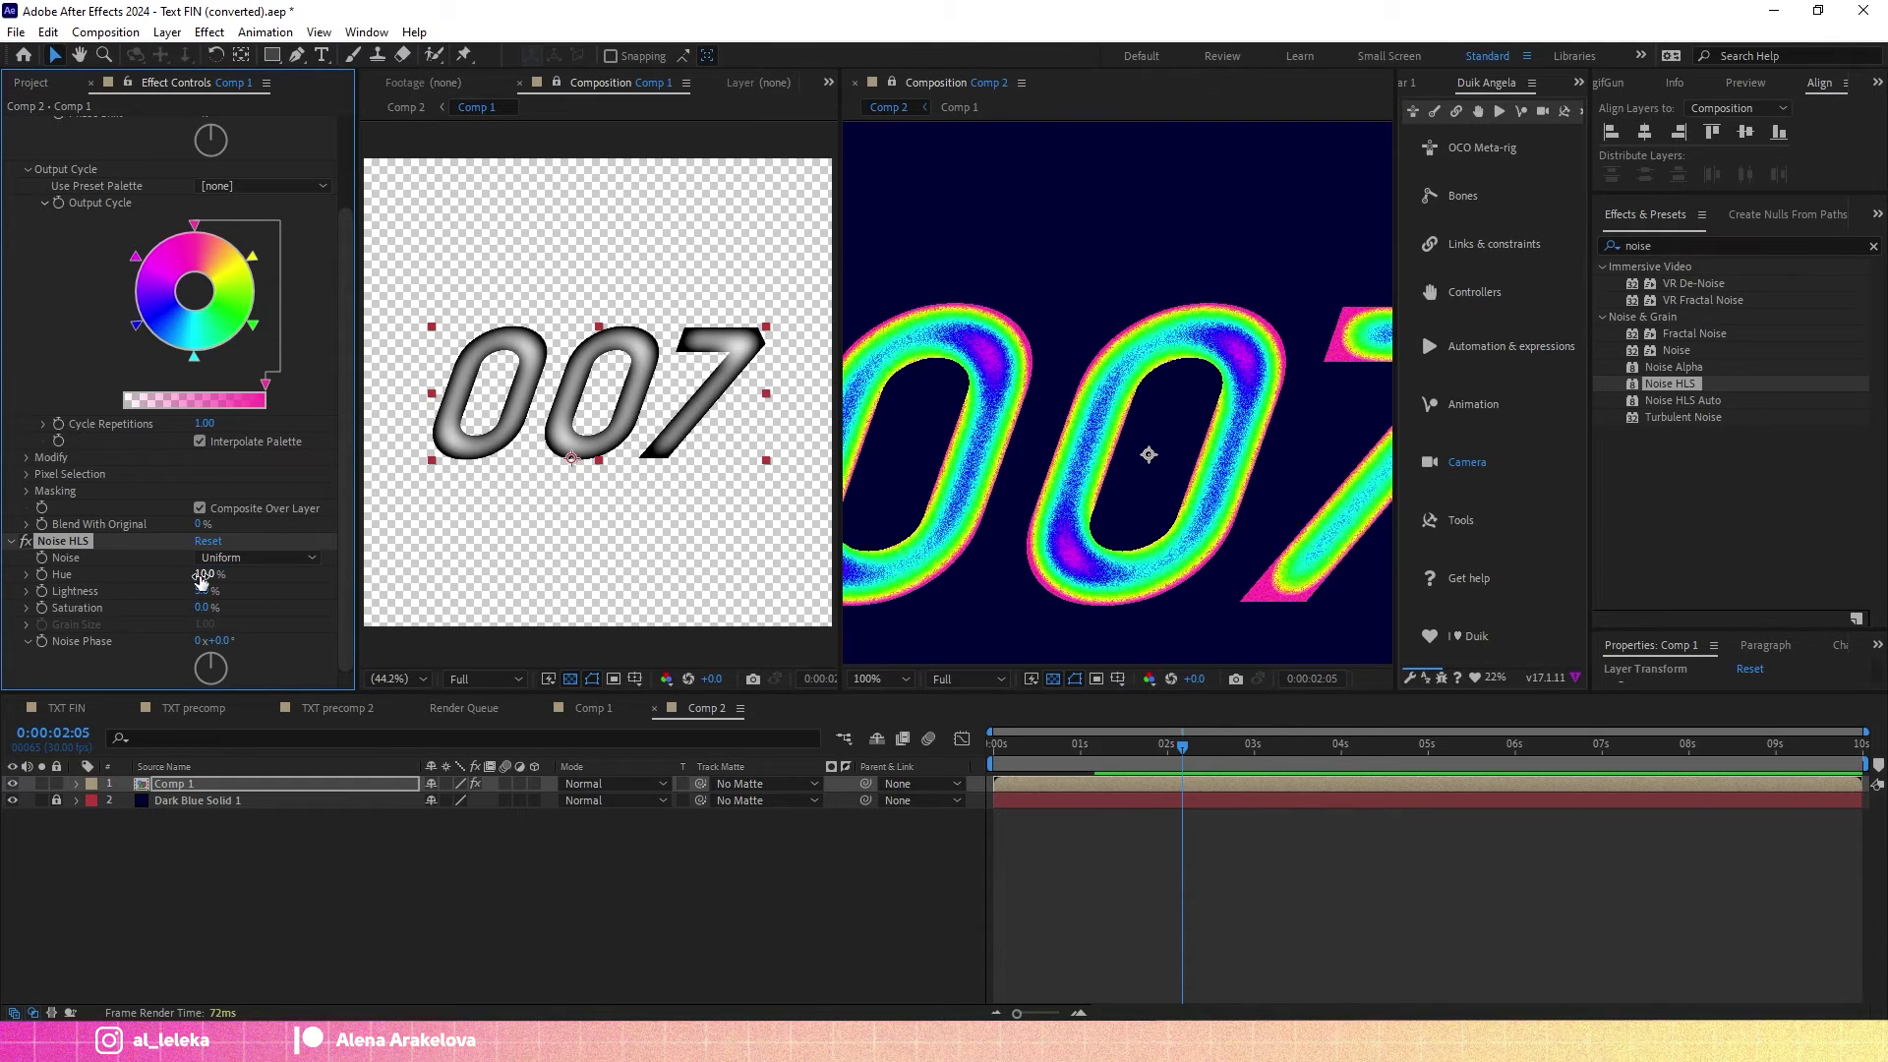
text(0)
key(Return)
scroll(1012, 454, down, 2)
key(ctrl+z)
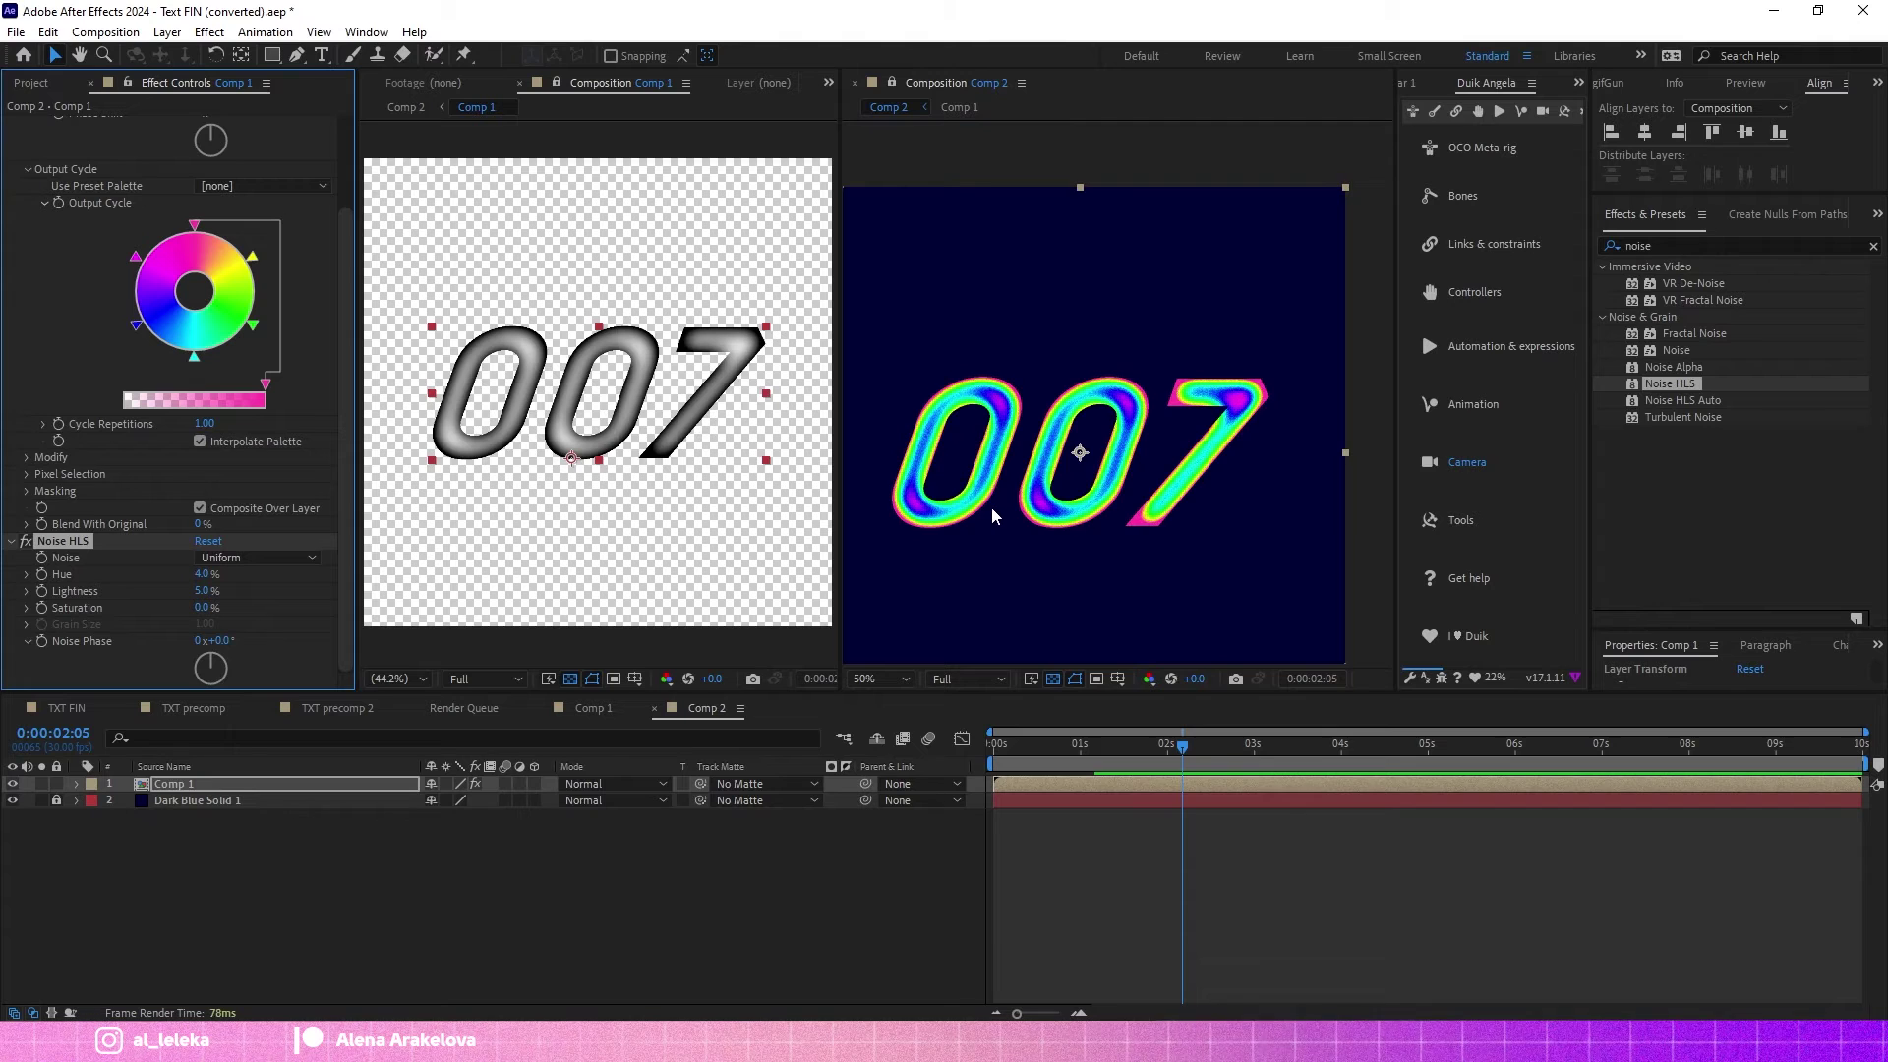
key(Home)
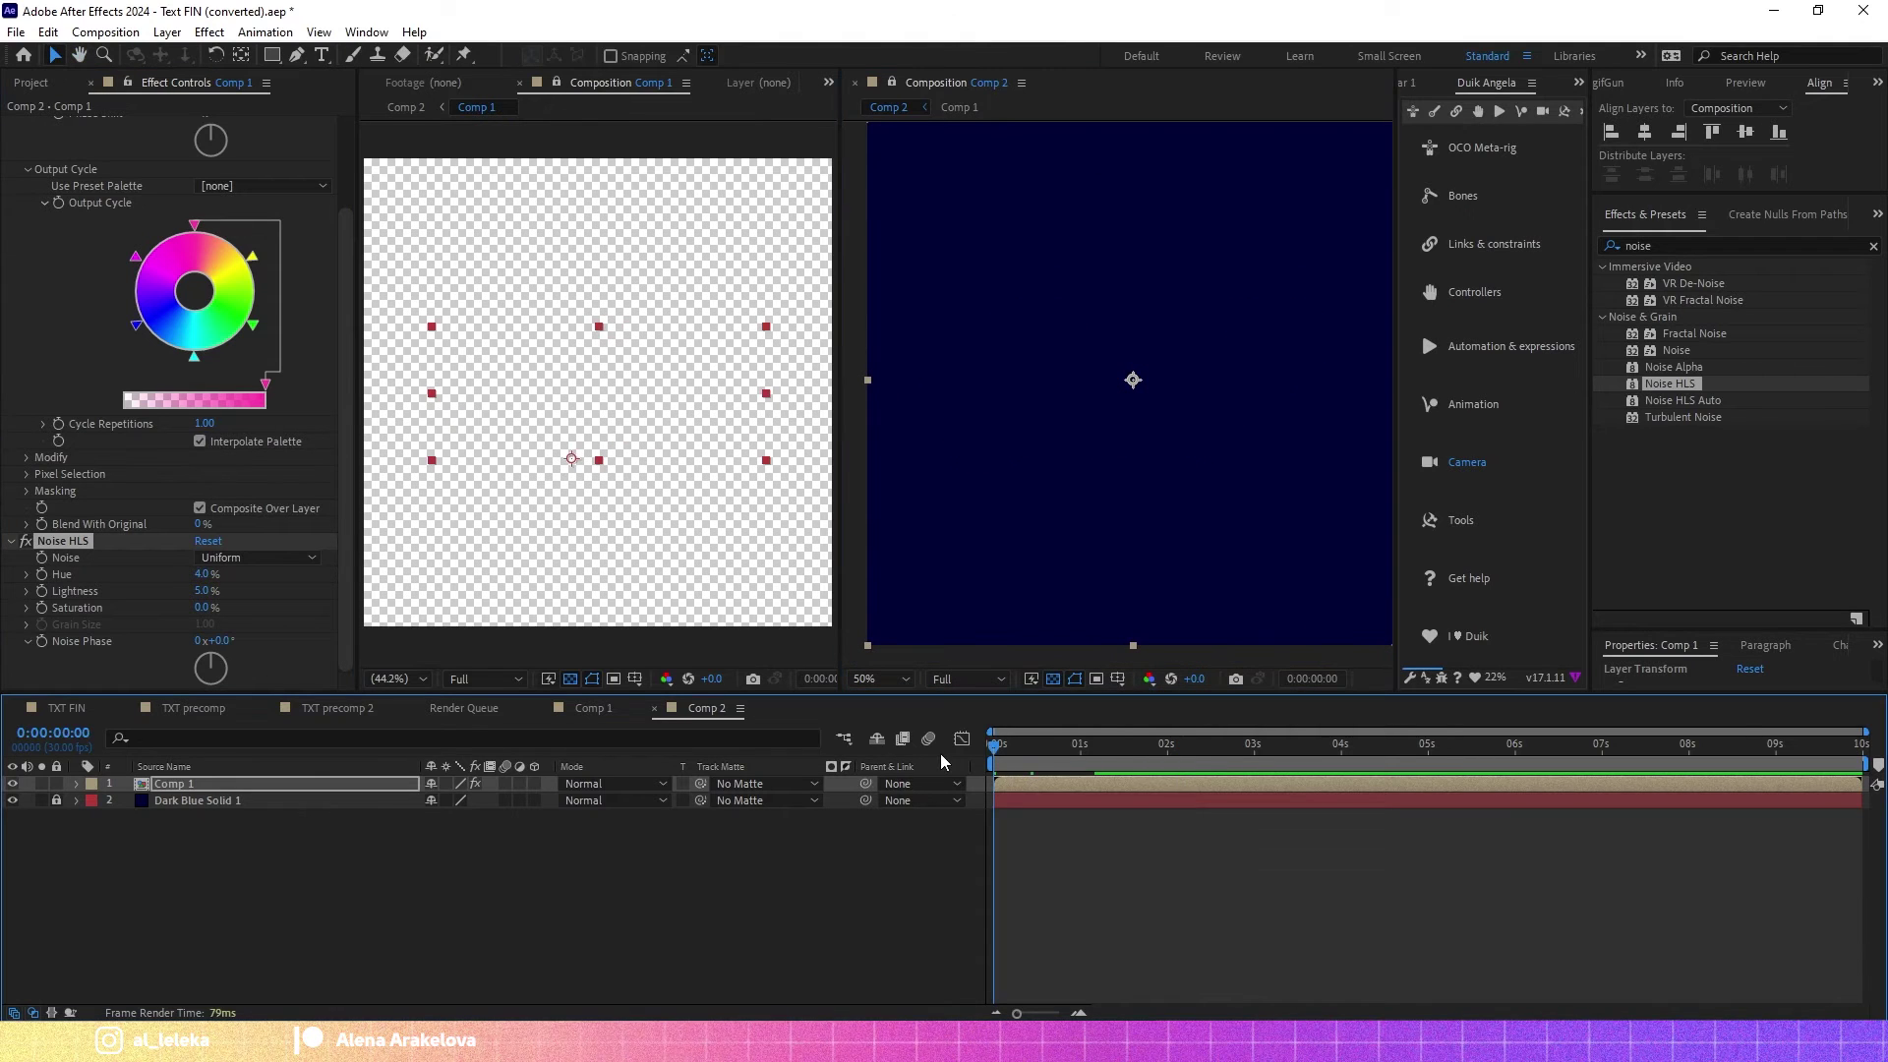
drag(1034, 762, 1228, 759)
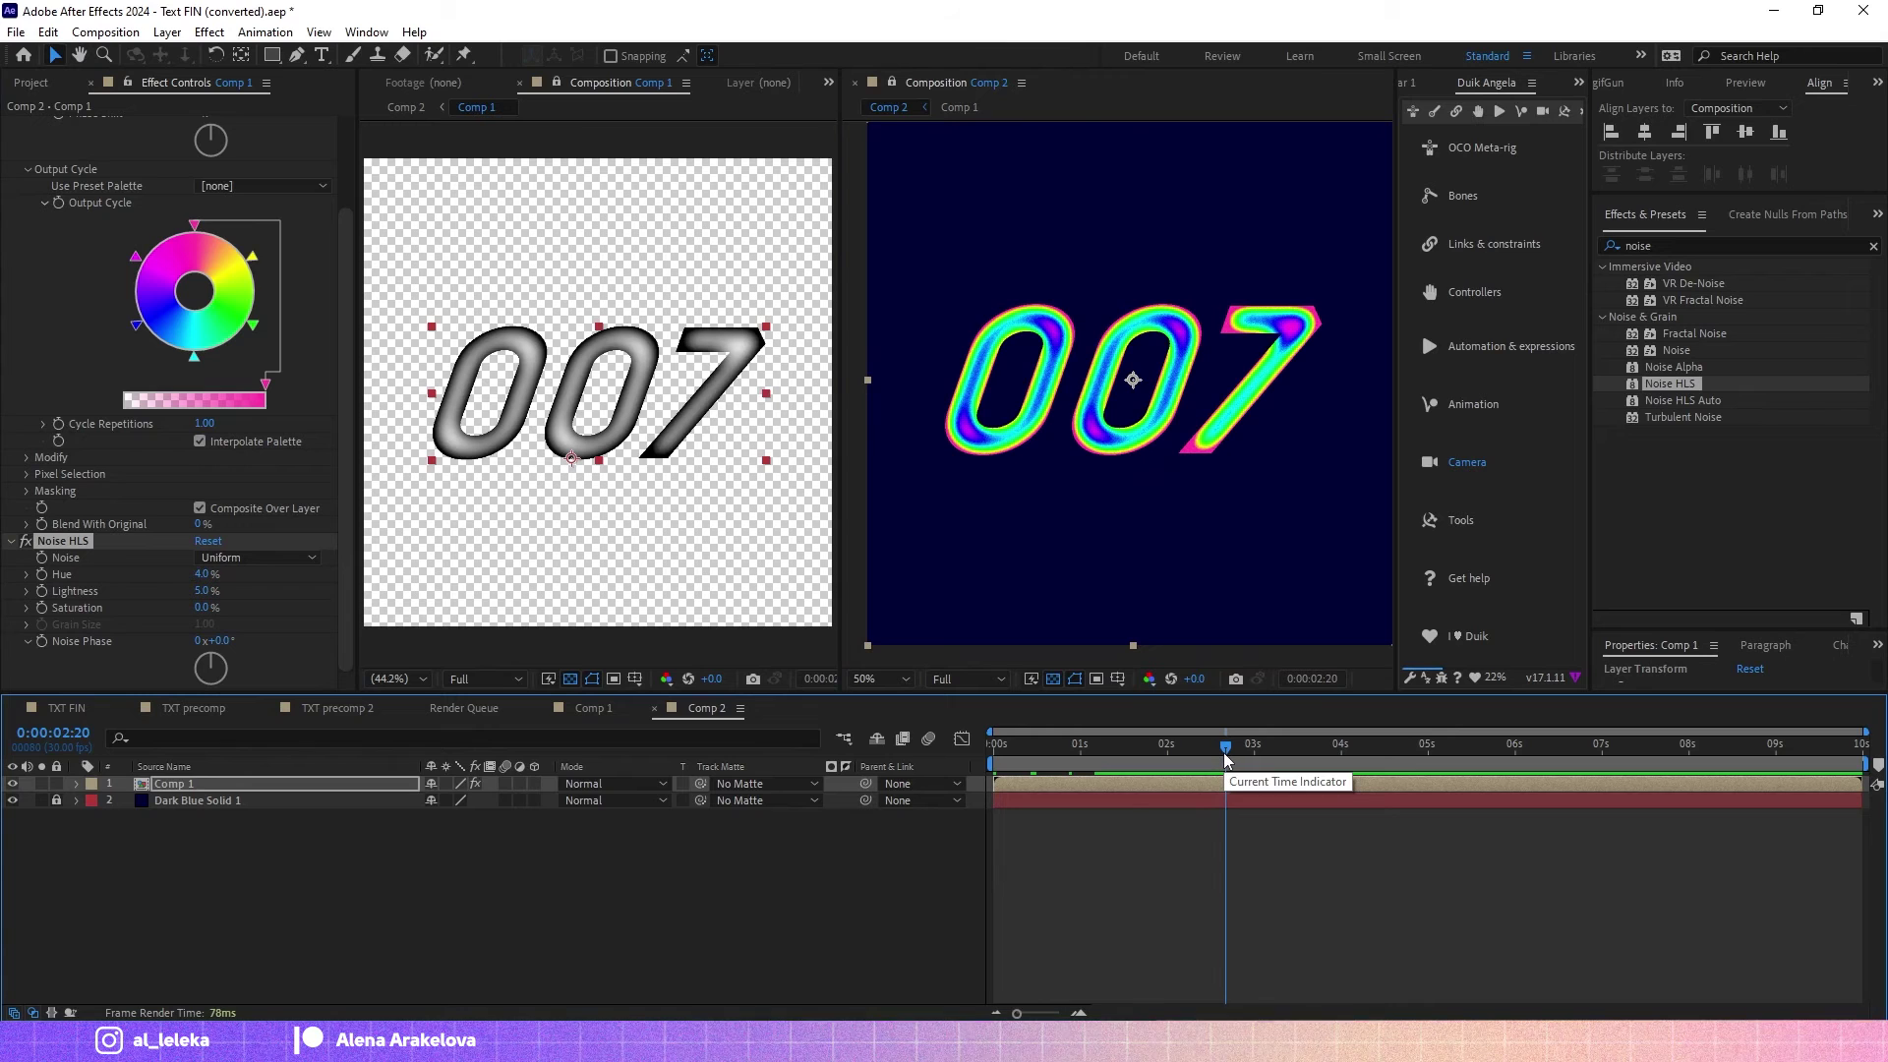
key(space)
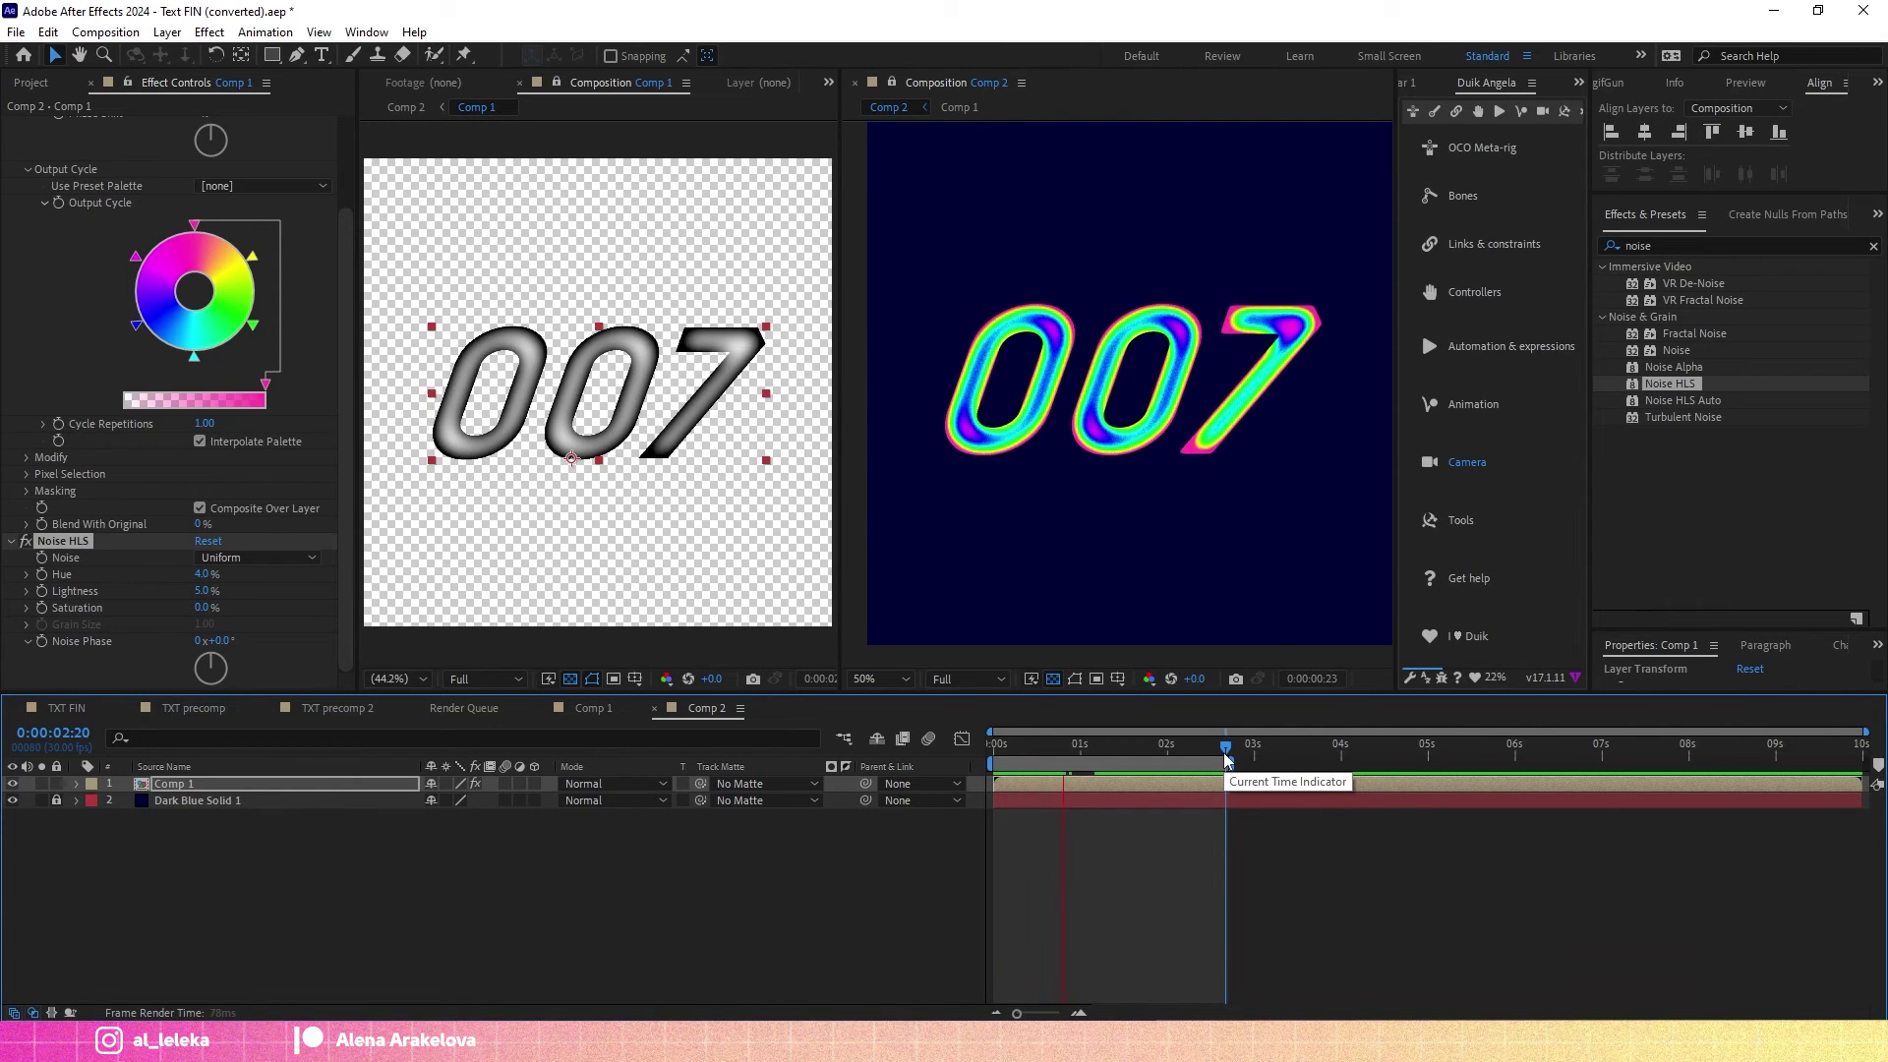